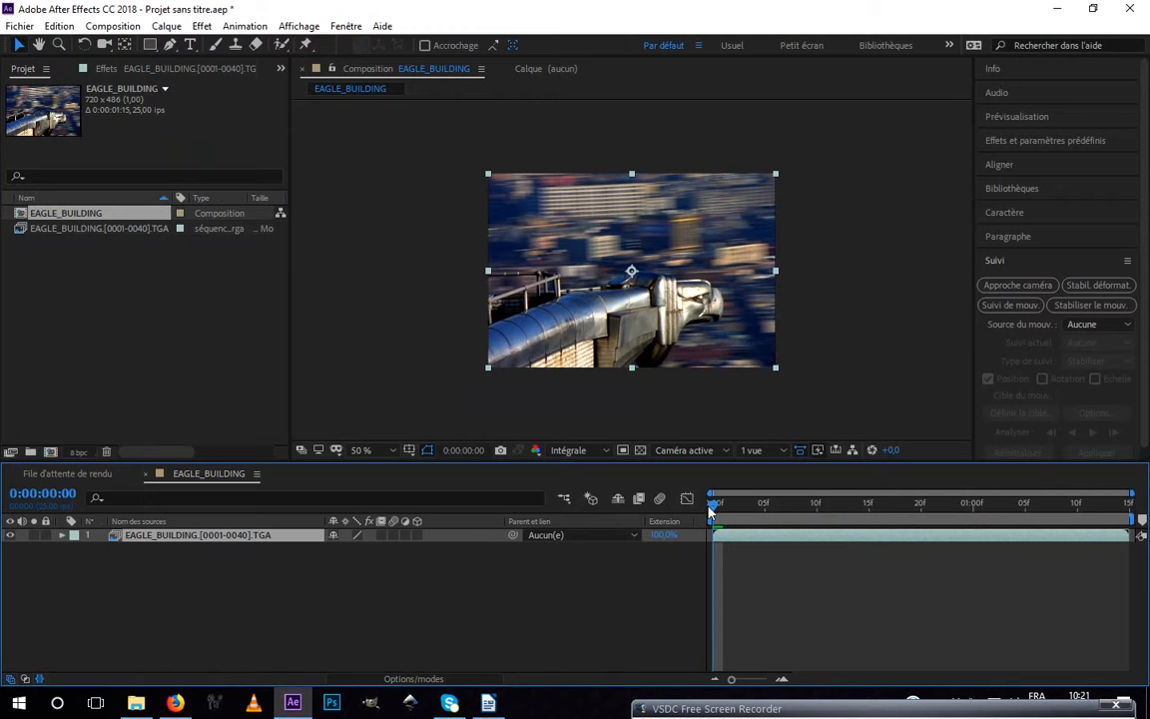
# Import the BlondeMan files into the project as a TIFF sequence, starting from BlondeMan00000.tif
pyautogui.moveTo(716, 504); pyautogui.dragTo(672, 512)
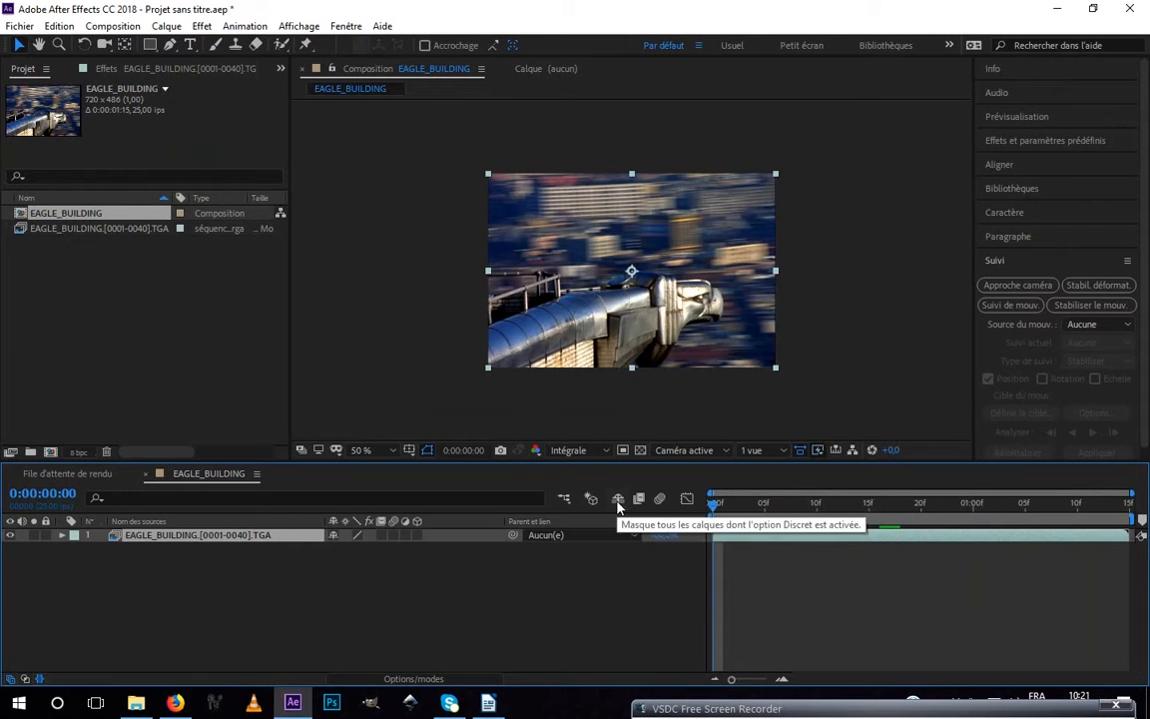
pyautogui.rightClick(145, 282)
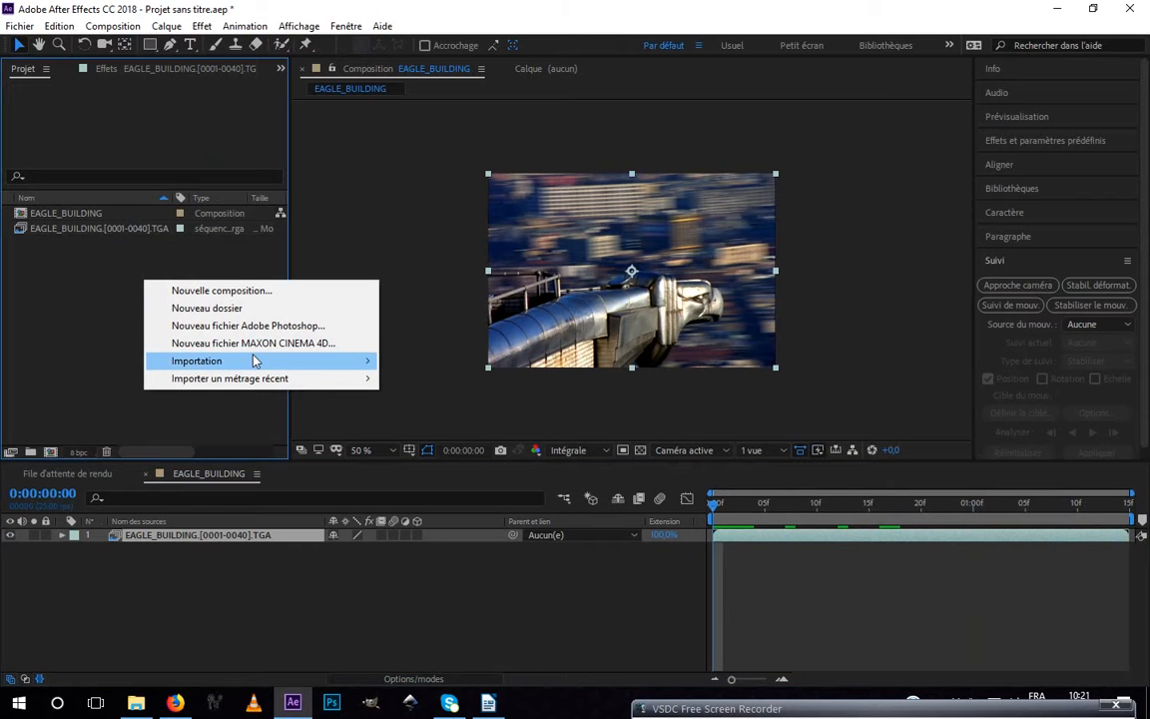
pyautogui.moveTo(254, 361)
pyautogui.click(405, 361)
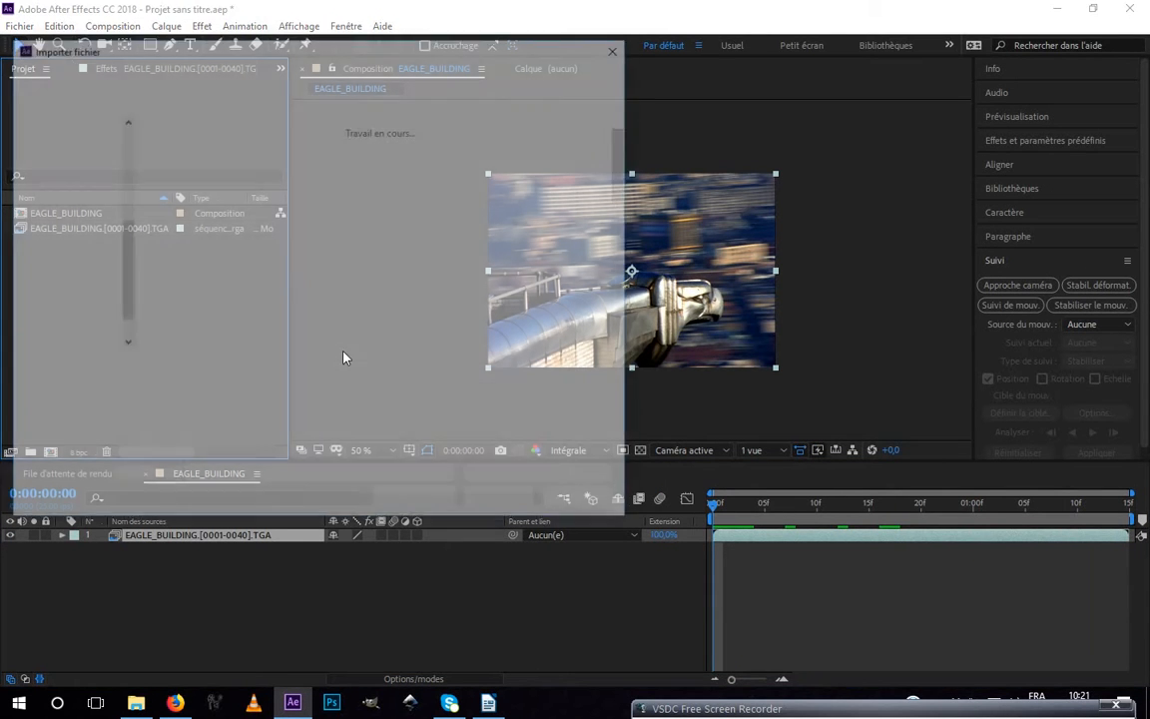
pyautogui.click(174, 177)
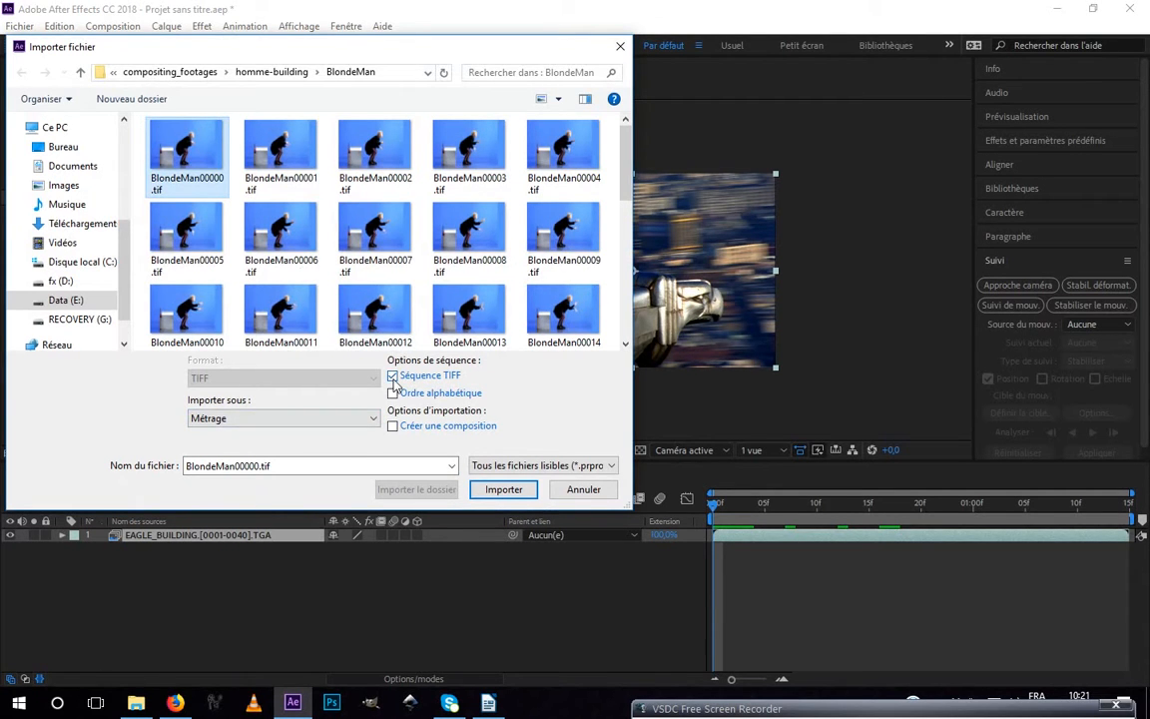
pyautogui.scroll(-3, 376, 230)
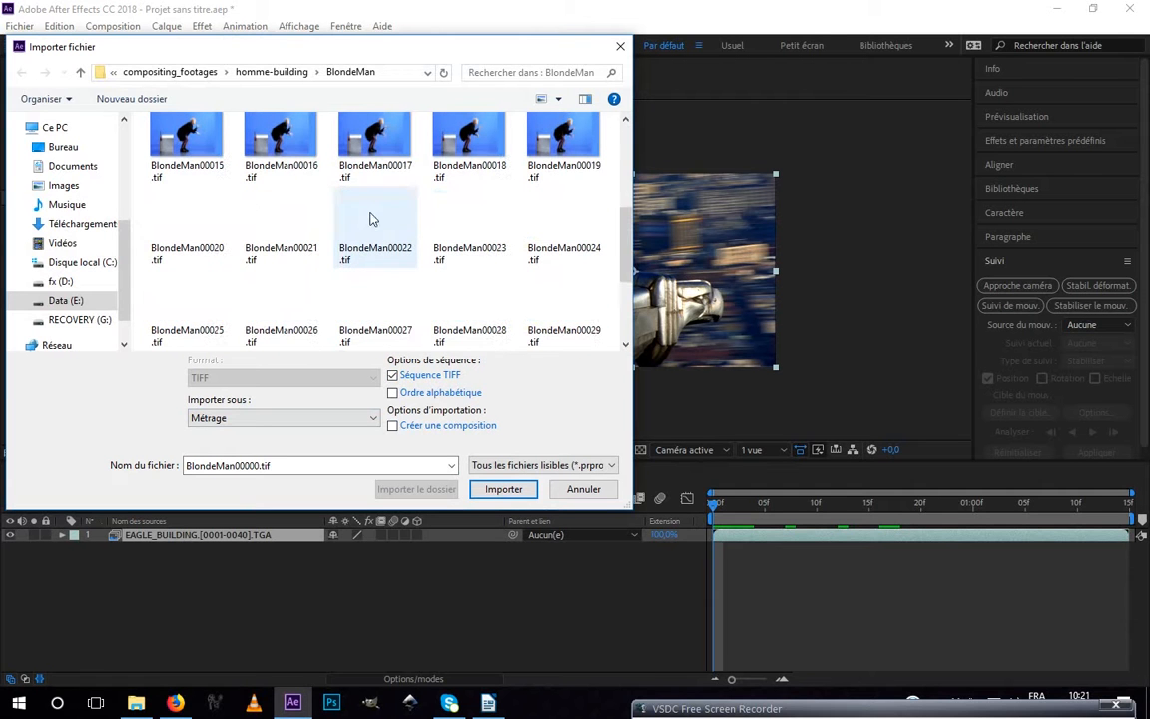
pyautogui.scroll(3, 376, 225)
pyautogui.scroll(-2, 376, 224)
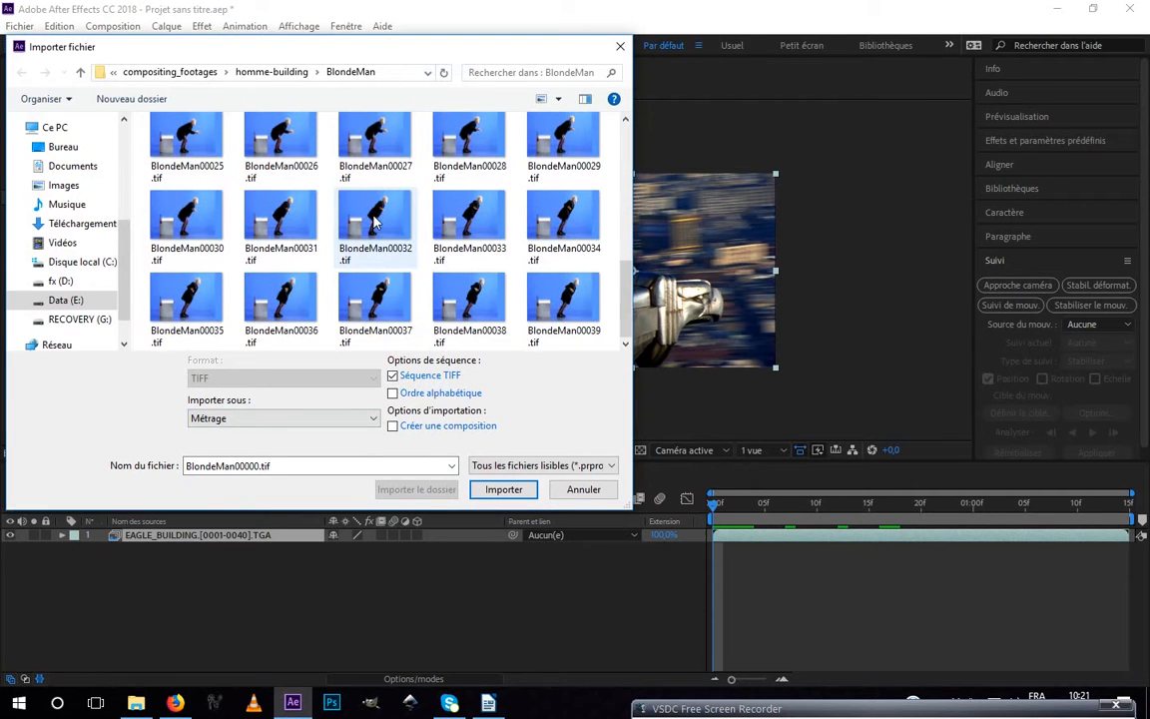
pyautogui.scroll(2, 376, 225)
pyautogui.scroll(-5, 376, 224)
pyautogui.scroll(5, 376, 224)
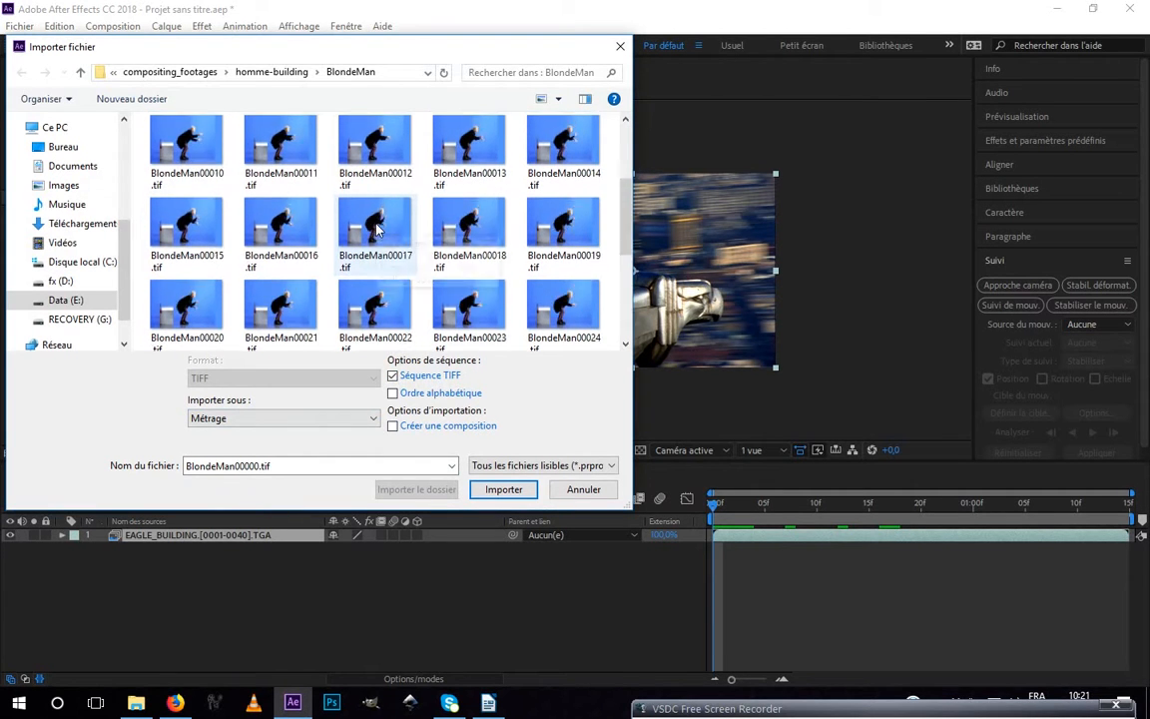
pyautogui.click(503, 489)
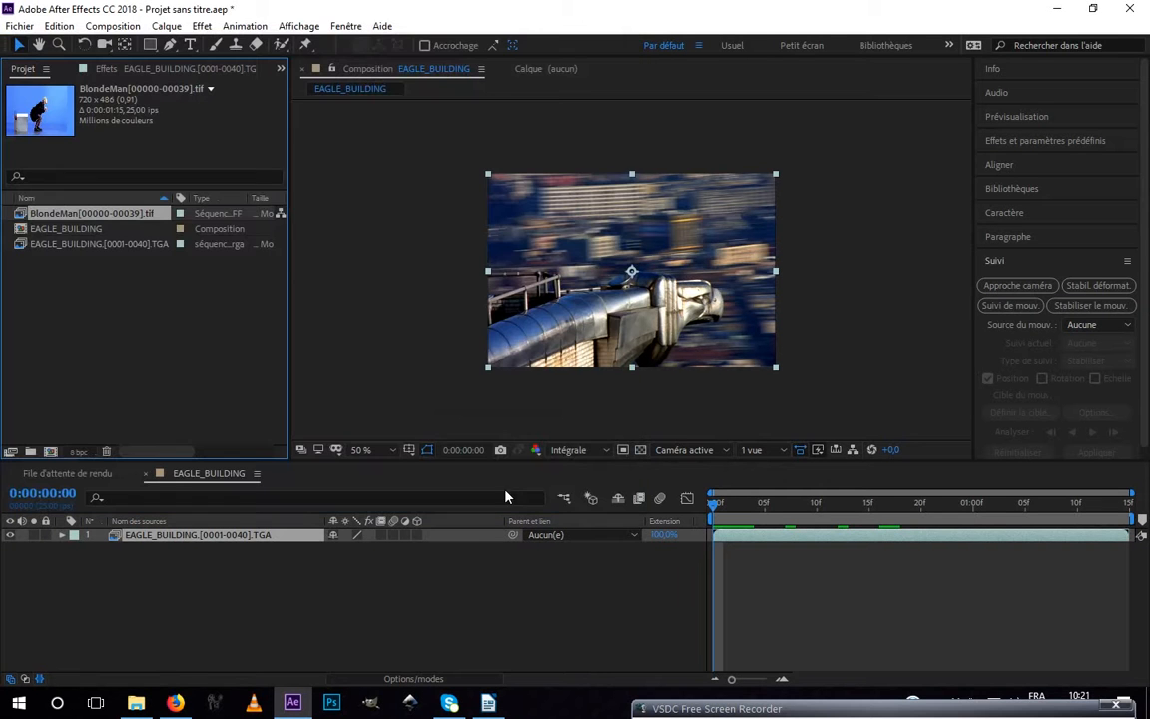
# Place the BlondeMan sequence in the EAGLE_BUILDING composition as the layer above the building footage
pyautogui.moveTo(50, 212); pyautogui.dragTo(142, 537)
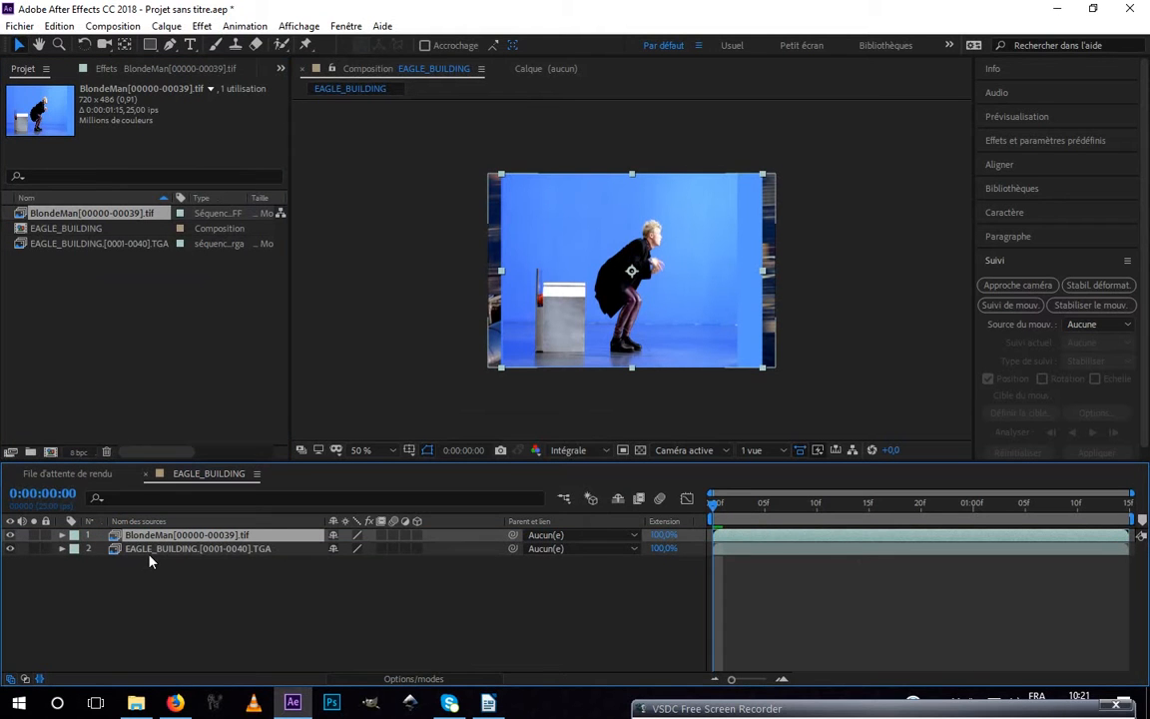
pyautogui.click(149, 557)
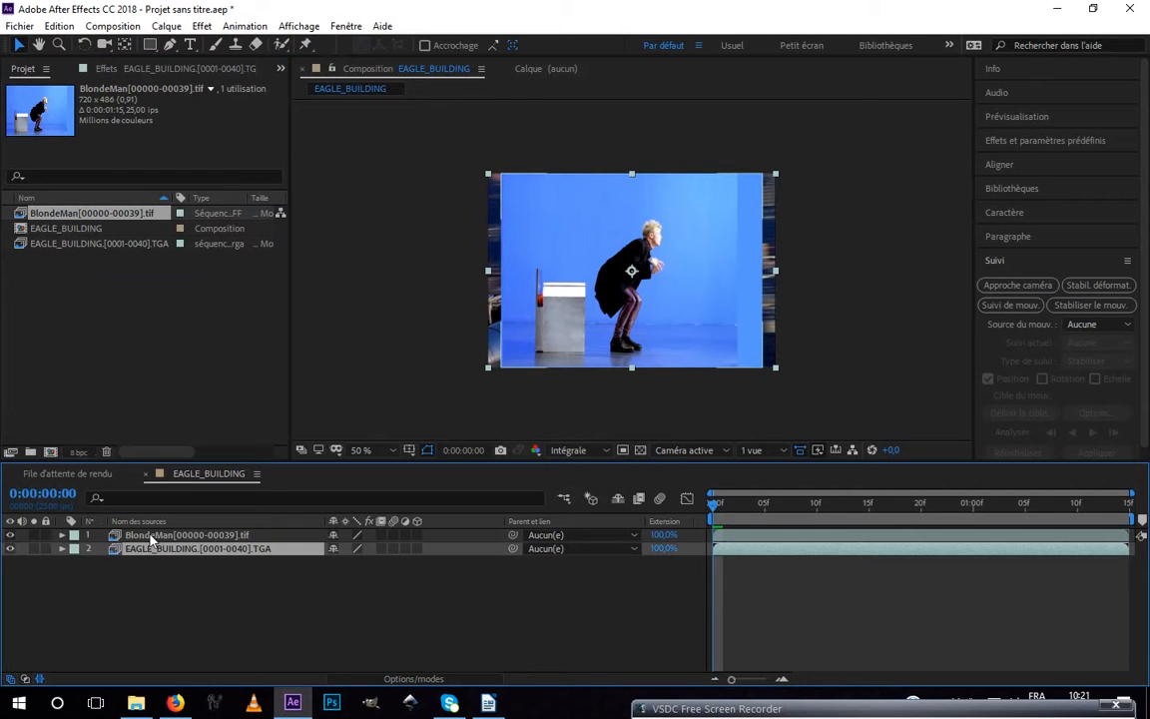
pyautogui.click(546, 330)
pyautogui.scroll(2, 592, 277)
pyautogui.scroll(-1, 592, 277)
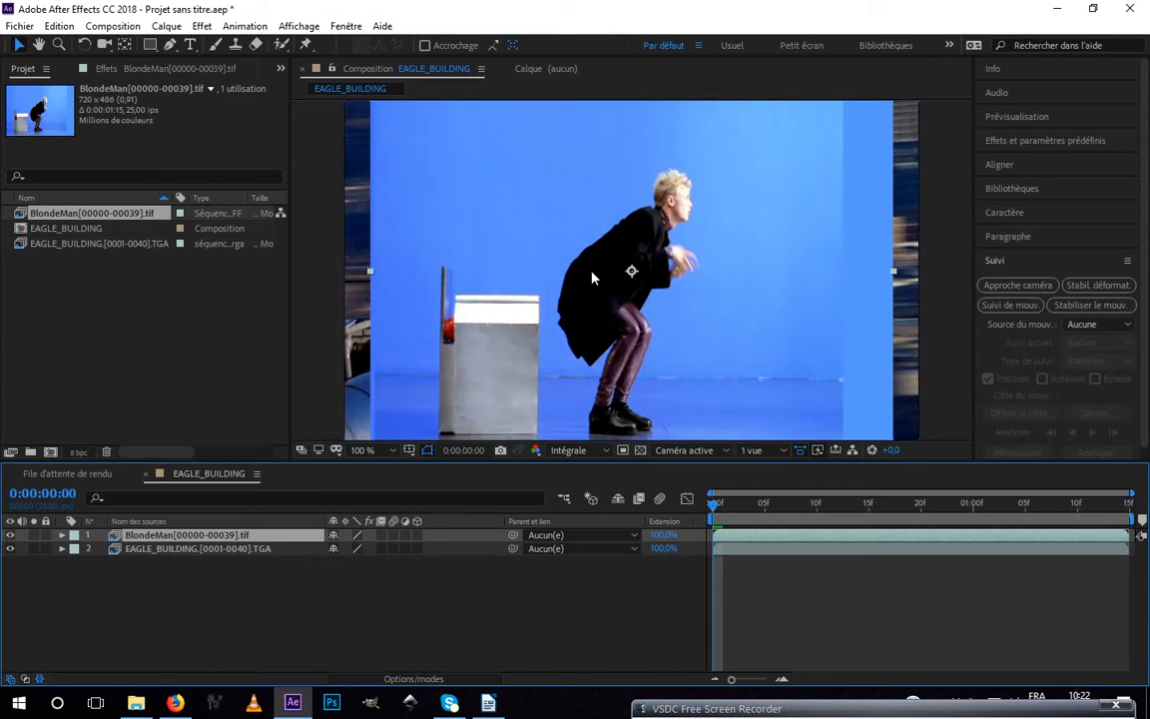
pyautogui.scroll(-1, 592, 277)
pyautogui.scroll(1, 592, 278)
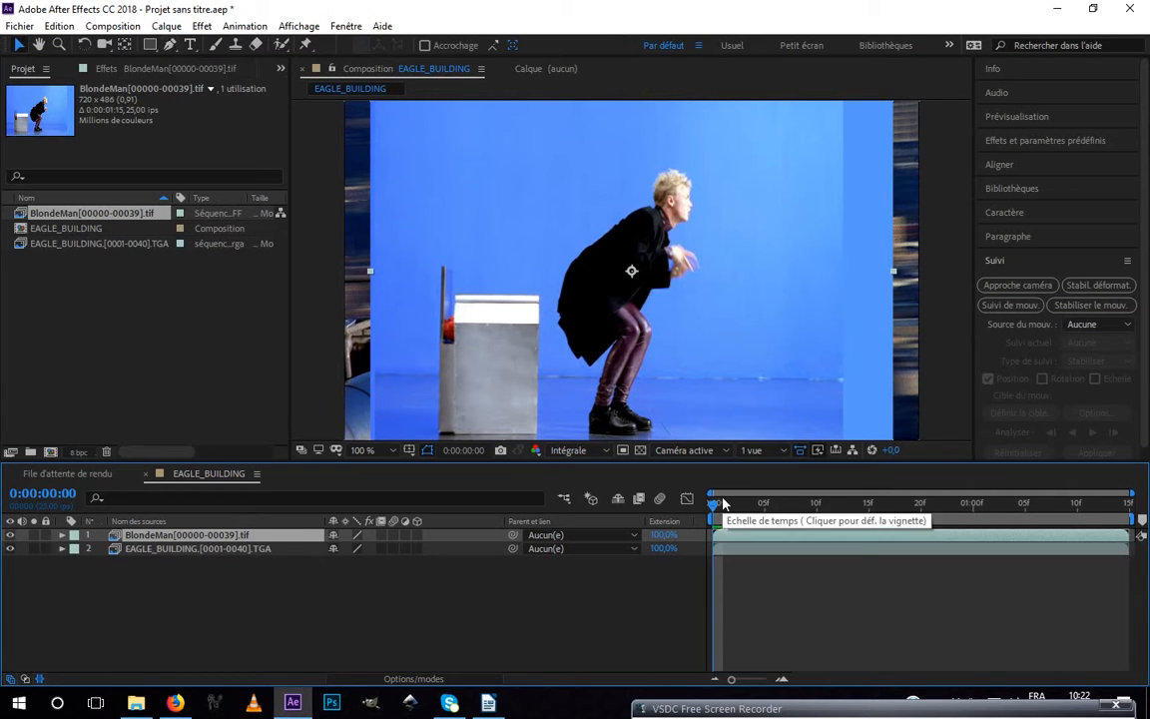
# Draw a closed Pen mask with straight segments loosely around the man on the BlondeMan layer at the first frame
pyautogui.moveTo(715, 506); pyautogui.dragTo(656, 529)
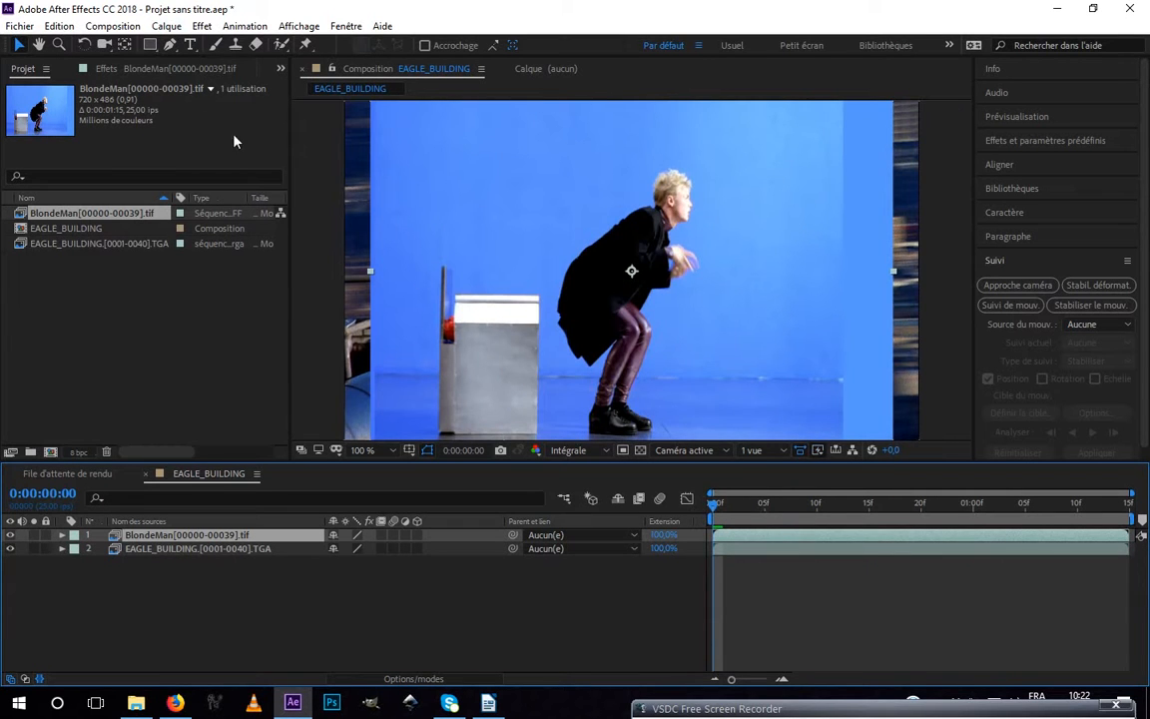
pyautogui.click(169, 45)
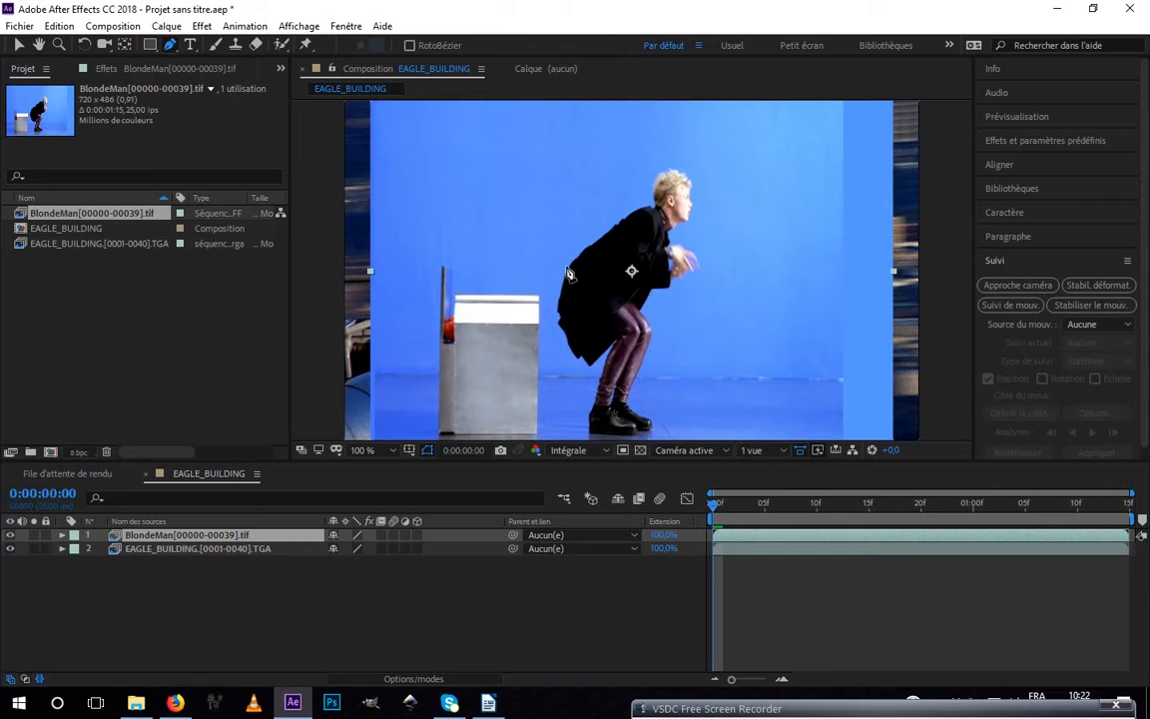
pyautogui.click(547, 259)
pyautogui.click(599, 214)
pyautogui.click(635, 183)
pyautogui.click(650, 156)
pyautogui.click(689, 157)
pyautogui.click(703, 183)
pyautogui.click(697, 219)
pyautogui.click(706, 248)
pyautogui.click(709, 278)
pyautogui.click(677, 297)
pyautogui.click(663, 320)
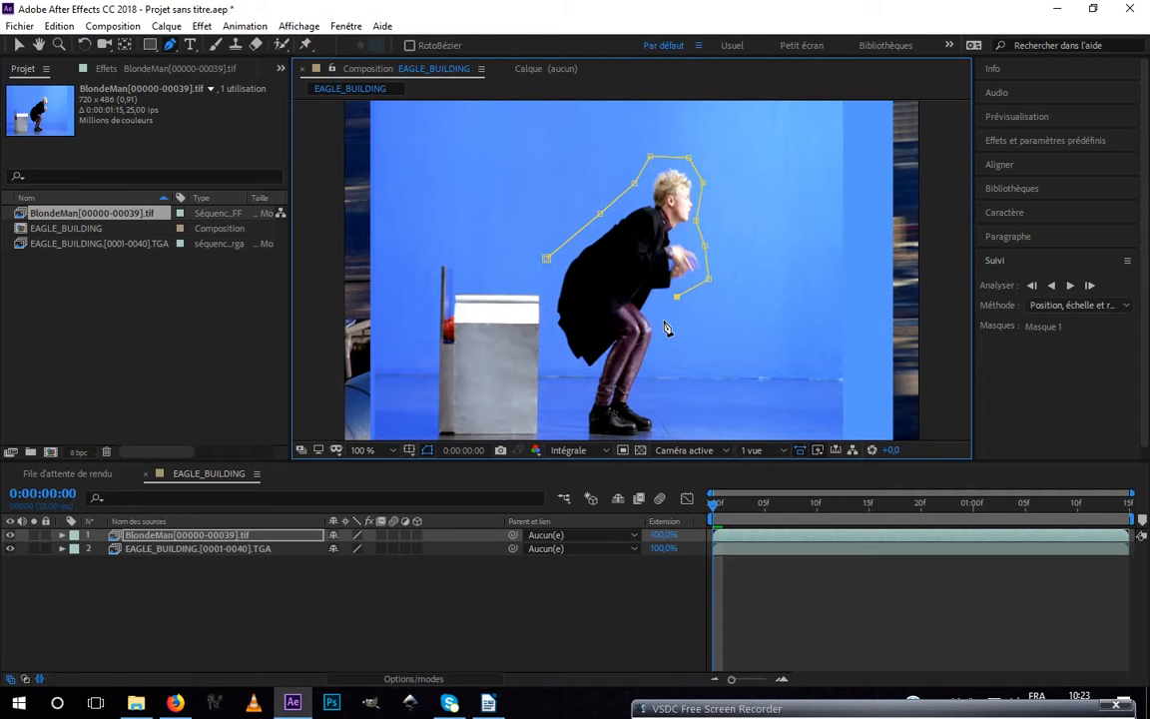
pyautogui.click(654, 369)
pyautogui.click(660, 402)
pyautogui.press('space')
pyautogui.scroll(-2, 660, 430)
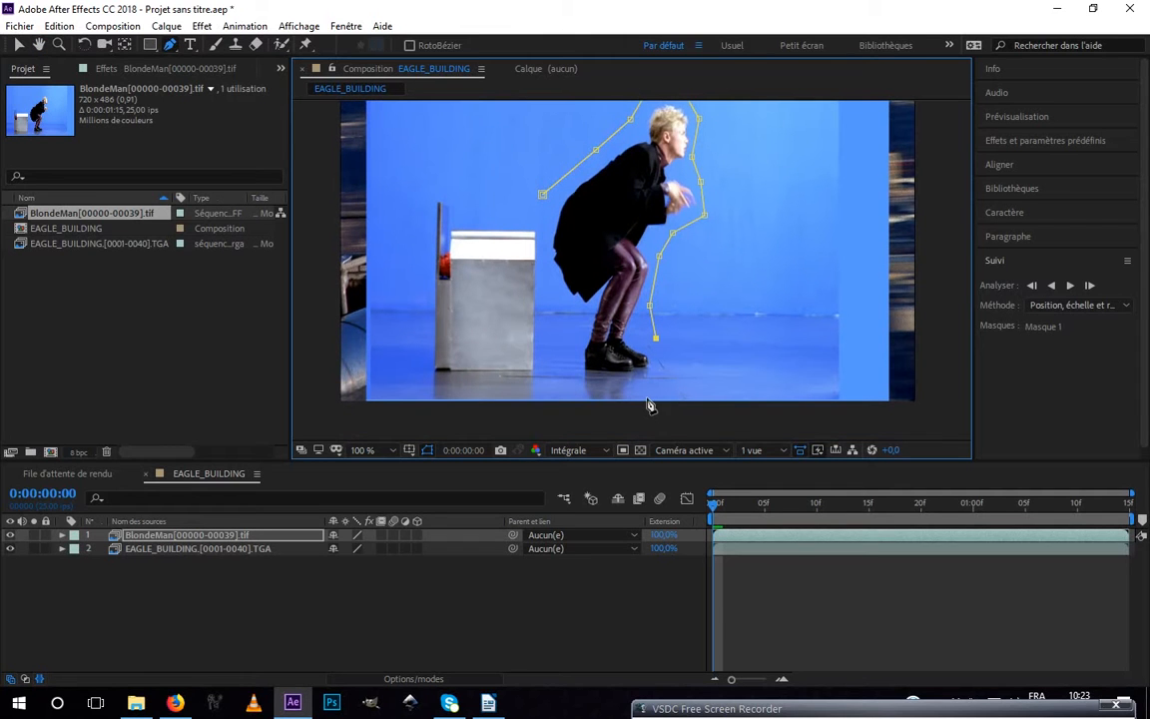
pyautogui.click(609, 397)
pyautogui.click(573, 391)
pyautogui.click(564, 345)
pyautogui.click(549, 296)
pyautogui.click(548, 259)
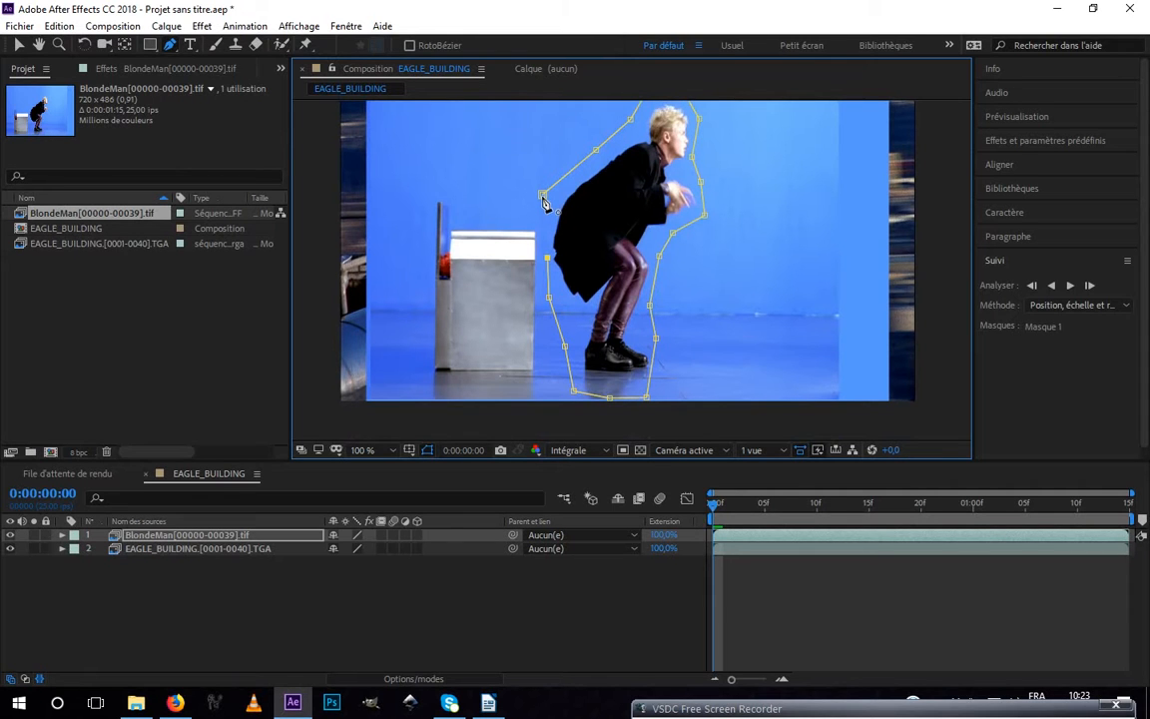
pyautogui.click(543, 197)
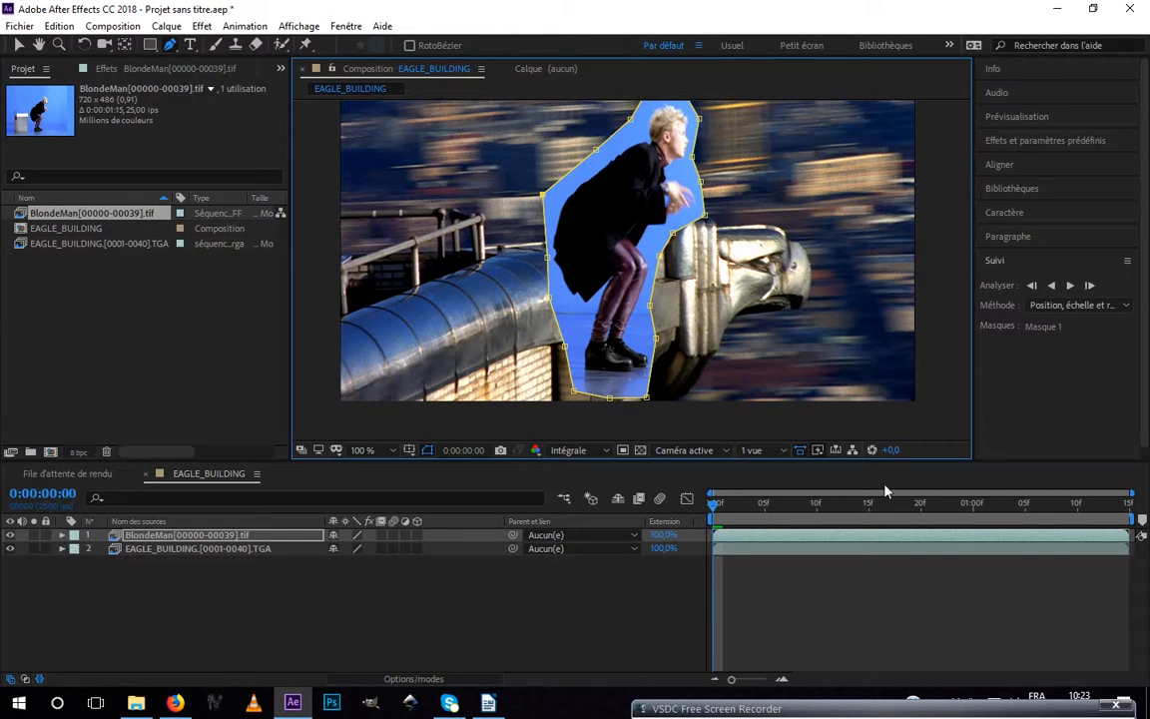
# Check how the mask fits the man at 0:00:01:14 and return to the first frame
pyautogui.press('space')
pyautogui.press('h')
pyautogui.moveTo(715, 244); pyautogui.dragTo(519, 332)
pyautogui.press('g')
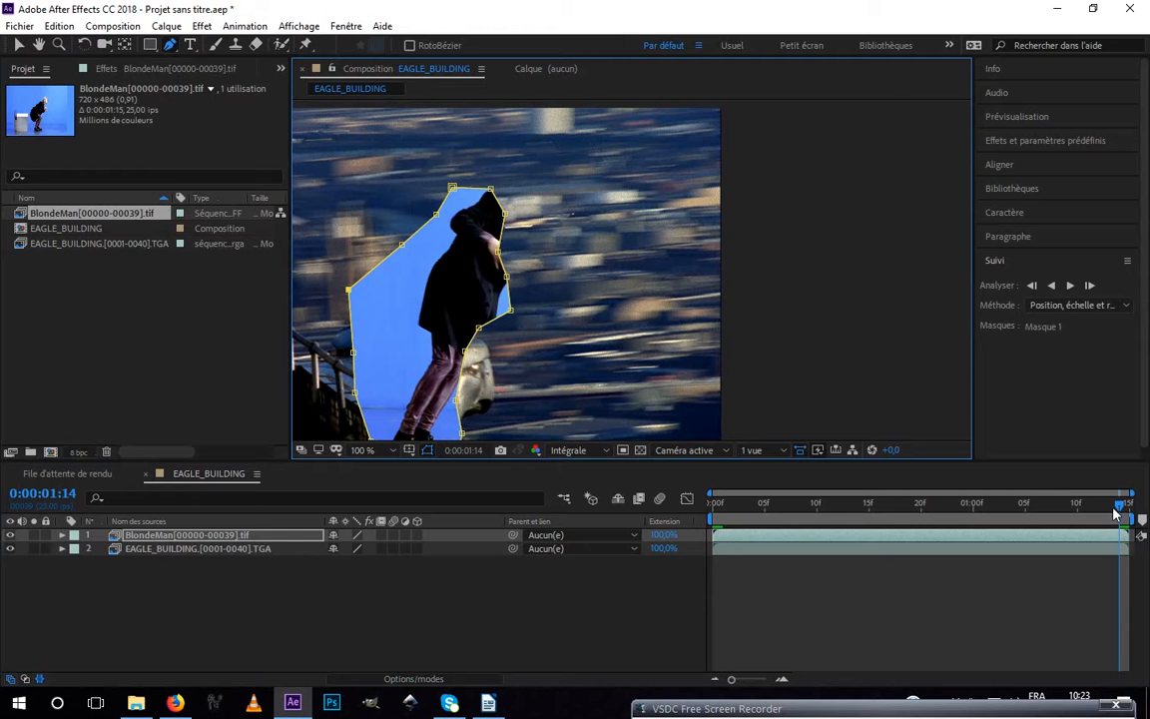
pyautogui.click(1121, 506)
pyautogui.moveTo(1121, 507); pyautogui.dragTo(609, 469)
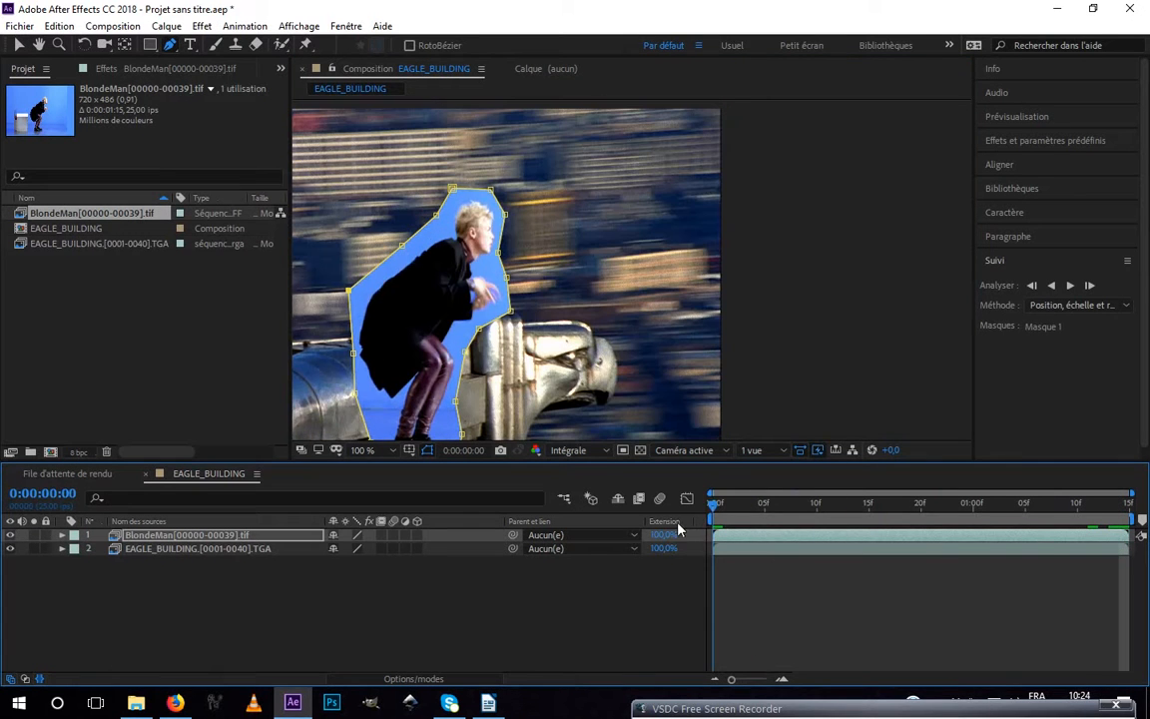
# Inspect the BlondeMan layer's transform properties and reveal its mask list
pyautogui.click(62, 536)
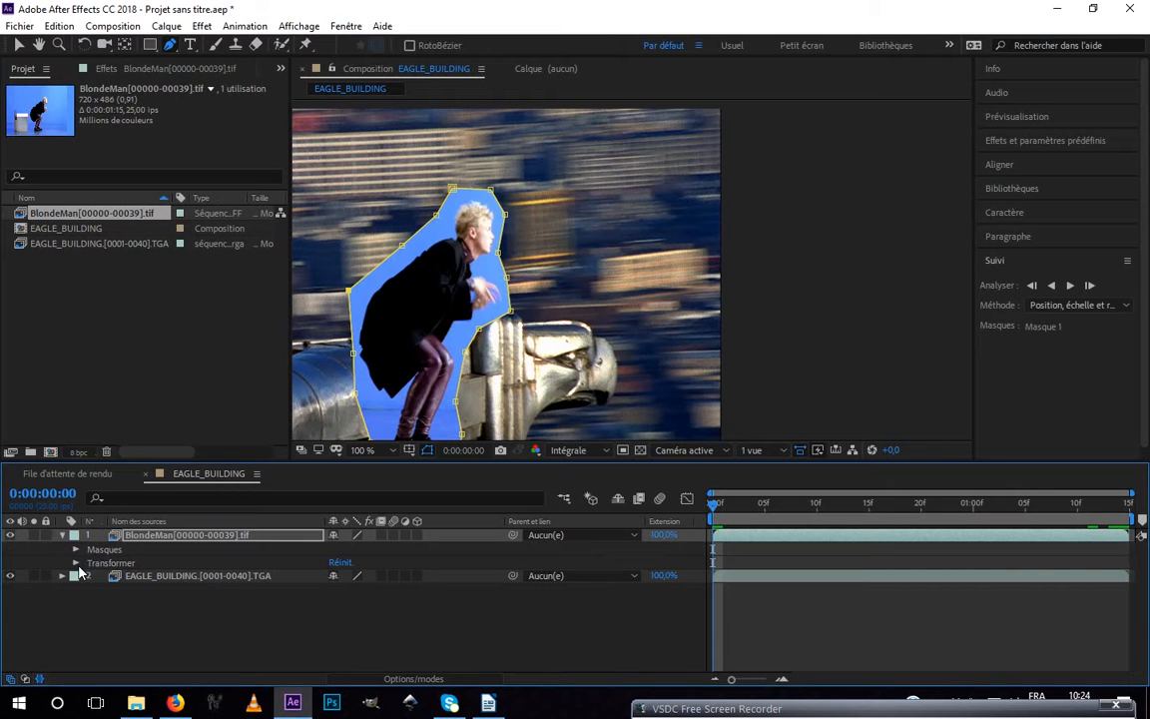
pyautogui.click(76, 563)
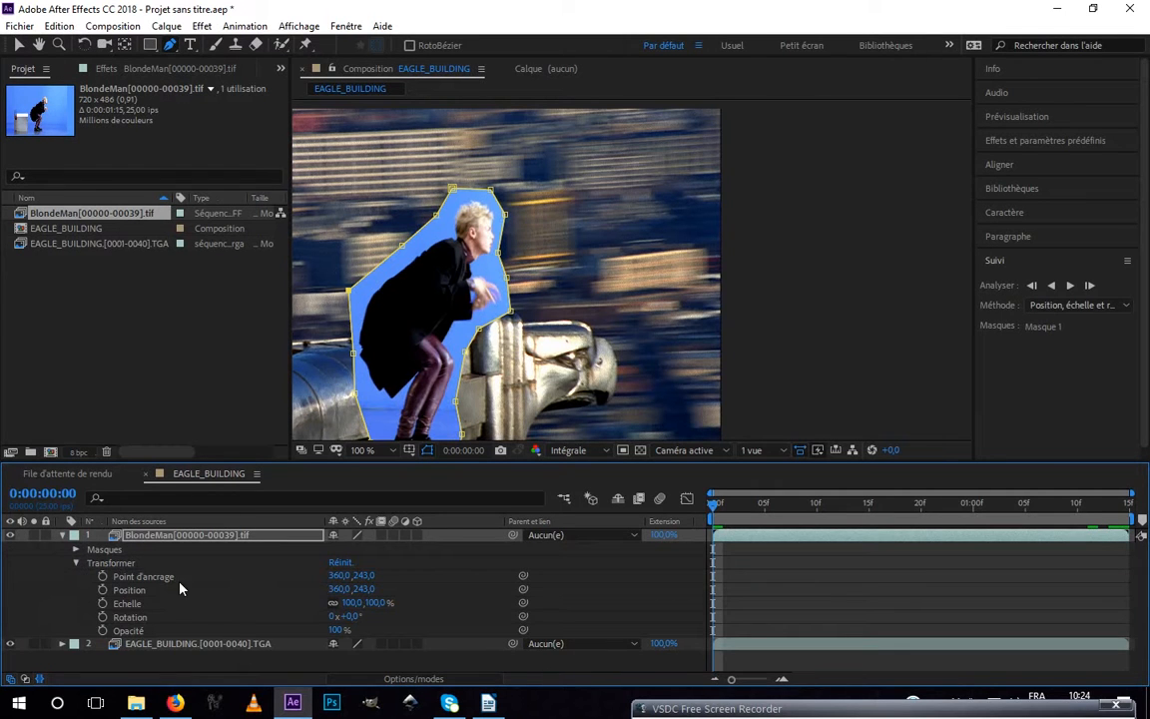
pyautogui.click(78, 564)
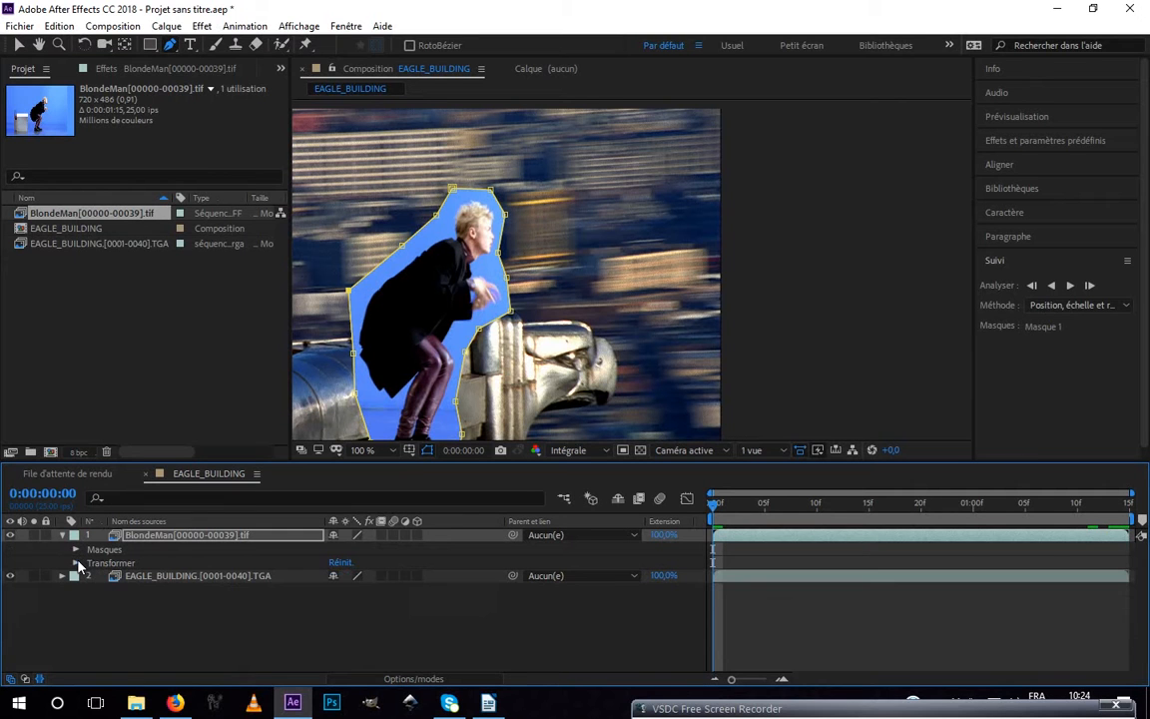
pyautogui.click(75, 551)
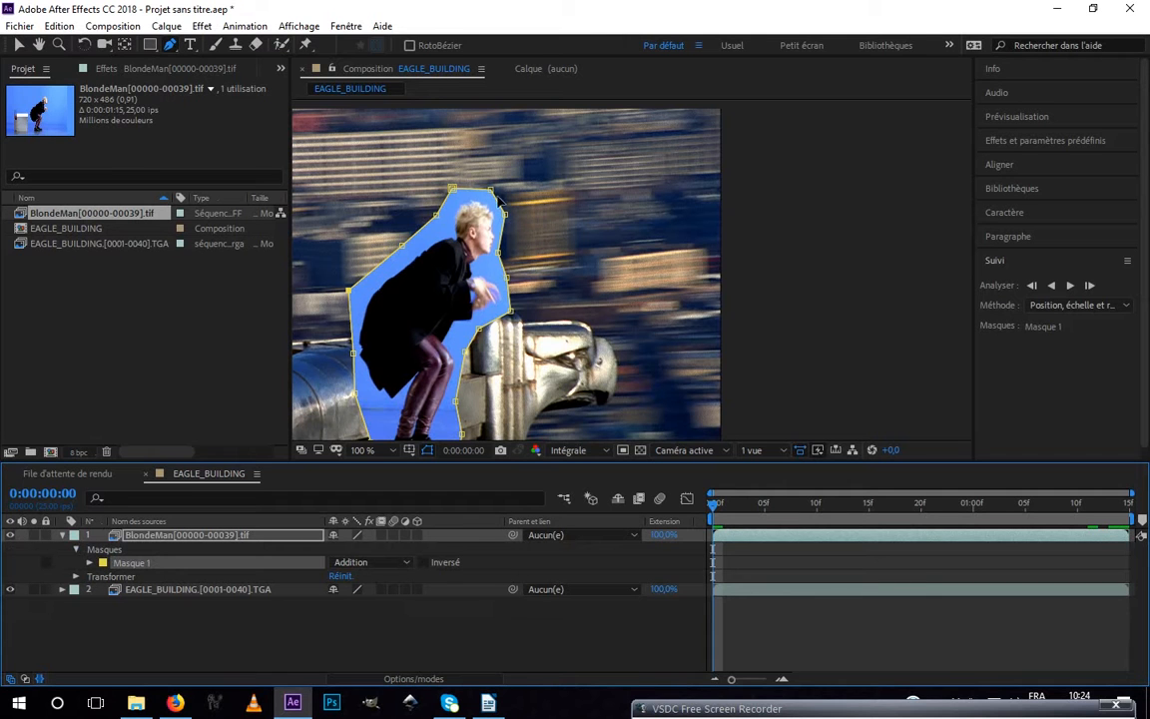
# Try inverting Masque 1, restore it to non-inverted, and review the available mask modes
pyautogui.click(424, 565)
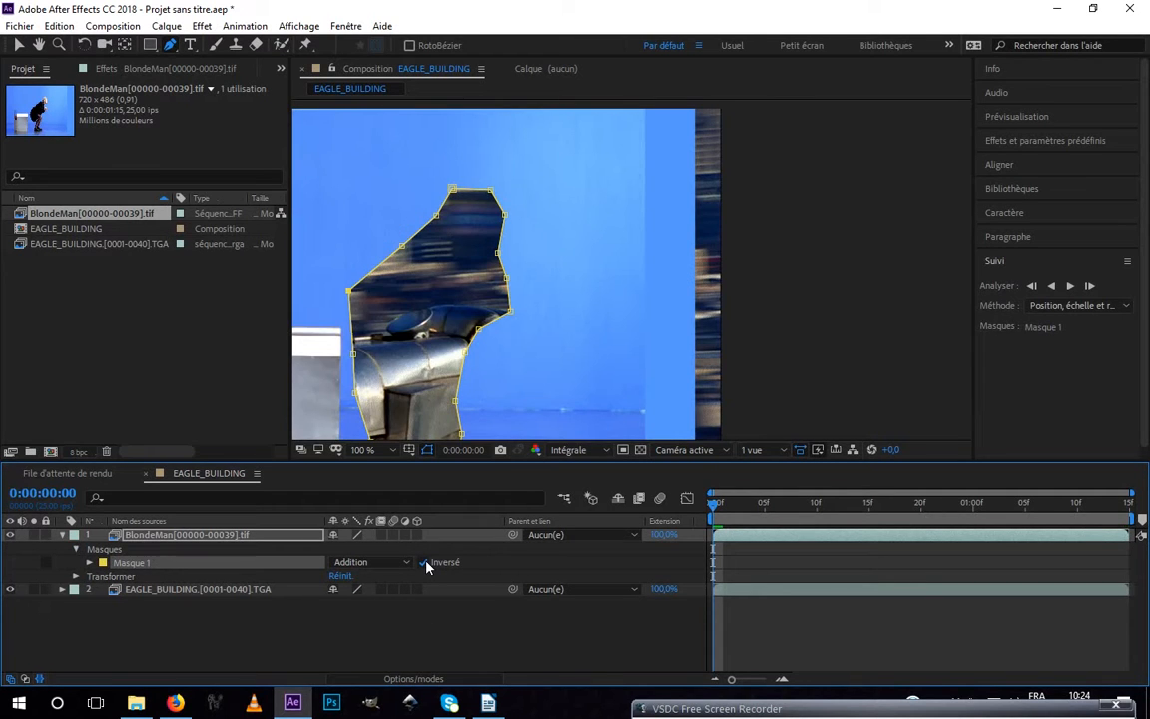
pyautogui.click(426, 564)
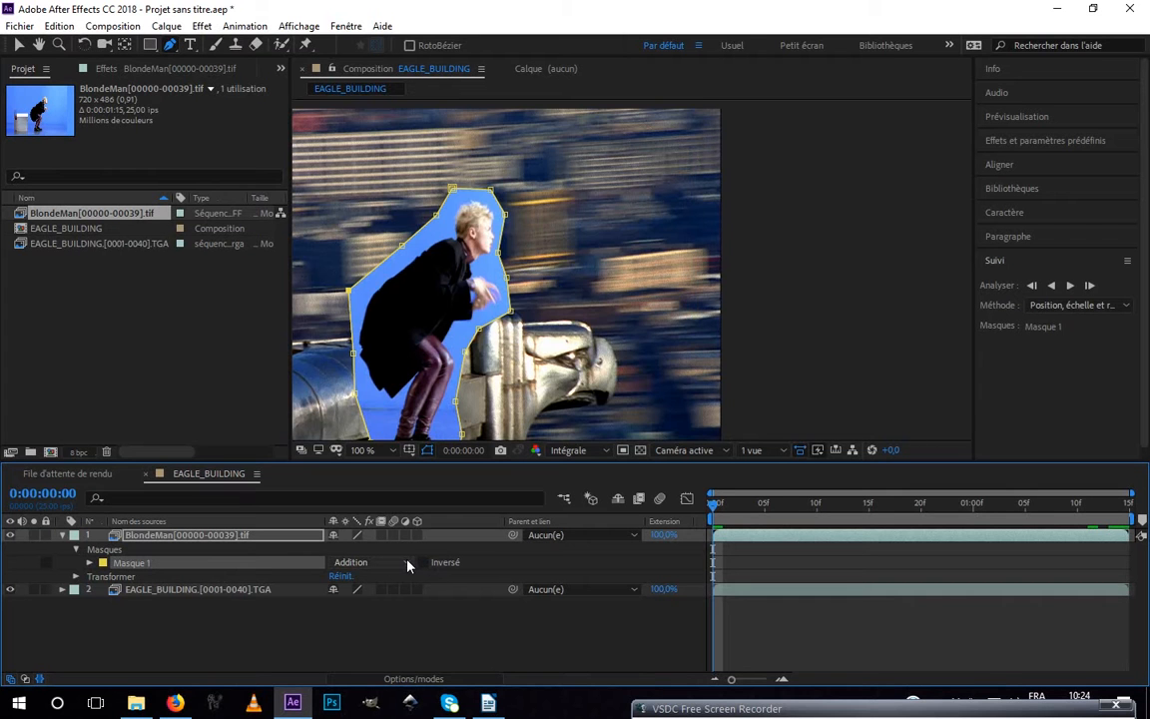
pyautogui.click(405, 561)
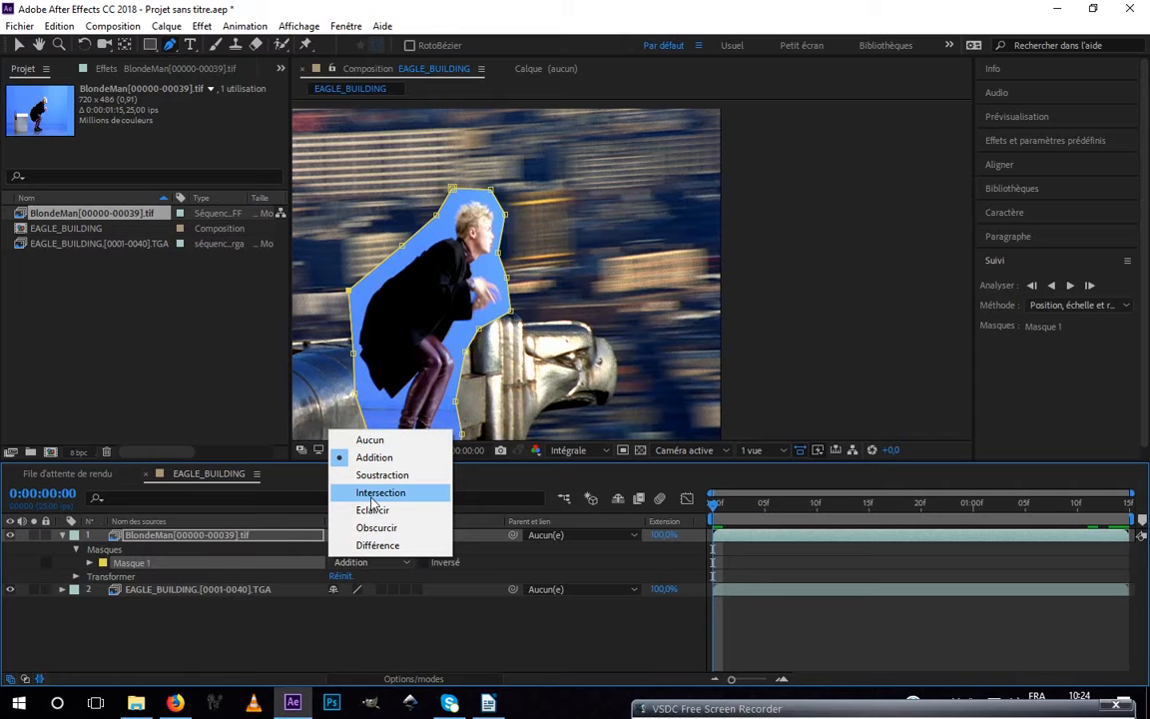
pyautogui.click(148, 570)
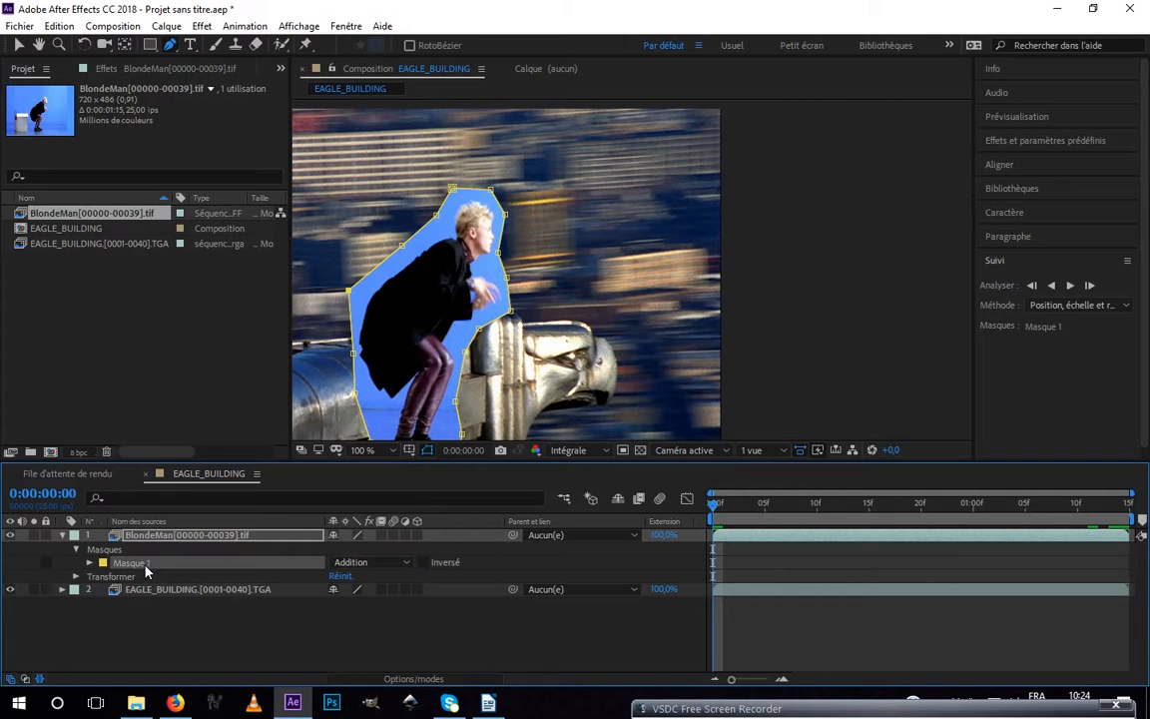
# Enable keyframing of Masque 1's path (Tracé du masque) at 0:00:00:00
pyautogui.click(89, 563)
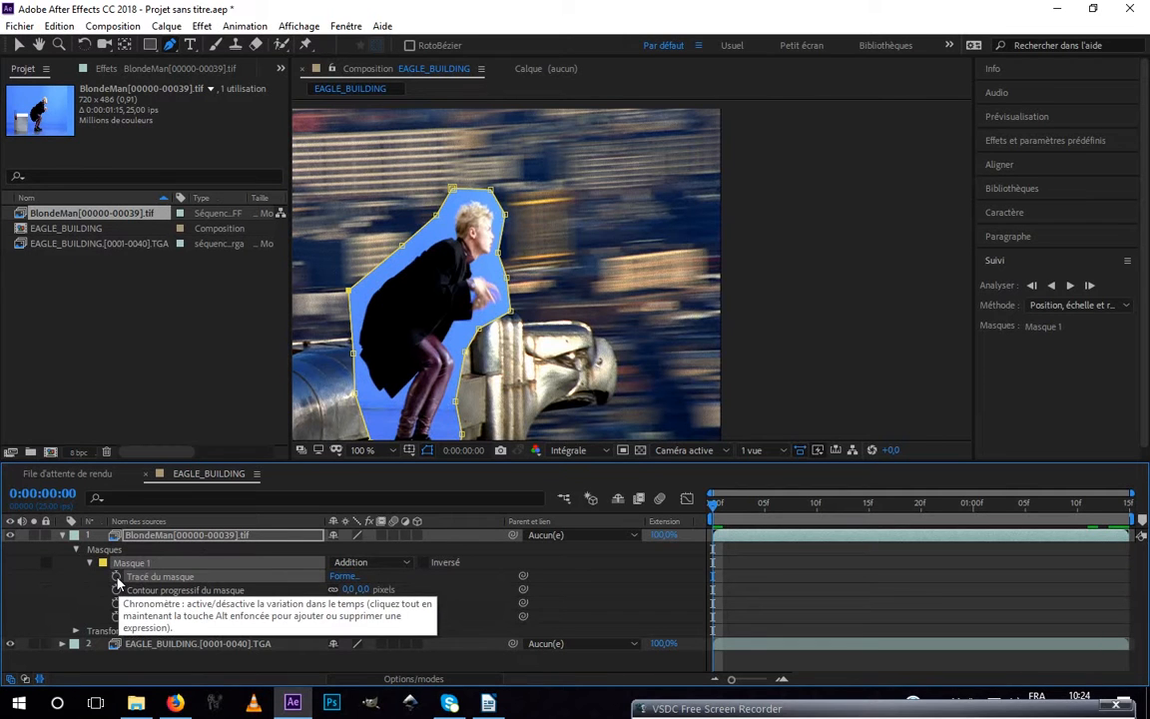
pyautogui.click(117, 577)
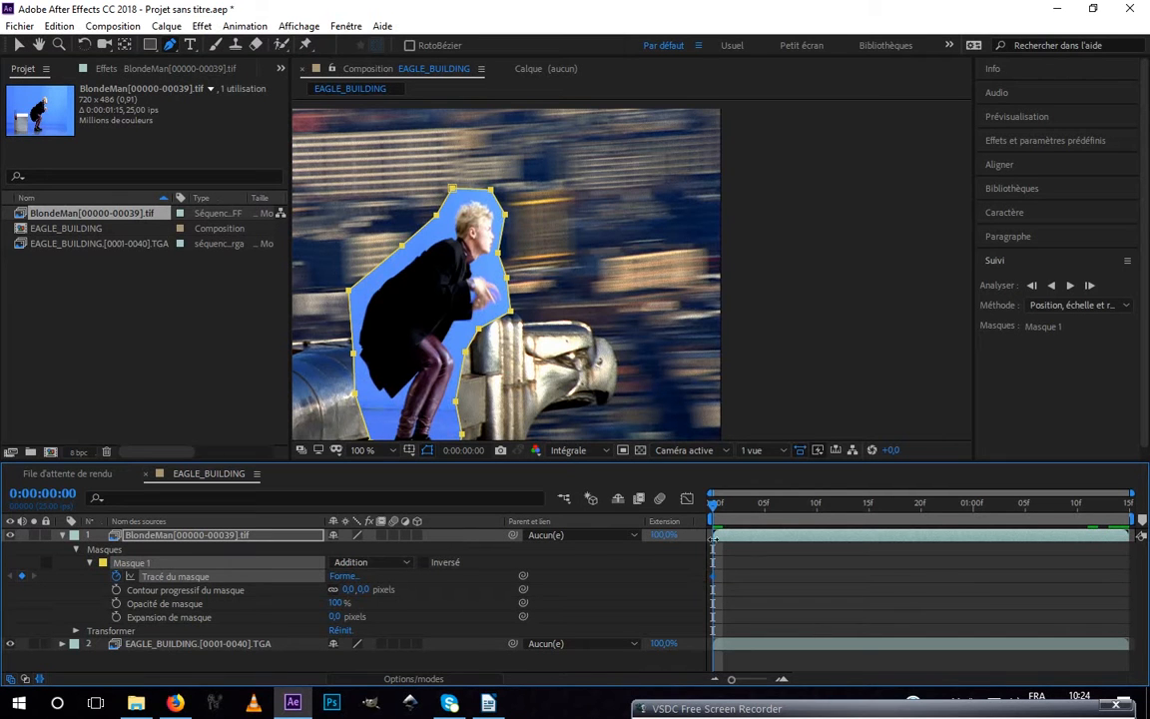
# Reshape Masque 1 at 0:00:01:14 by moving its points to follow the man's head, hands, back and legs
pyautogui.moveTo(715, 502); pyautogui.dragTo(1129, 516)
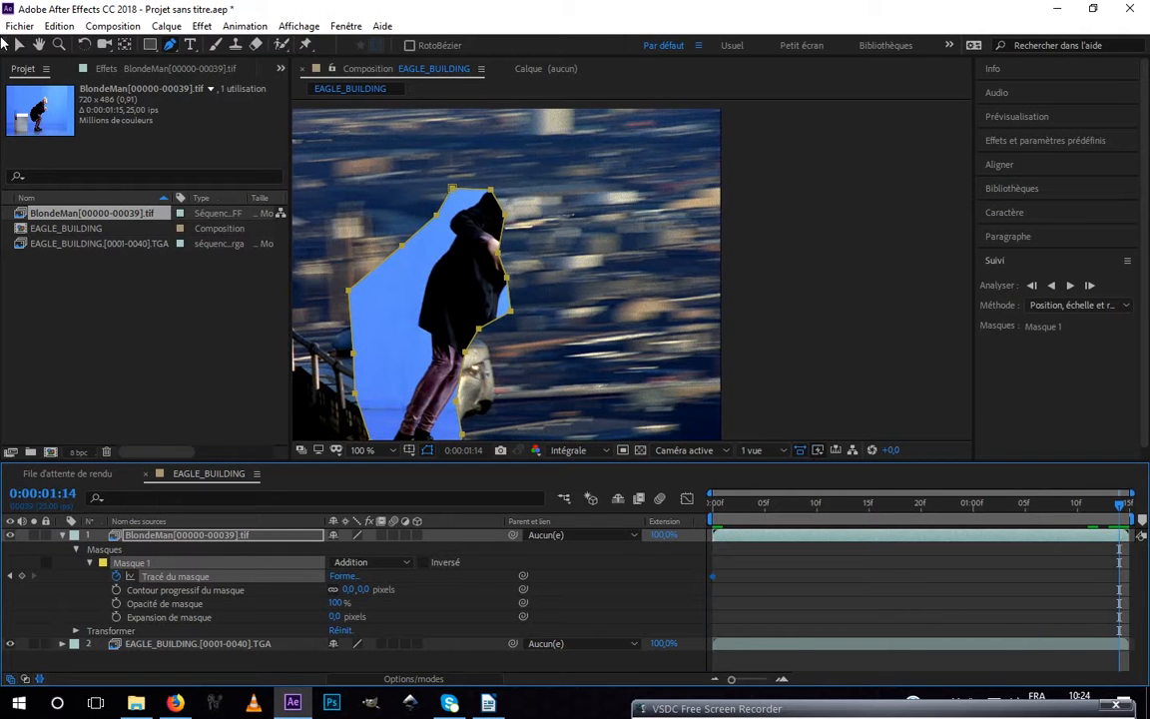
pyautogui.click(18, 45)
pyautogui.click(487, 215)
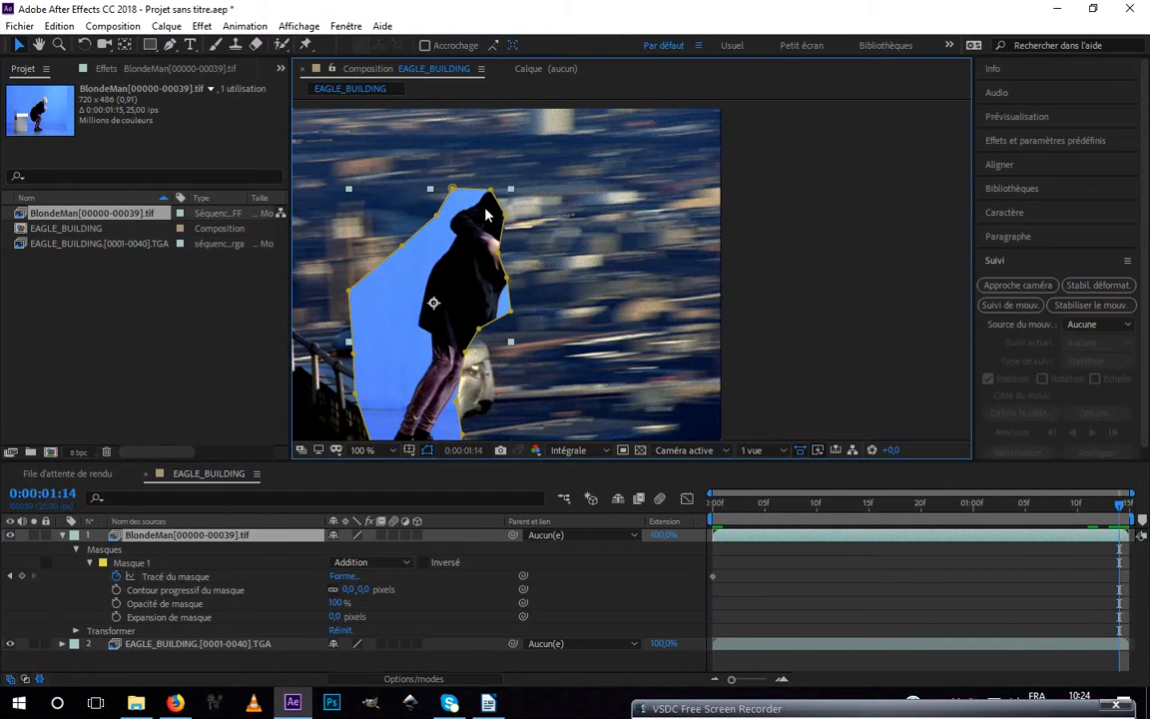
pyautogui.moveTo(490, 190); pyautogui.dragTo(567, 151)
pyautogui.moveTo(499, 217); pyautogui.dragTo(555, 241)
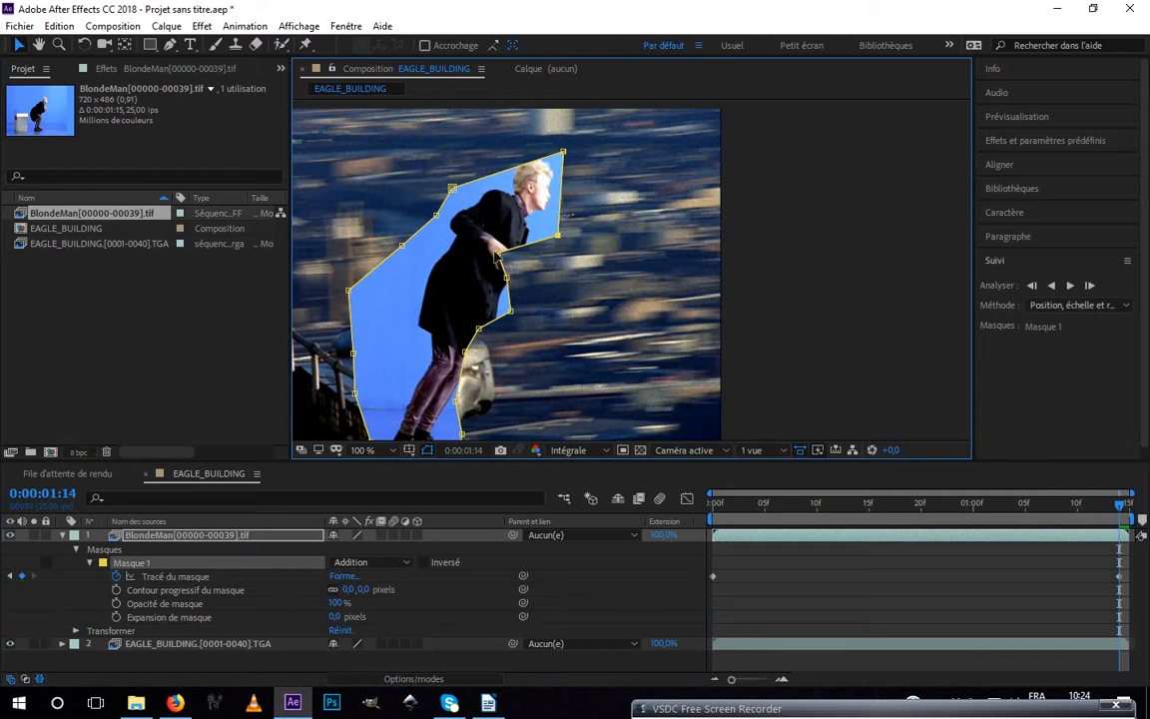
pyautogui.moveTo(502, 249); pyautogui.dragTo(526, 289)
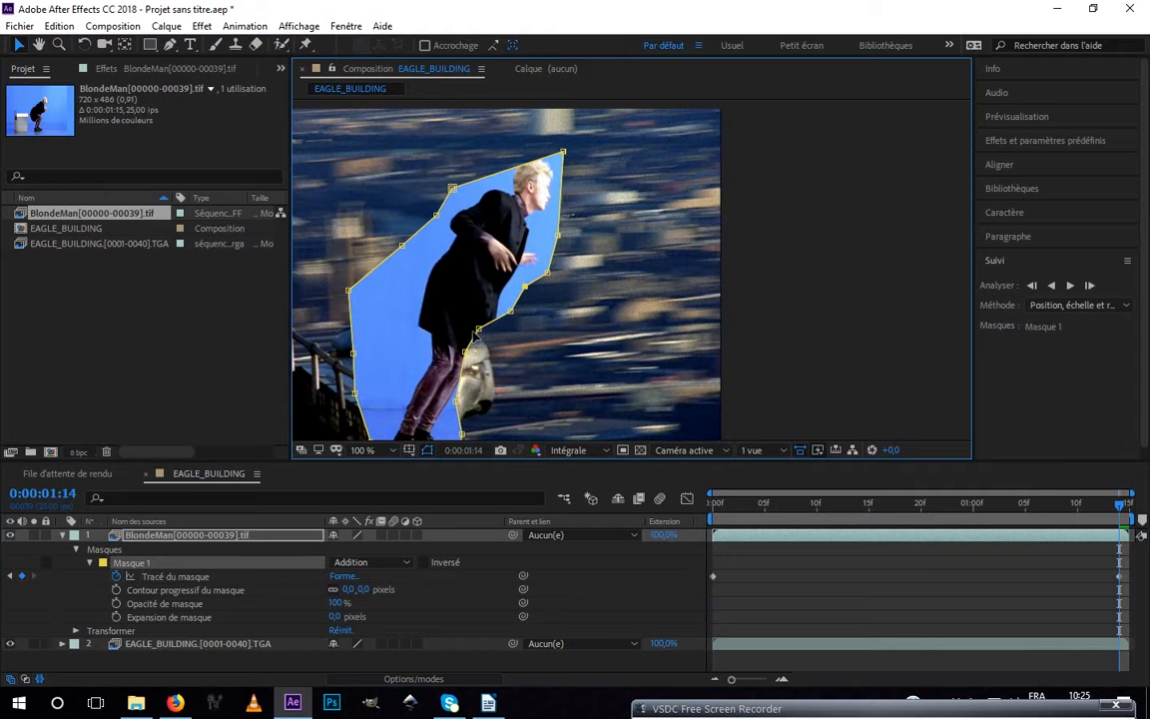
pyautogui.moveTo(480, 331); pyautogui.dragTo(490, 375)
pyautogui.moveTo(403, 246); pyautogui.dragTo(426, 256)
pyautogui.moveTo(349, 291); pyautogui.dragTo(404, 313)
pyautogui.moveTo(354, 355); pyautogui.dragTo(409, 357)
pyautogui.moveTo(356, 394); pyautogui.dragTo(397, 394)
pyautogui.moveTo(564, 153); pyautogui.dragTo(566, 139)
pyautogui.moveTo(452, 188); pyautogui.dragTo(561, 171)
# Adjust Masque 1's points at 0:00:00:21 around the man's back, head and outstretched hand
pyautogui.moveTo(1119, 505); pyautogui.dragTo(931, 505)
pyautogui.moveTo(382, 250); pyautogui.dragTo(360, 245)
pyautogui.moveTo(419, 198); pyautogui.dragTo(401, 191)
pyautogui.moveTo(485, 114); pyautogui.dragTo(477, 133)
pyautogui.moveTo(536, 112); pyautogui.dragTo(515, 144)
pyautogui.moveTo(520, 230); pyautogui.dragTo(547, 237)
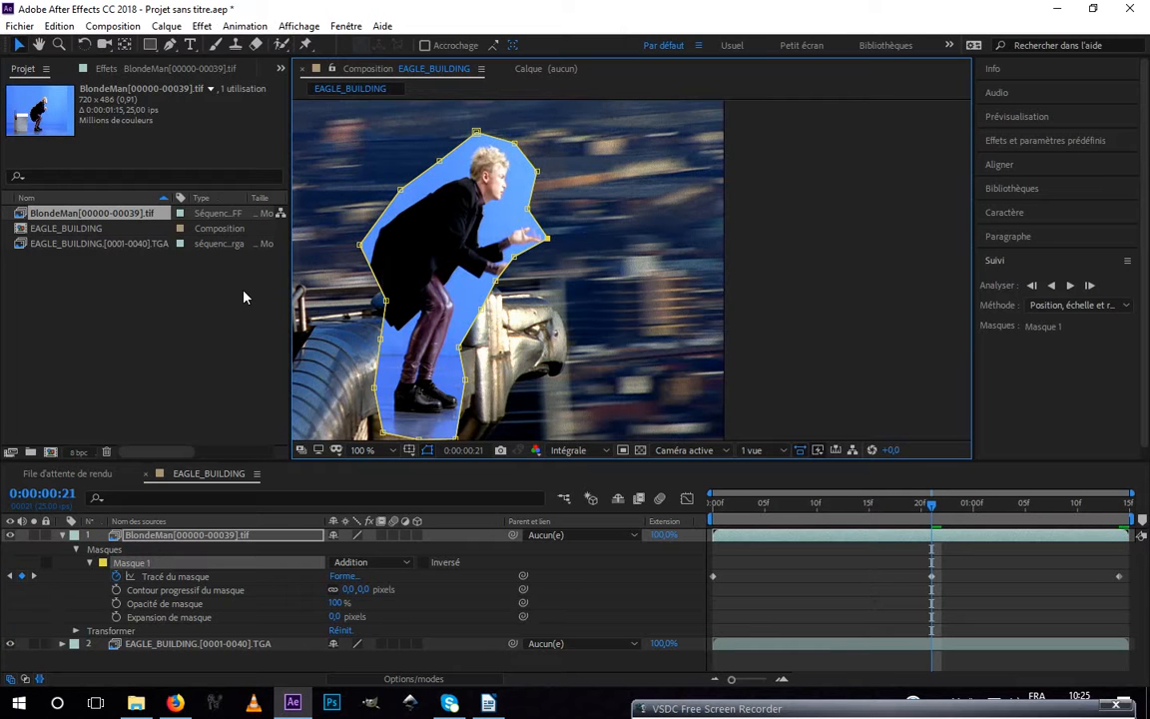
# Widen Masque 1 at 0:00:00:21 behind the man's coat and around his lower hand
pyautogui.moveTo(386, 301); pyautogui.dragTo(355, 305)
pyautogui.moveTo(514, 258); pyautogui.dragTo(542, 272)
pyautogui.moveTo(496, 281); pyautogui.dragTo(529, 302)
# Reshape Masque 1 around the man's hands and arms at 0:00:00:12 and 0:00:00:18
pyautogui.click(837, 503)
pyautogui.moveTo(561, 234); pyautogui.dragTo(589, 217)
pyautogui.click(889, 502)
pyautogui.moveTo(888, 503); pyautogui.dragTo(900, 503)
pyautogui.moveTo(523, 207); pyautogui.dragTo(540, 199)
pyautogui.moveTo(526, 295); pyautogui.dragTo(528, 306)
# Correct Masque 1's points near the man's arms at 0:00:00:14, 0:00:00:15 and 0:00:00:06
pyautogui.click(868, 503)
pyautogui.click(859, 504)
pyautogui.moveTo(531, 204)
pyautogui.mouseDown()
pyautogui.moveTo(573, 187)
pyautogui.moveTo(520, 193)
pyautogui.mouseUp()
pyautogui.click(810, 508)
pyautogui.click(775, 505)
pyautogui.moveTo(503, 287); pyautogui.dragTo(508, 312)
# Adjust Masque 1 at 0:00:00:09 to clear both of the man's outstretched hands and the space before his face
pyautogui.click(809, 507)
pyautogui.moveTo(580, 200); pyautogui.dragTo(580, 172)
pyautogui.moveTo(549, 262); pyautogui.dragTo(564, 268)
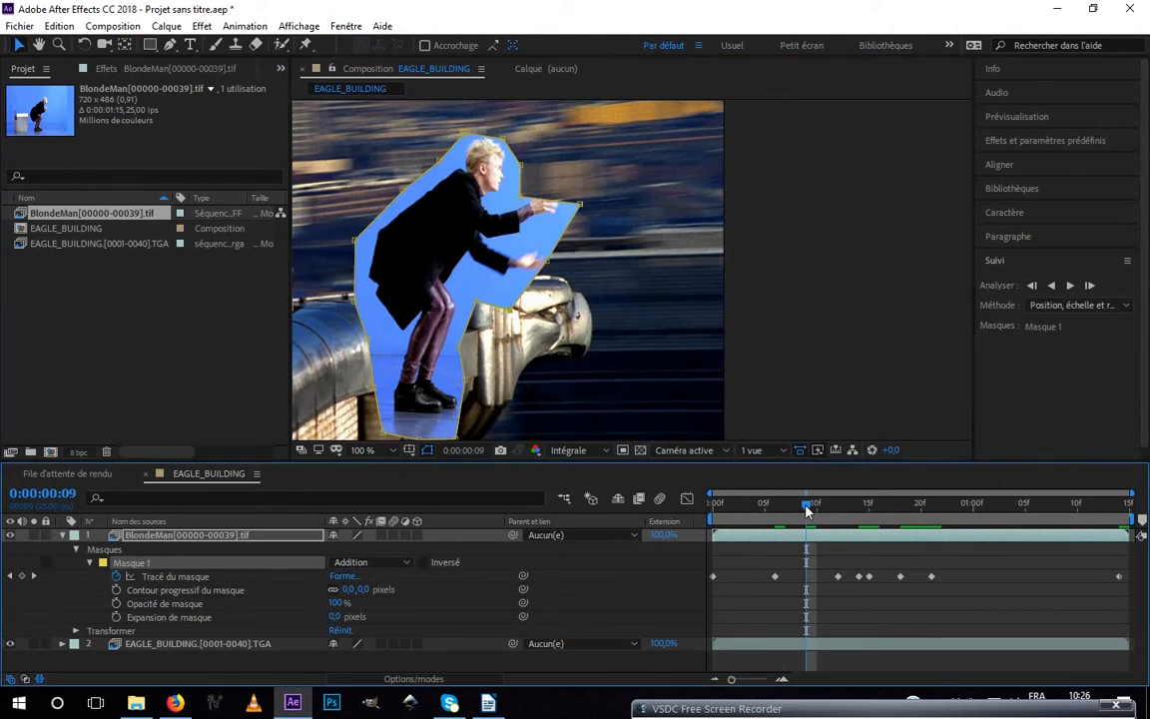
pyautogui.moveTo(524, 200); pyautogui.dragTo(524, 187)
# Refine Masque 1 in front of the man's face and body at 0:00:00:05 and 0:00:00:02
pyautogui.moveTo(807, 509); pyautogui.dragTo(764, 509)
pyautogui.moveTo(515, 170); pyautogui.dragTo(518, 136)
pyautogui.click(734, 507)
# Correct Masque 1 at 0:00:01:05, 0:00:01:01 and 0:00:00:24 around the lower hand and legs, and scrub back to check it
pyautogui.moveTo(953, 511); pyautogui.dragTo(1026, 511)
pyautogui.moveTo(559, 249); pyautogui.dragTo(559, 263)
pyautogui.moveTo(527, 306); pyautogui.dragTo(516, 268)
pyautogui.moveTo(481, 318); pyautogui.dragTo(494, 321)
pyautogui.click(983, 511)
pyautogui.click(963, 511)
pyautogui.click(1088, 511)
pyautogui.moveTo(1086, 531); pyautogui.dragTo(791, 549)
# Apply Keylight (1.2) to the BlondeMan layer and sample the blue background near the man's hands as Screen Colour
pyautogui.scroll(-1, 489, 291)
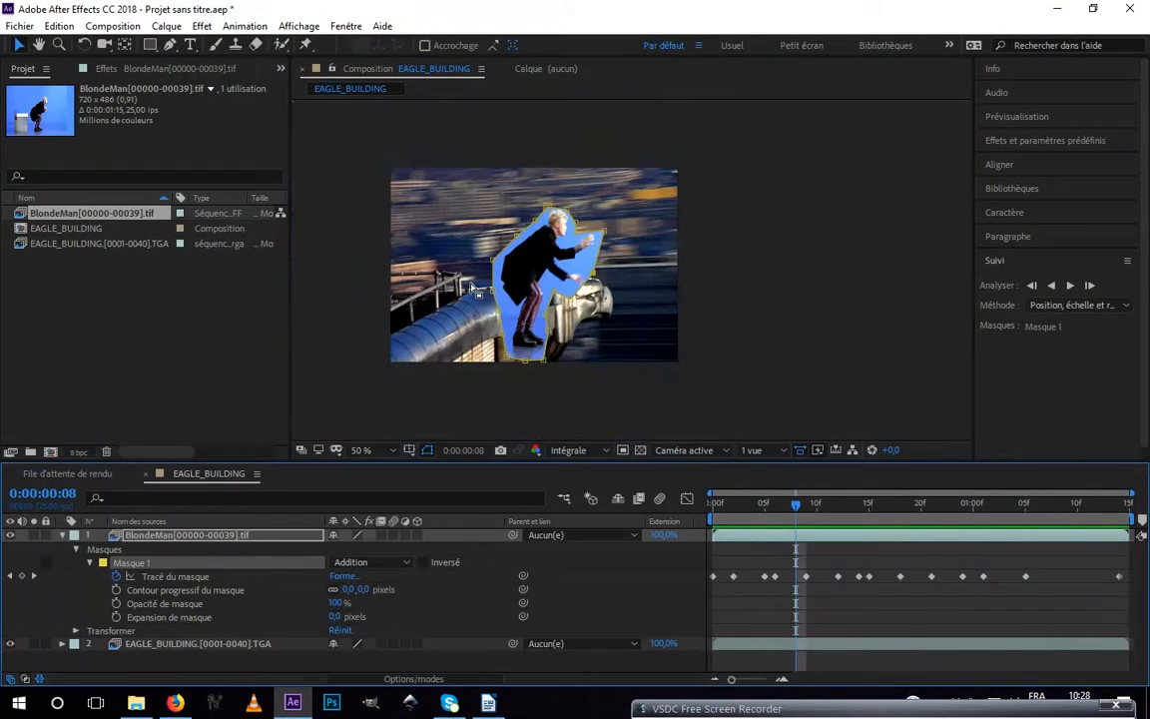
pyautogui.scroll(1, 502, 297)
pyautogui.moveTo(499, 250); pyautogui.dragTo(619, 257)
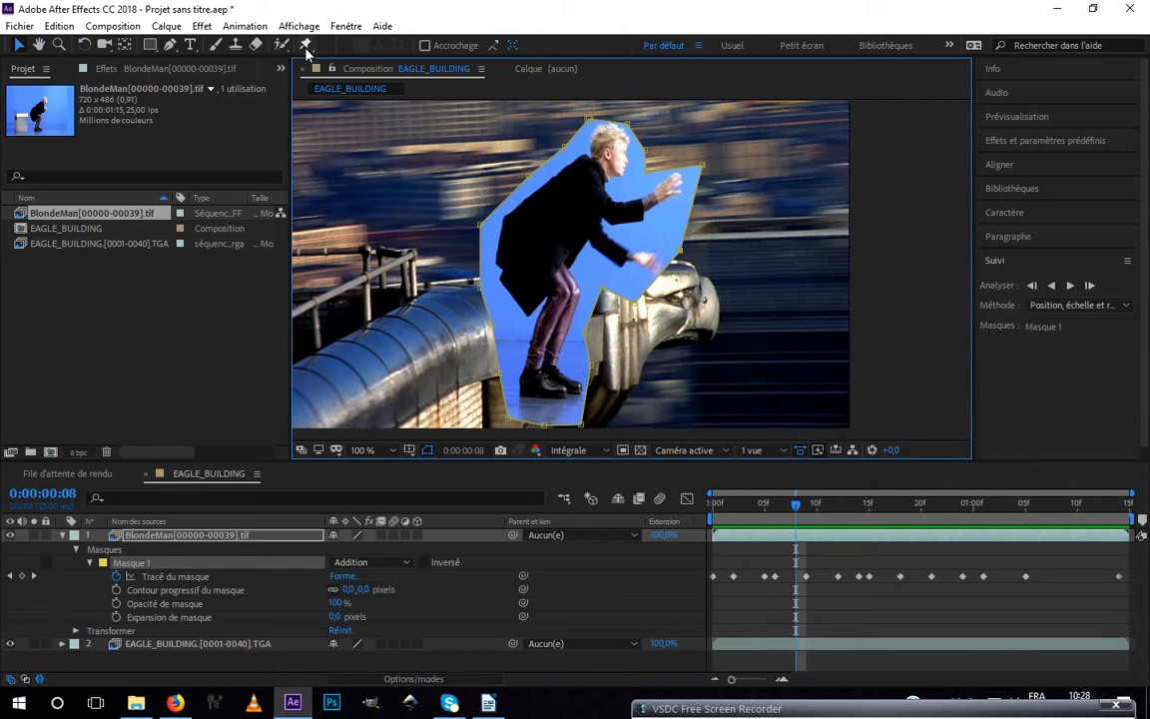
pyautogui.click(205, 27)
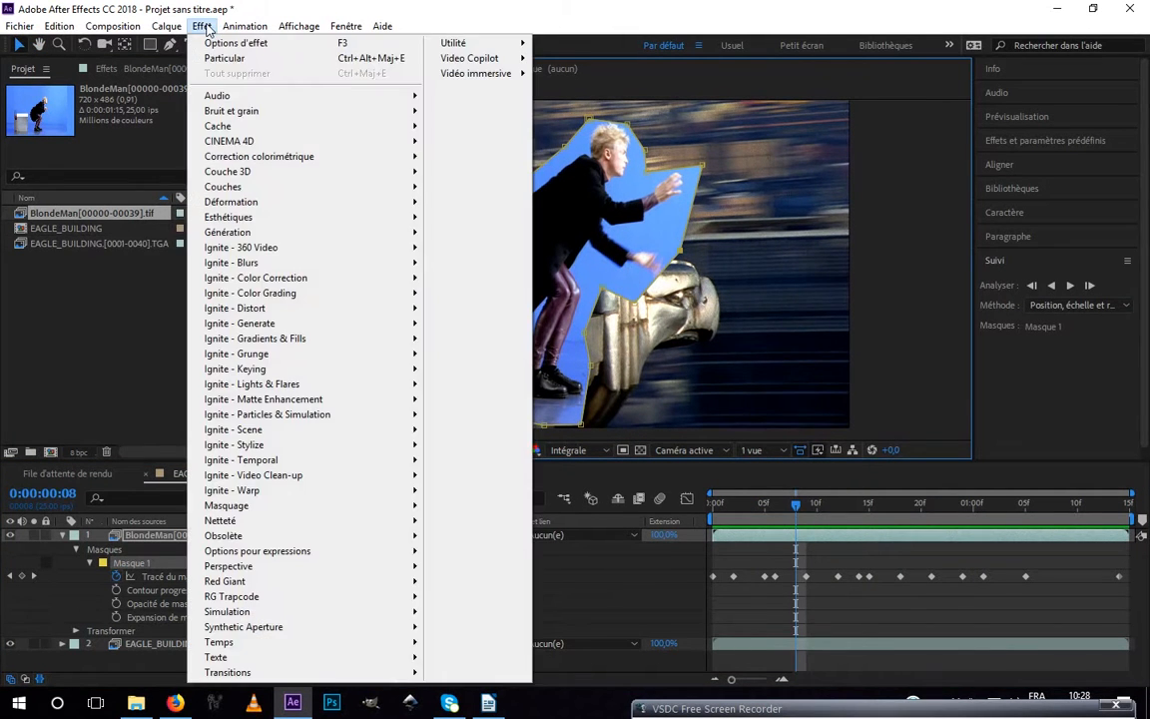
pyautogui.moveTo(295, 507)
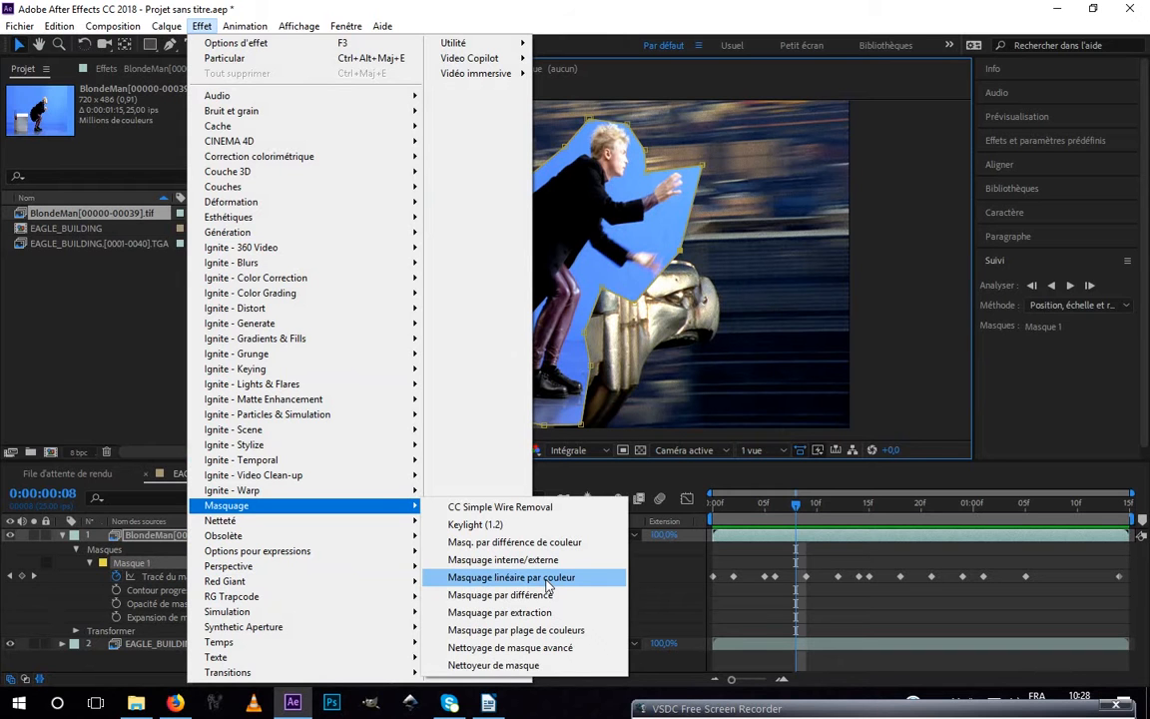
pyautogui.click(521, 531)
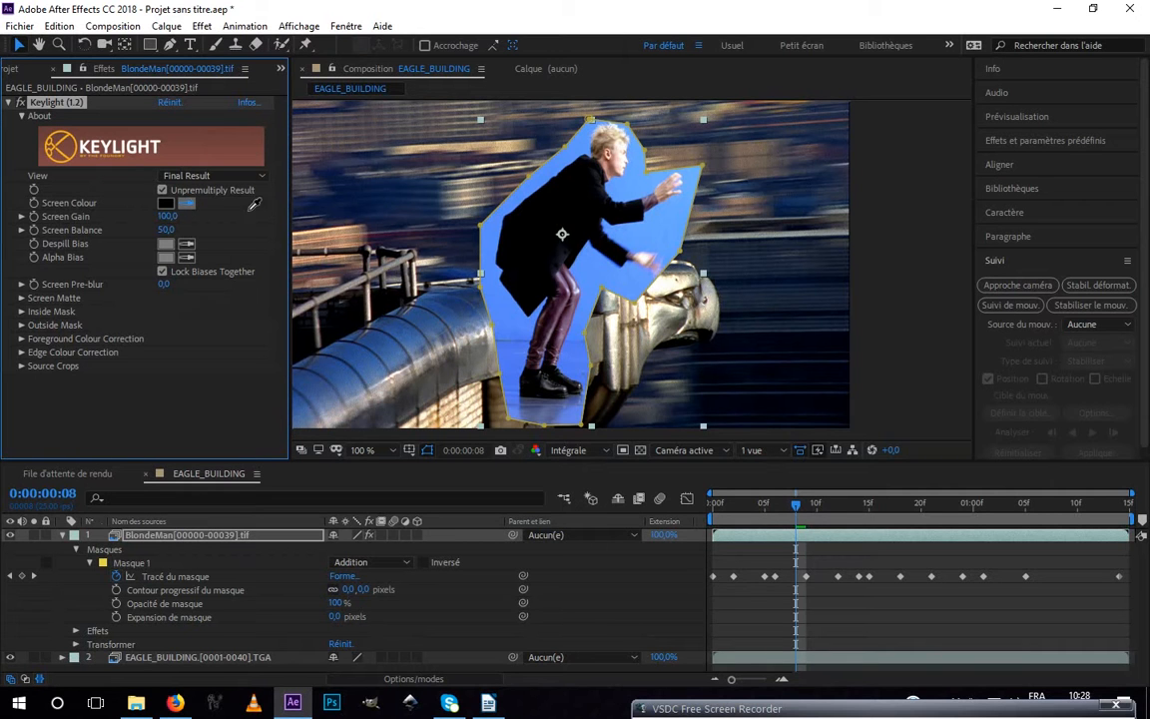
pyautogui.click(658, 239)
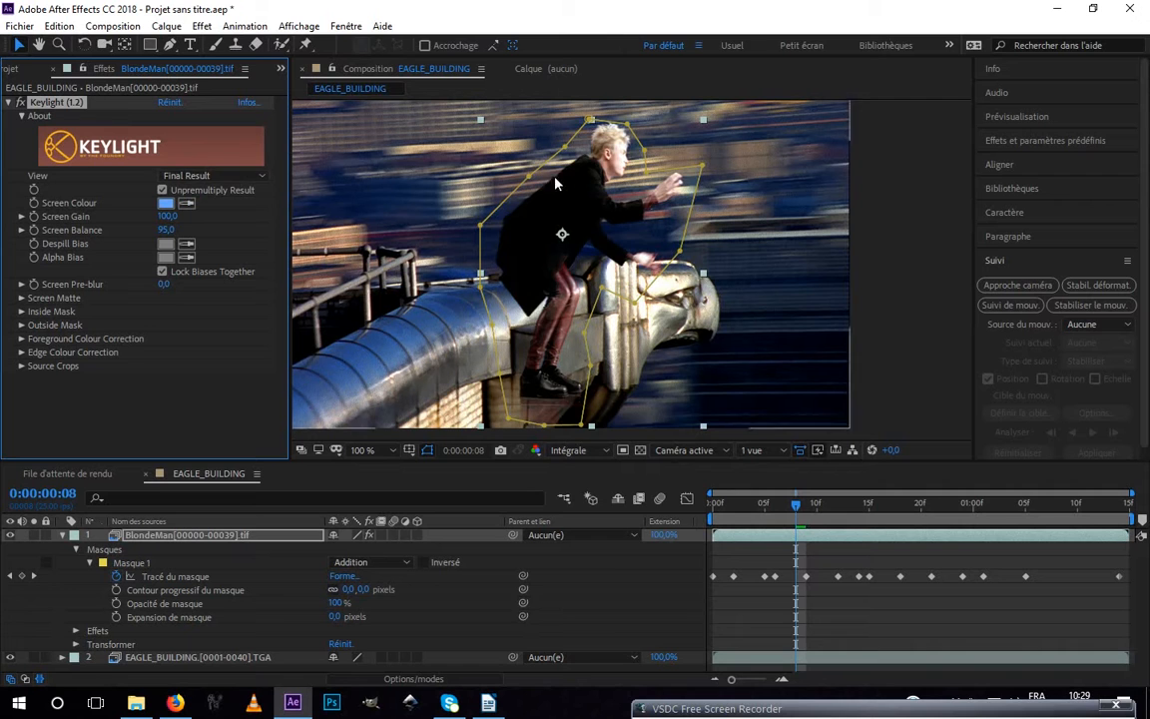
# Switch Keylight's view to Screen Matte, set Clip Black to 25 and Clip White to 47, and inspect the matte up close
pyautogui.click(198, 177)
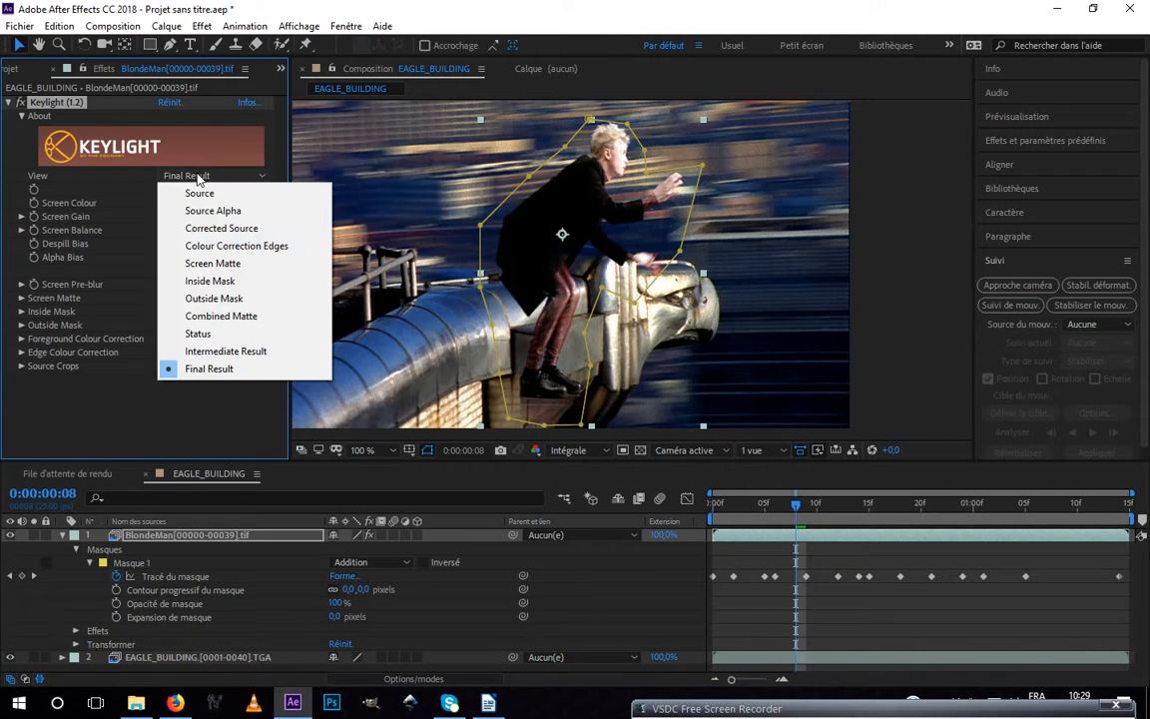
pyautogui.click(204, 262)
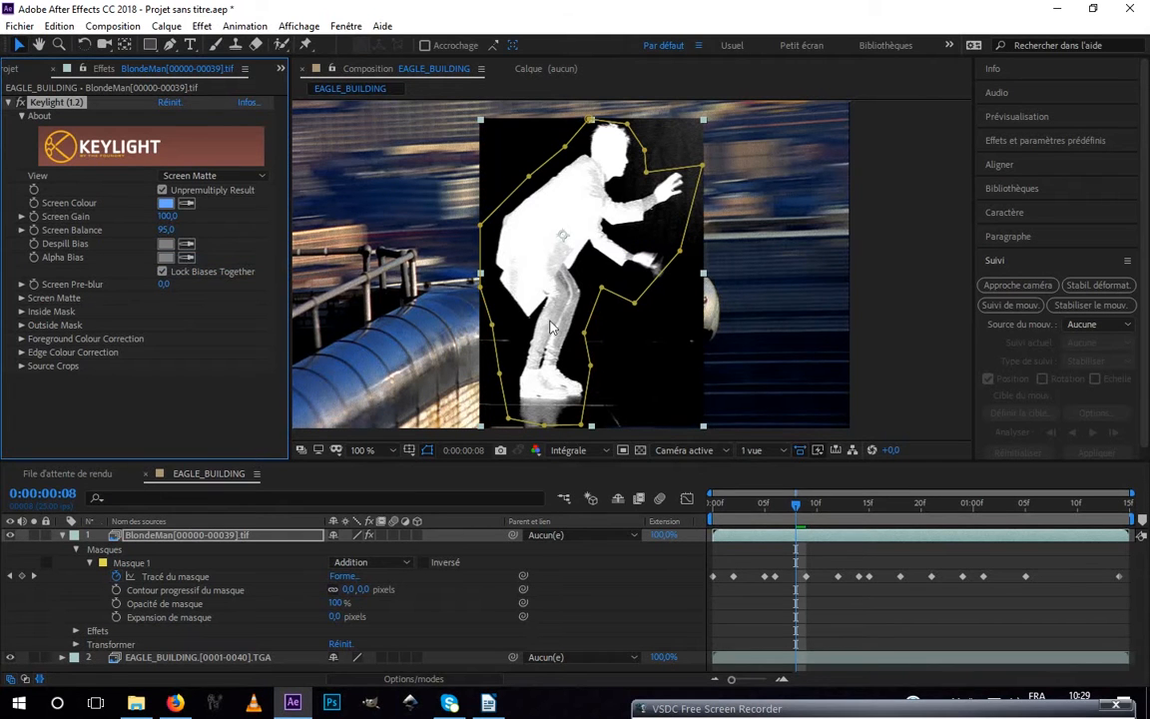
pyautogui.click(20, 299)
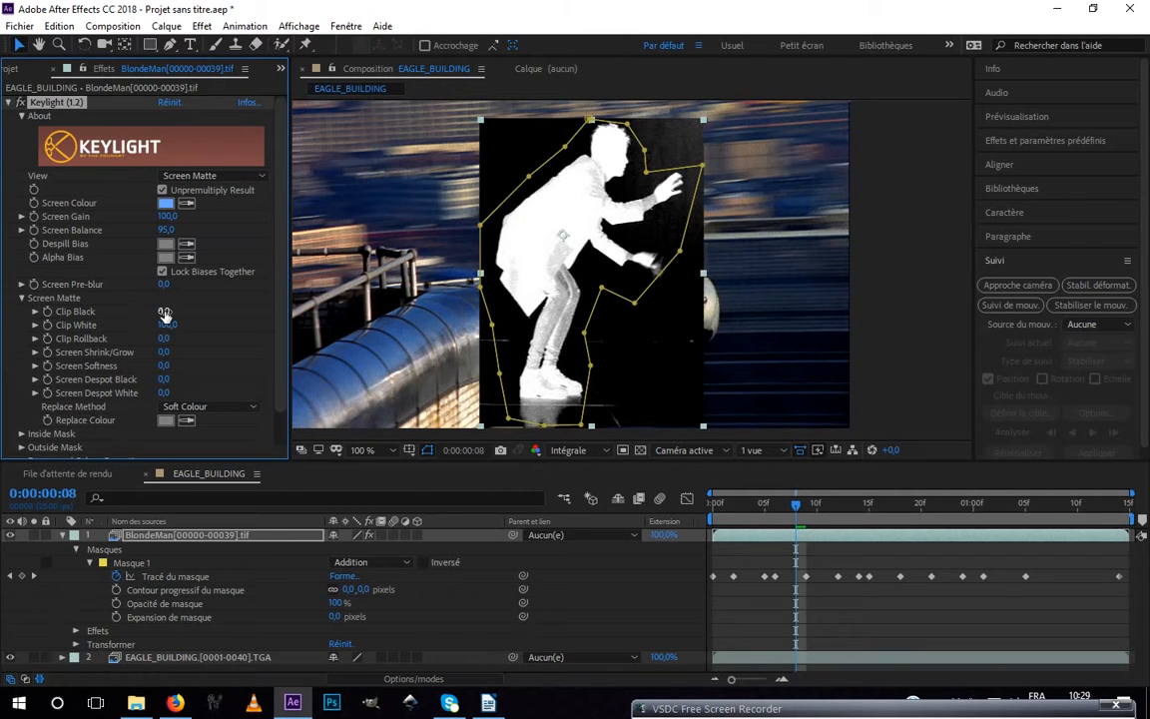
pyautogui.moveTo(163, 312)
pyautogui.mouseDown()
pyautogui.moveTo(213, 335)
pyautogui.moveTo(130, 342)
pyautogui.moveTo(160, 344)
pyautogui.moveTo(117, 321)
pyautogui.moveTo(143, 315)
pyautogui.moveTo(165, 330)
pyautogui.mouseUp()
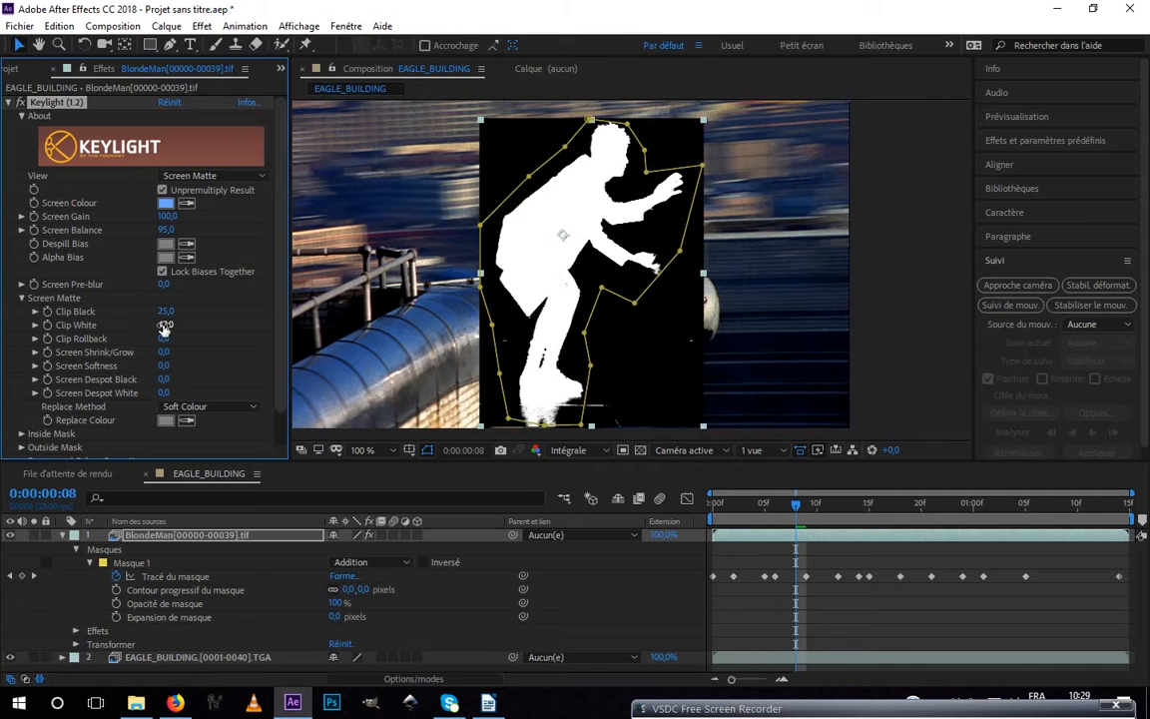
pyautogui.press('.')
pyautogui.scroll(1, 560, 229)
pyautogui.scroll(-1, 560, 229)
pyautogui.scroll(2, 561, 229)
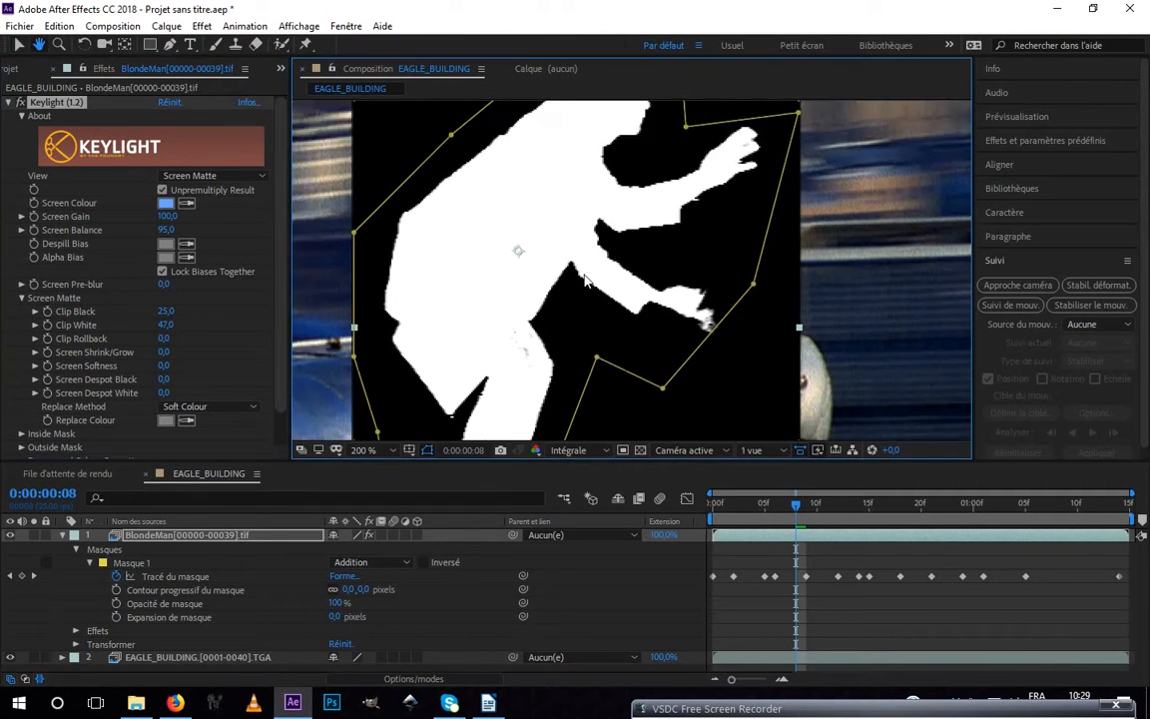
pyautogui.scroll(-3, 574, 246)
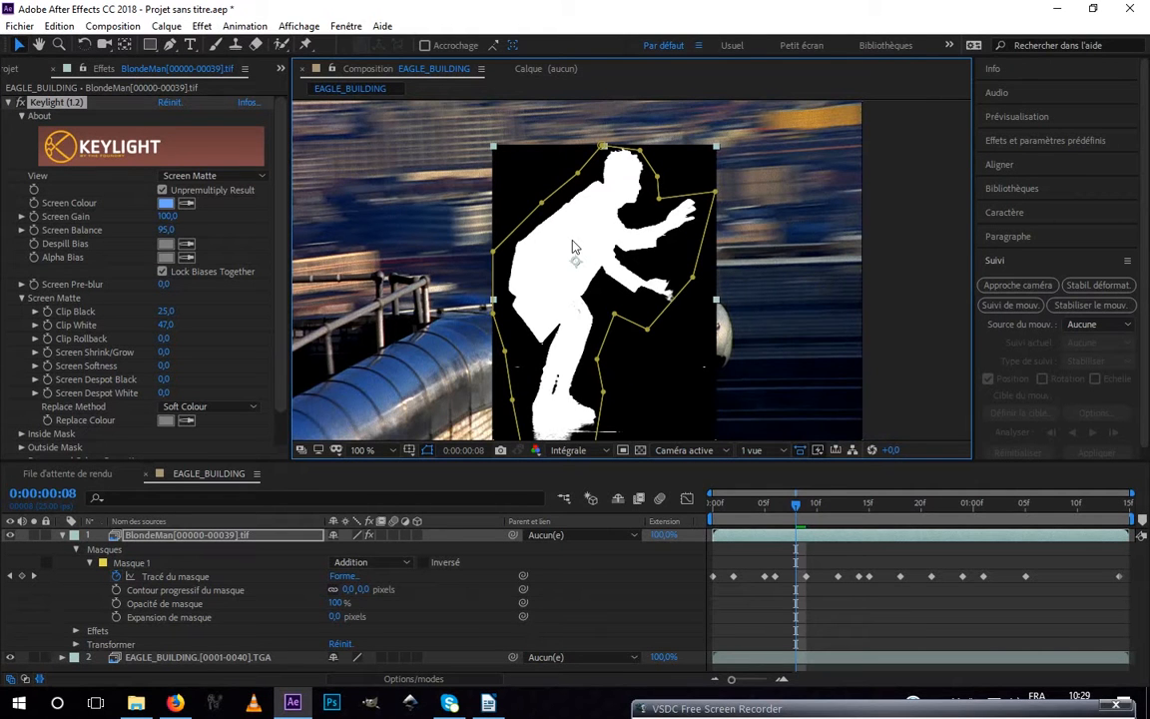
# Return Keylight's view to Final Result and examine the keyed edges around the man's coat, hands and head
pyautogui.click(195, 176)
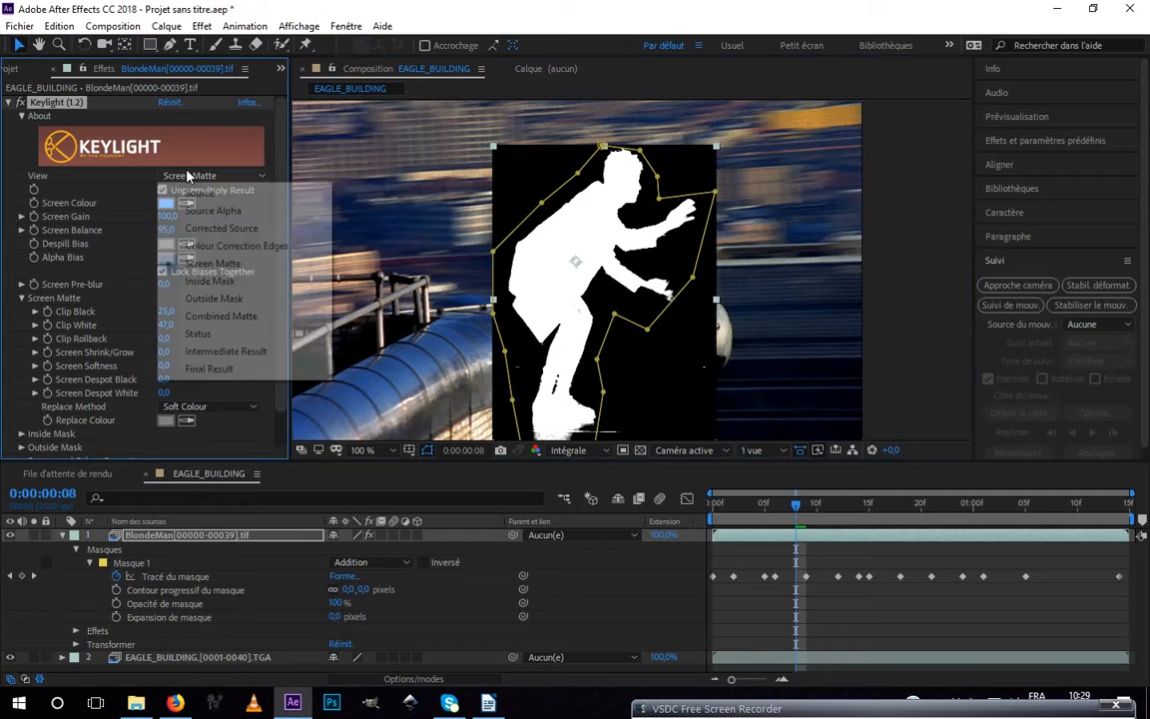
pyautogui.click(209, 368)
pyautogui.scroll(2, 628, 241)
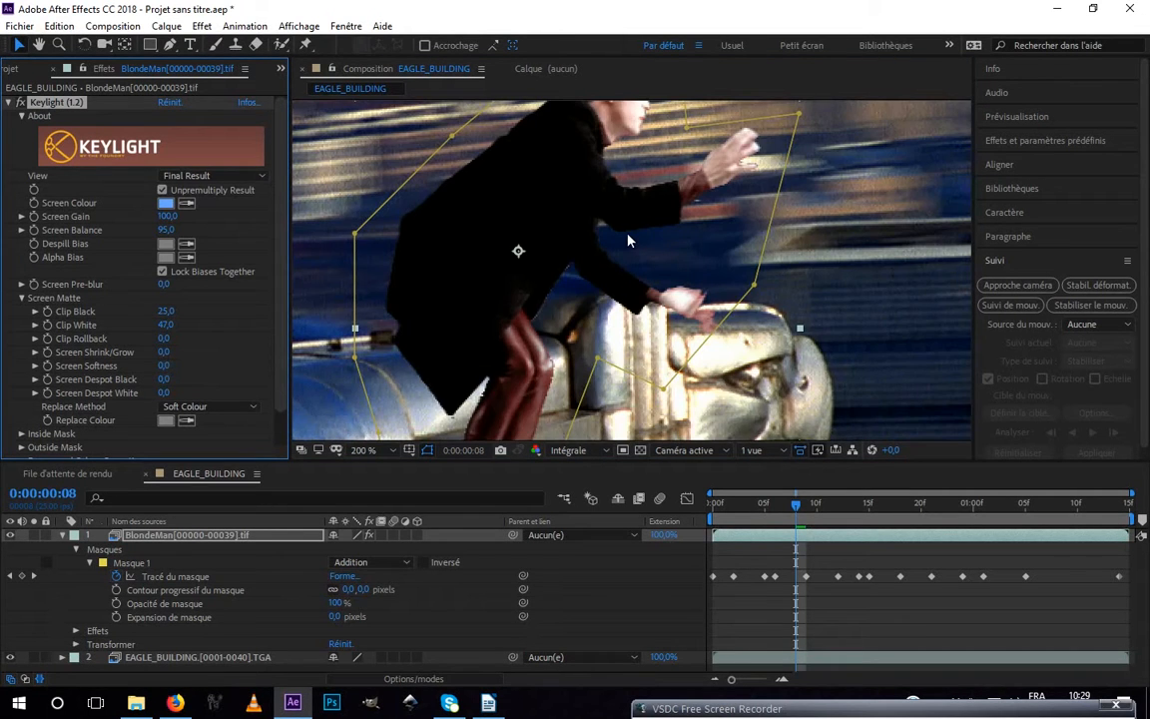
pyautogui.scroll(2, 580, 194)
pyautogui.scroll(-1, 580, 194)
pyautogui.scroll(1, 580, 193)
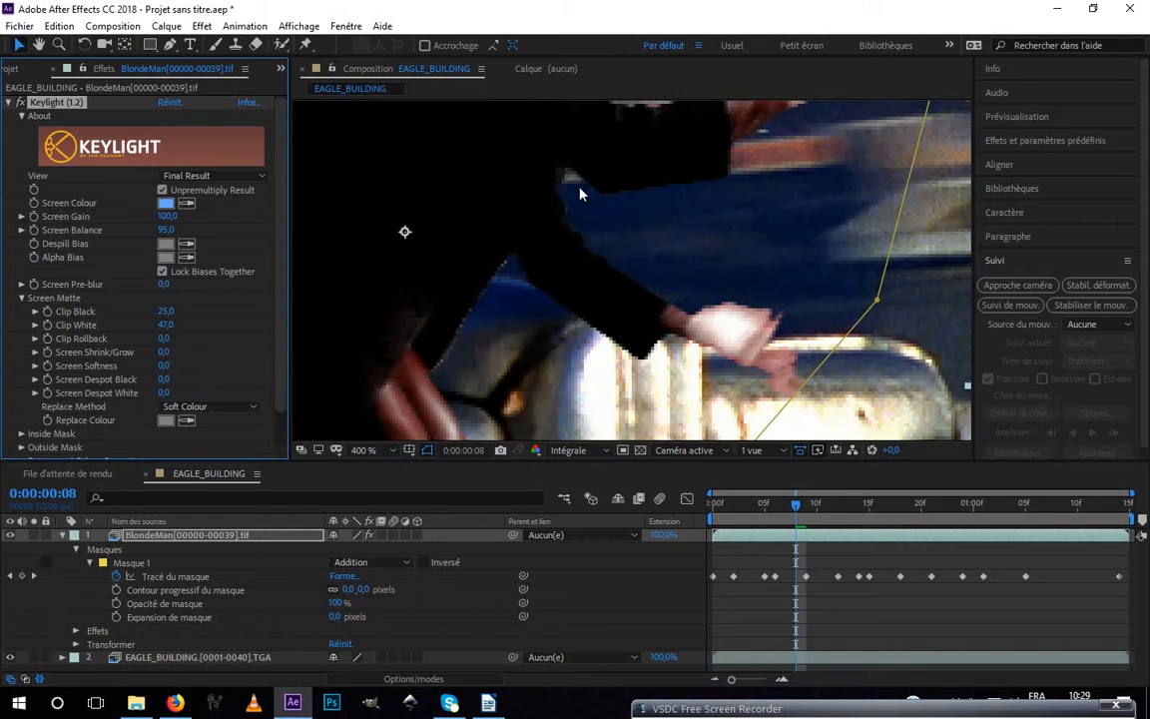
pyautogui.scroll(-1, 580, 194)
pyautogui.moveTo(581, 194); pyautogui.dragTo(612, 265)
pyautogui.scroll(1, 613, 266)
pyautogui.moveTo(605, 212); pyautogui.dragTo(615, 421)
pyautogui.scroll(-2, 568, 235)
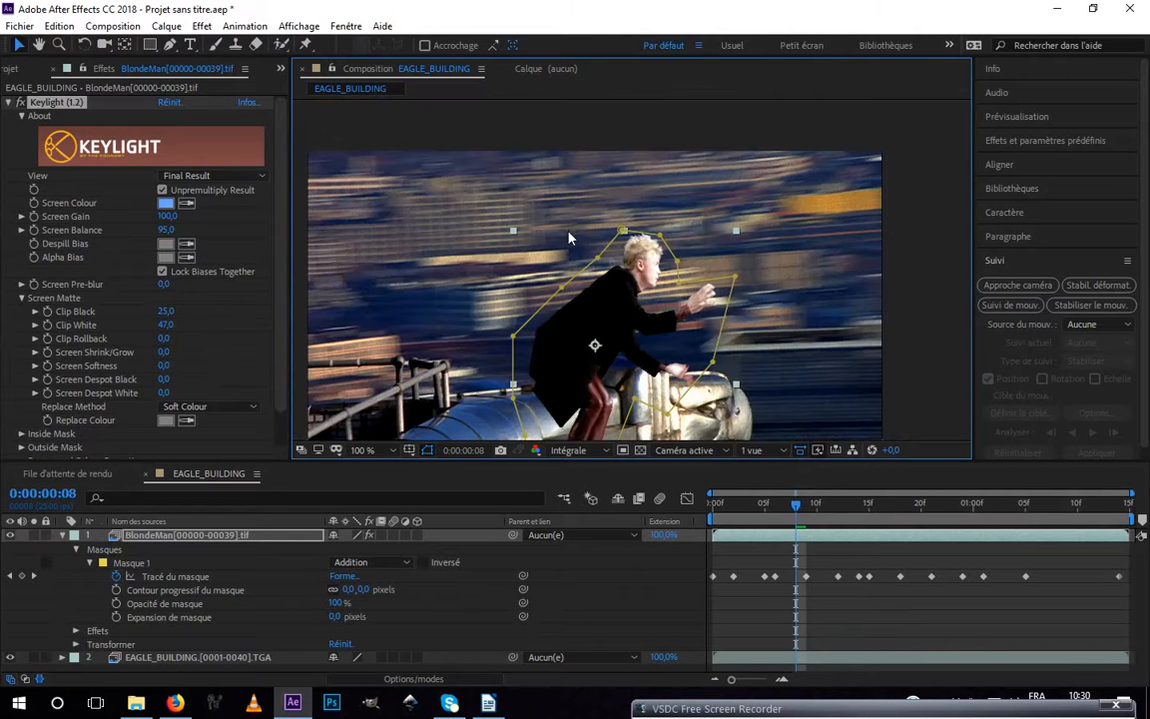
pyautogui.press('space')
pyautogui.moveTo(598, 314); pyautogui.dragTo(651, 221)
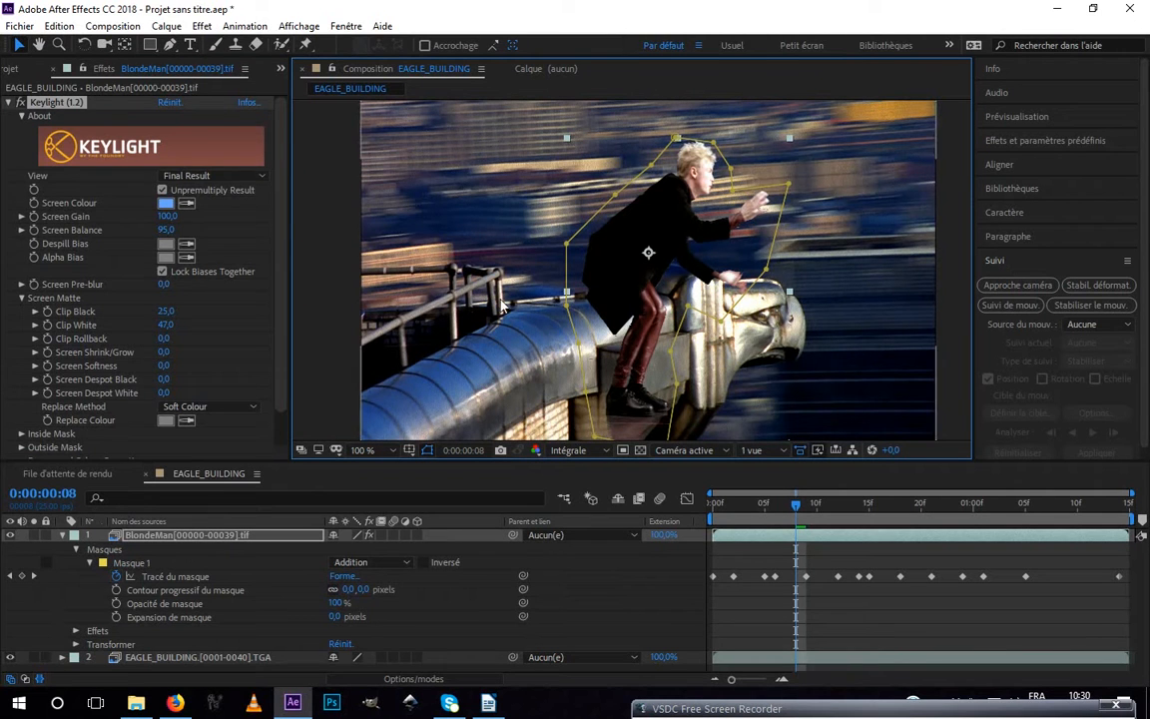
# Deselect the BlondeMan layer and play back the composite to check the key in motion
pyautogui.click(764, 423)
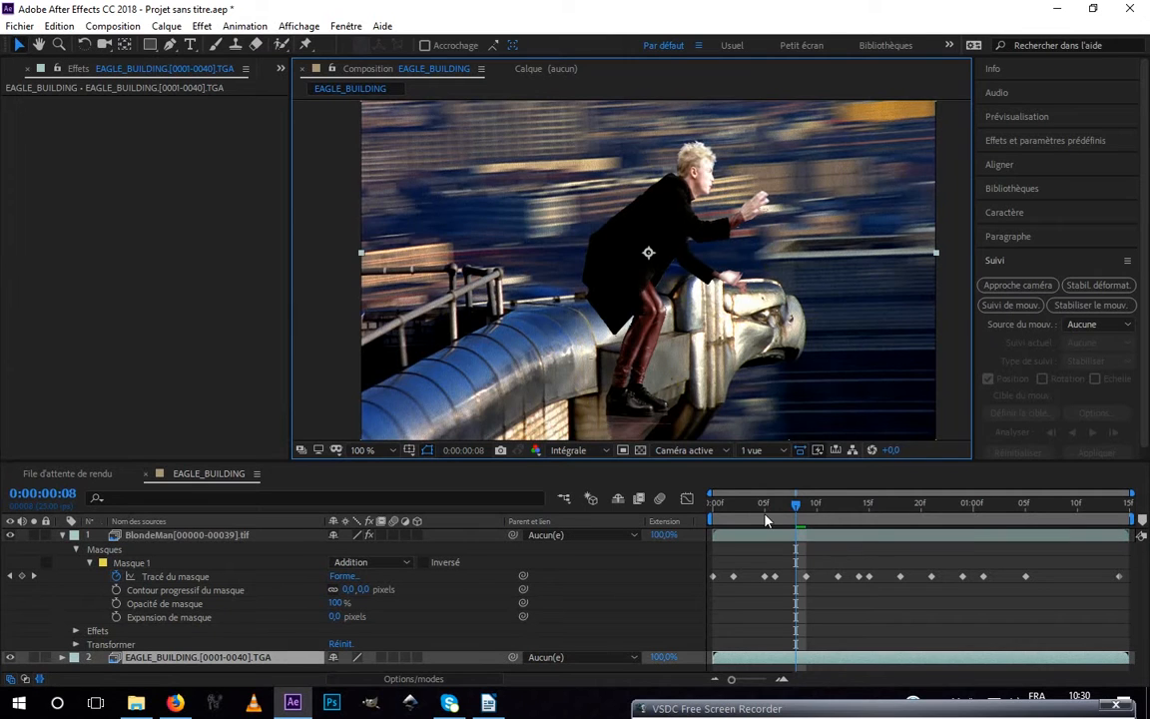
pyautogui.press('space')
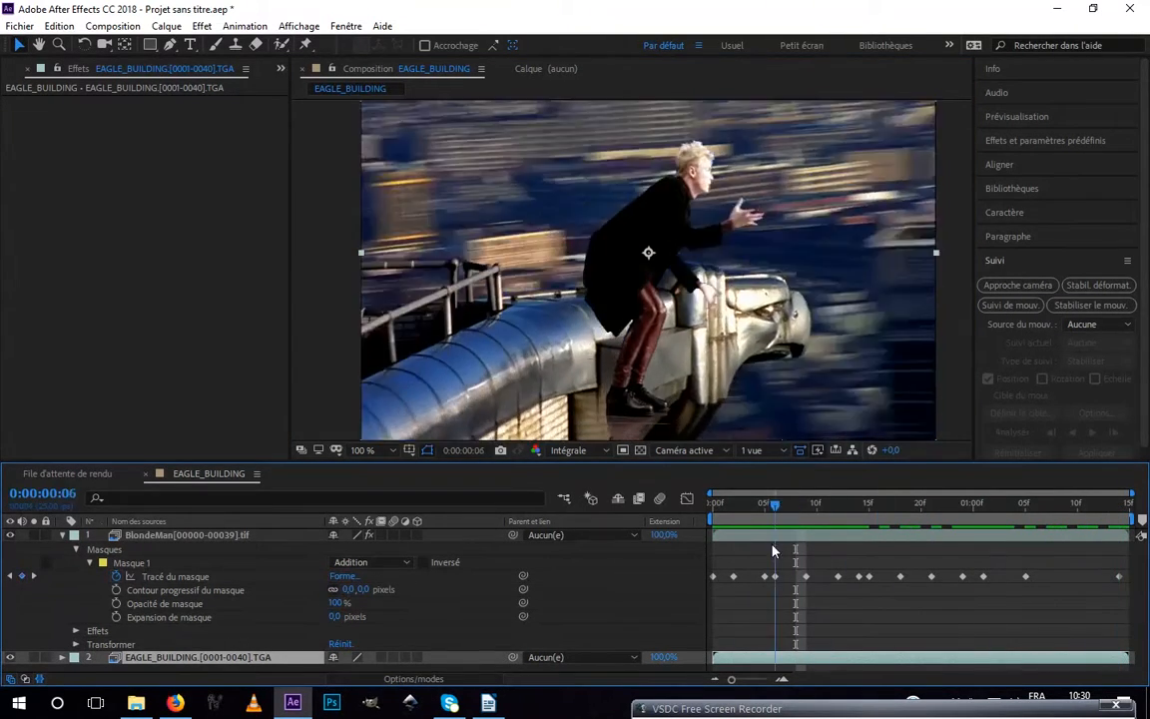
pyautogui.press('space')
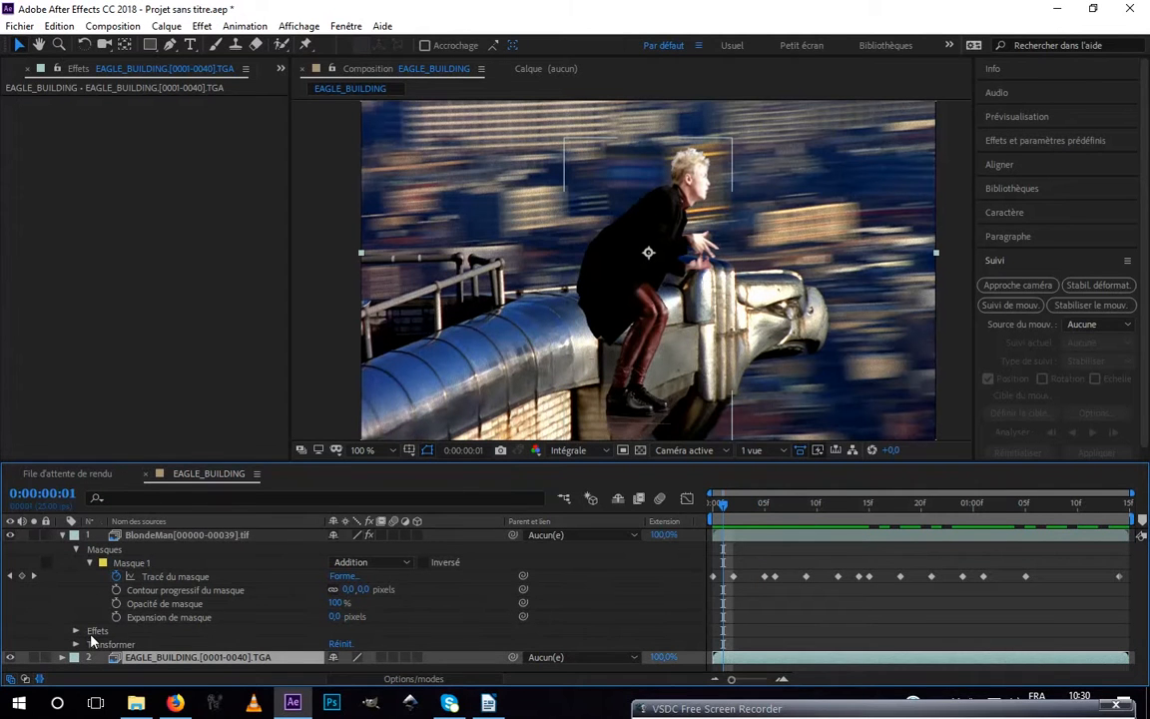
# Scale the BlondeMan layer to 42.3% and place it at 517, 180 so the man stands on the eagle's head
pyautogui.click(76, 645)
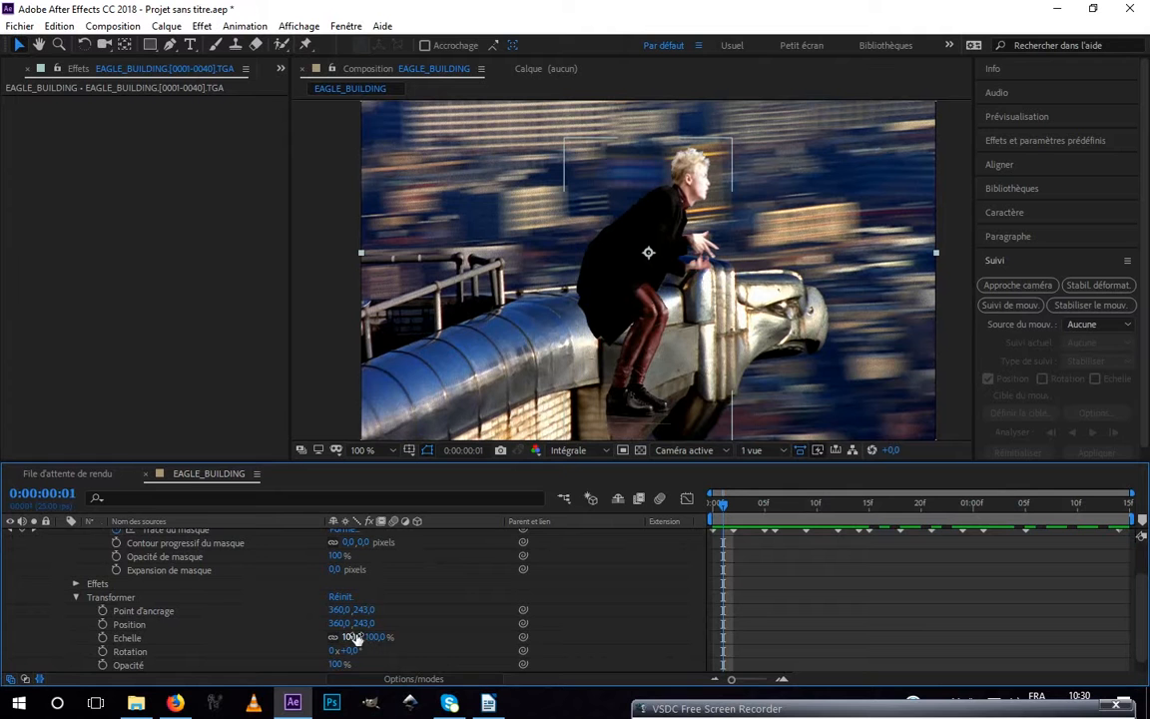
pyautogui.moveTo(355, 636); pyautogui.dragTo(320, 636)
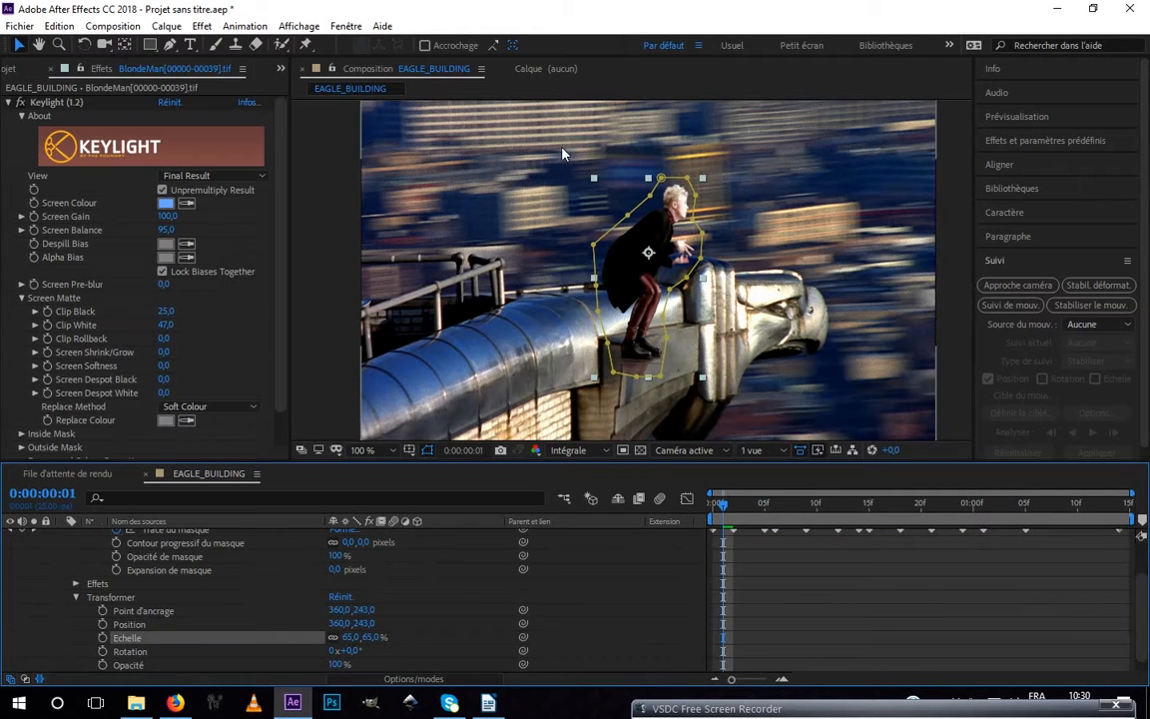
pyautogui.moveTo(595, 182)
pyautogui.mouseDown()
pyautogui.moveTo(614, 214)
pyautogui.moveTo(577, 181)
pyautogui.moveTo(505, 160)
pyautogui.moveTo(574, 164)
pyautogui.moveTo(624, 184)
pyautogui.moveTo(604, 189)
pyautogui.moveTo(553, 155)
pyautogui.moveTo(615, 194)
pyautogui.moveTo(603, 185)
pyautogui.mouseUp()
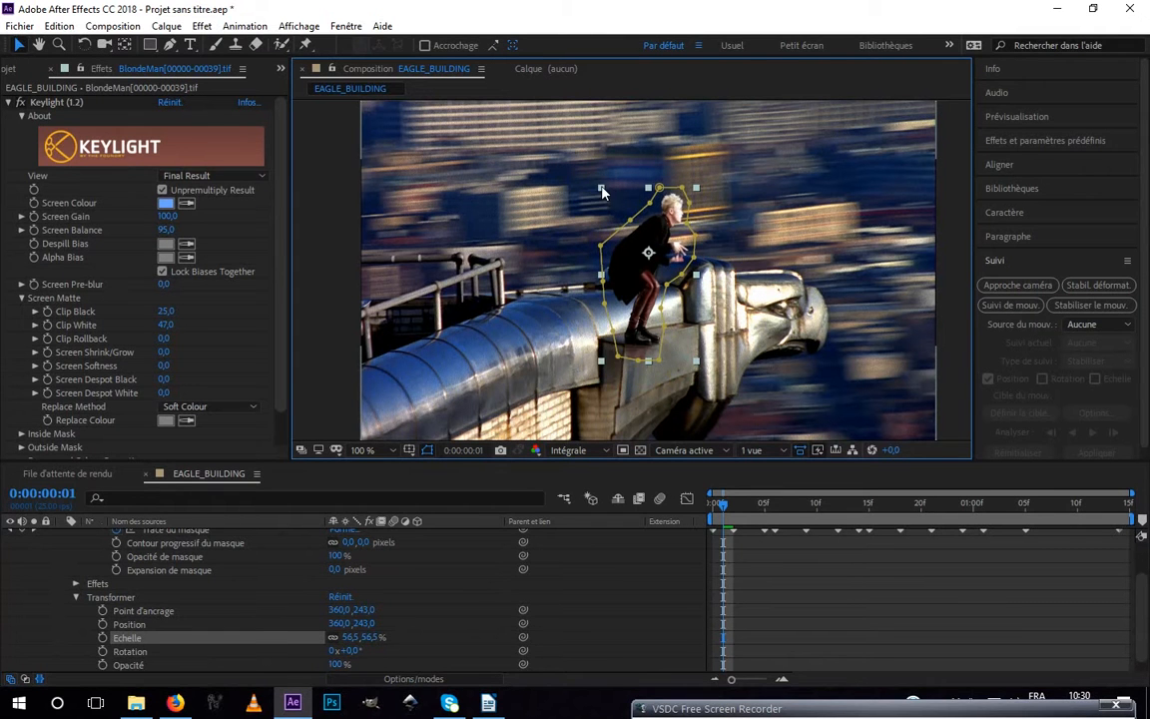
pyautogui.moveTo(648, 299); pyautogui.dragTo(763, 247)
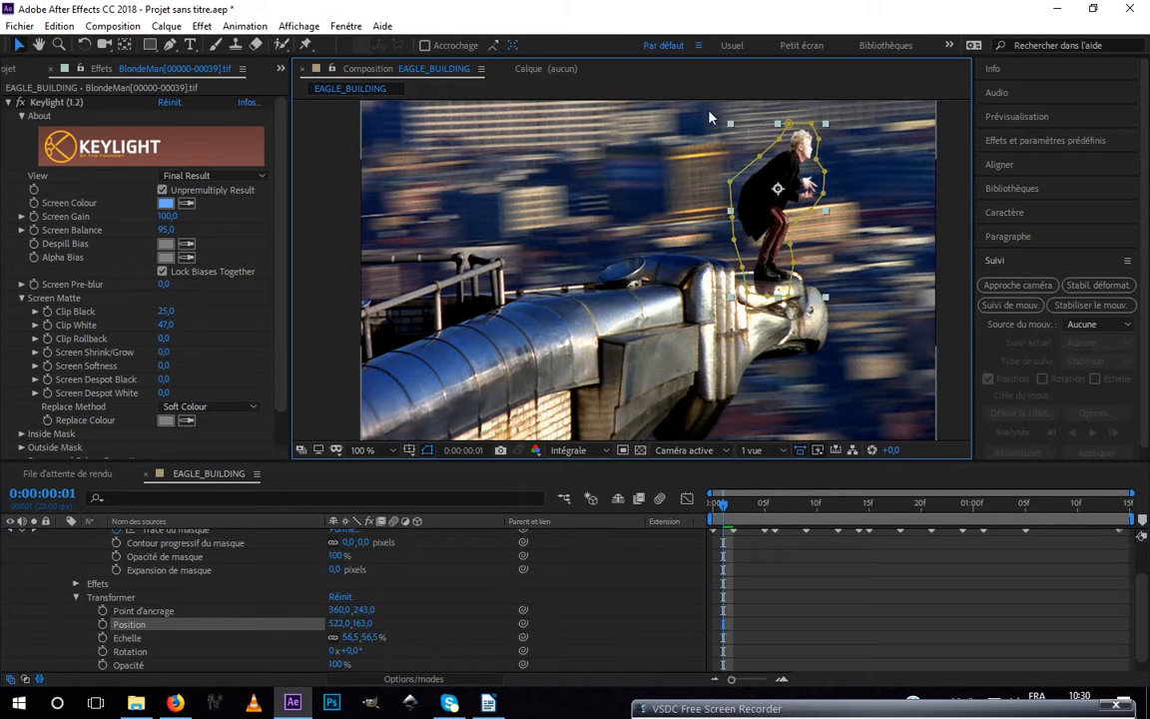
pyautogui.moveTo(729, 125); pyautogui.dragTo(741, 140)
pyautogui.moveTo(761, 207); pyautogui.dragTo(757, 218)
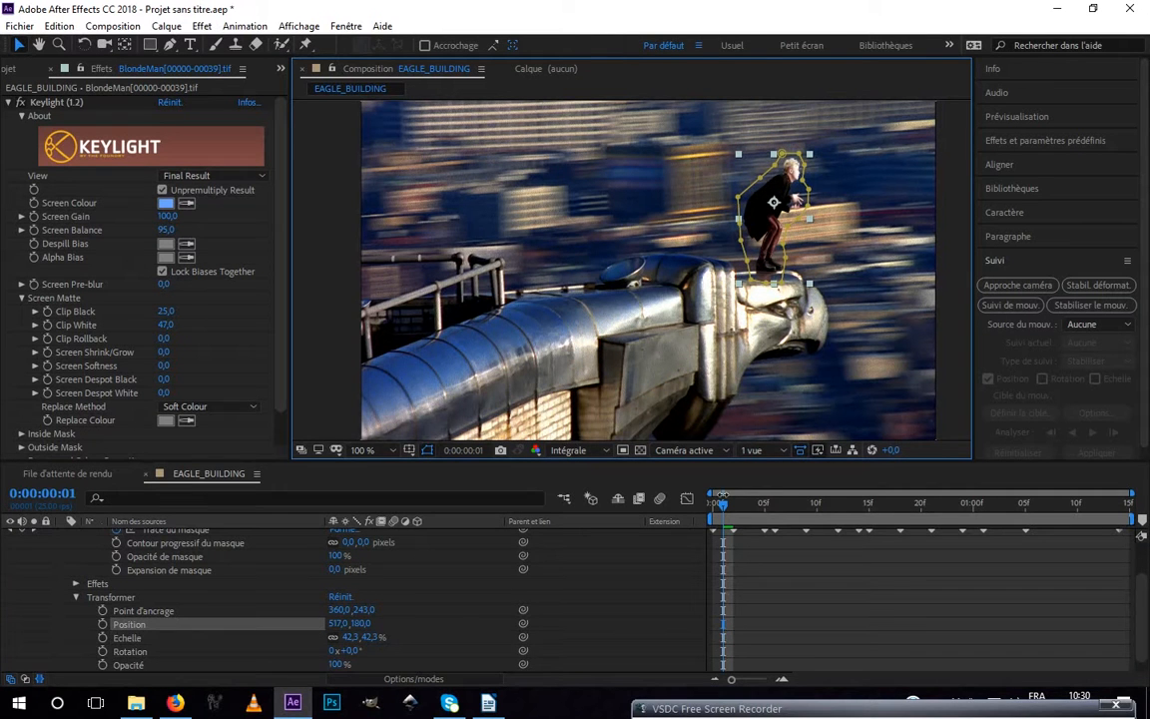
# Collapse the BlondeMan layer's properties and compare the man's placement between the first two frames, ending at 0:00:00:00
pyautogui.moveTo(723, 510); pyautogui.dragTo(623, 466)
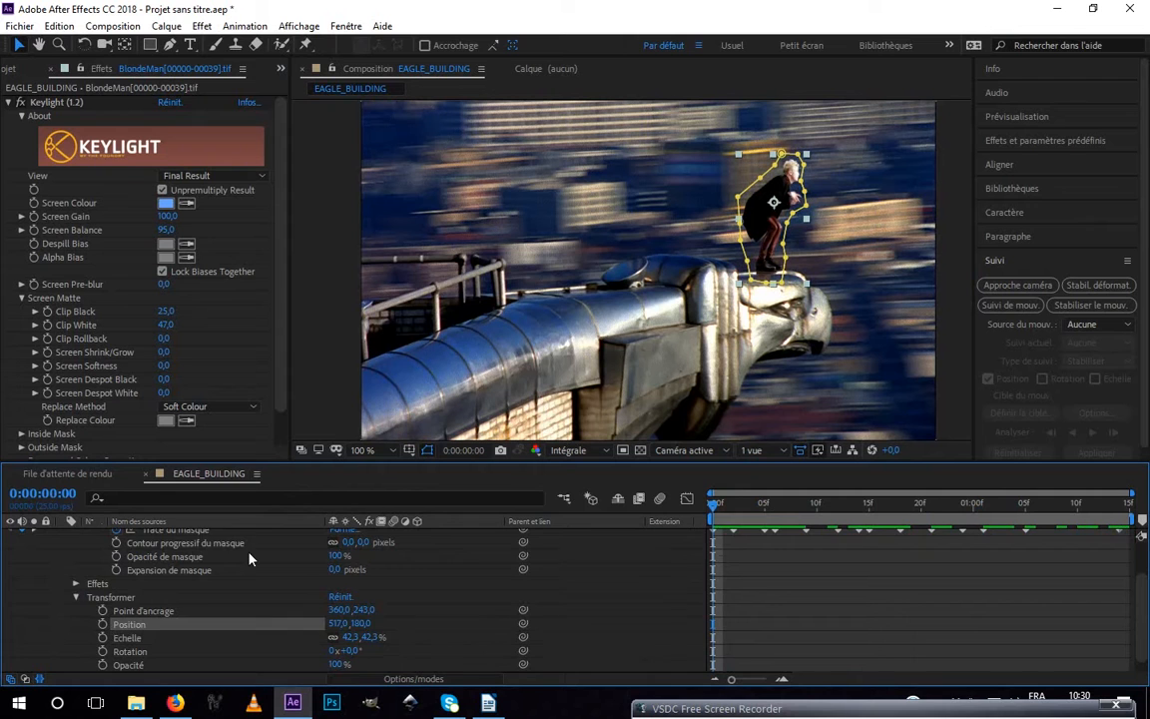
pyautogui.scroll(2, 248, 554)
pyautogui.click(66, 536)
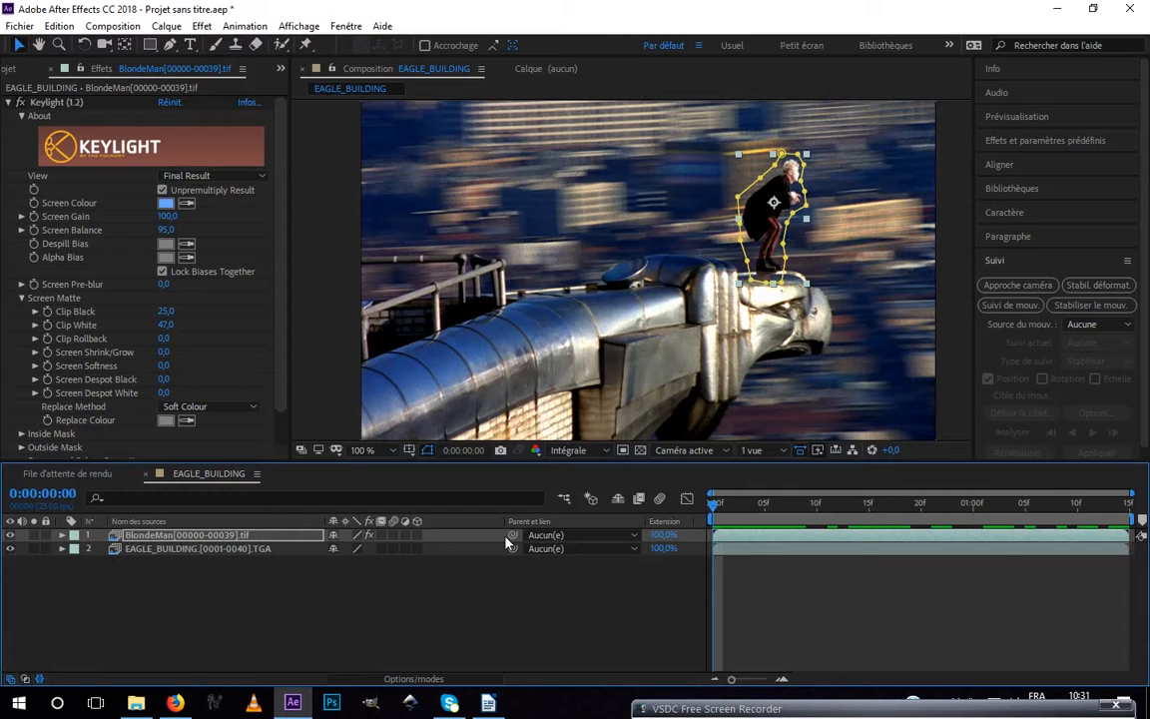
pyautogui.moveTo(719, 508)
pyautogui.mouseDown()
pyautogui.moveTo(871, 507)
pyautogui.moveTo(725, 512)
pyautogui.mouseUp()
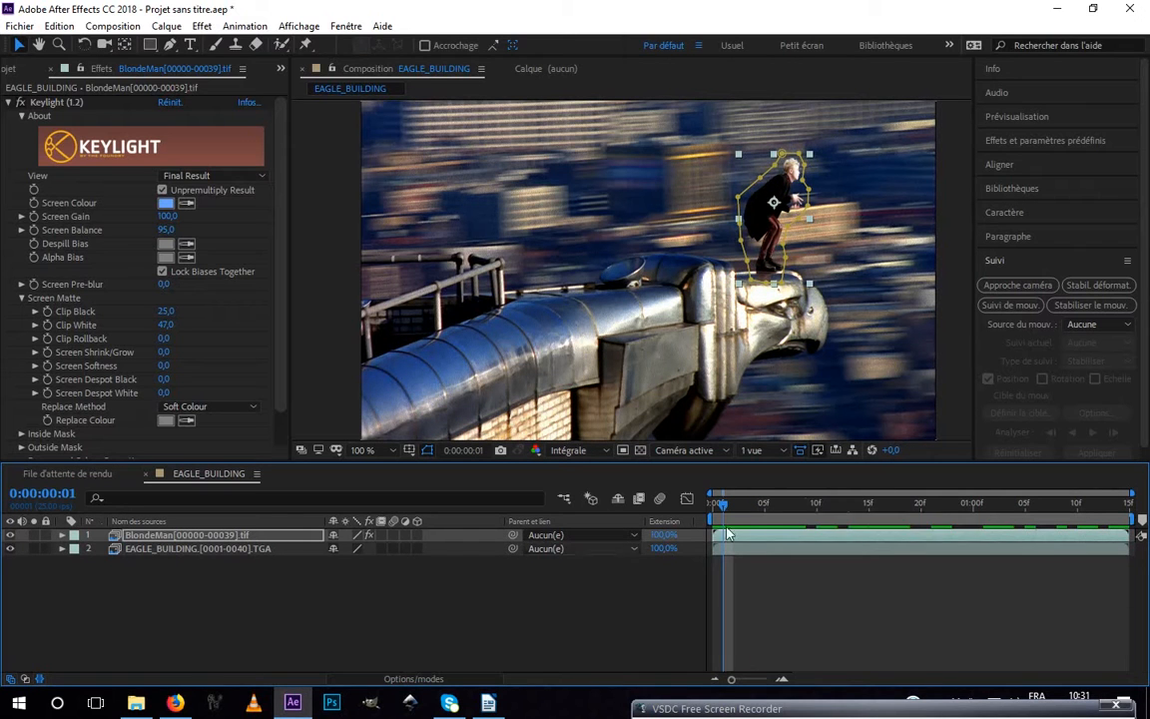
pyautogui.click(710, 507)
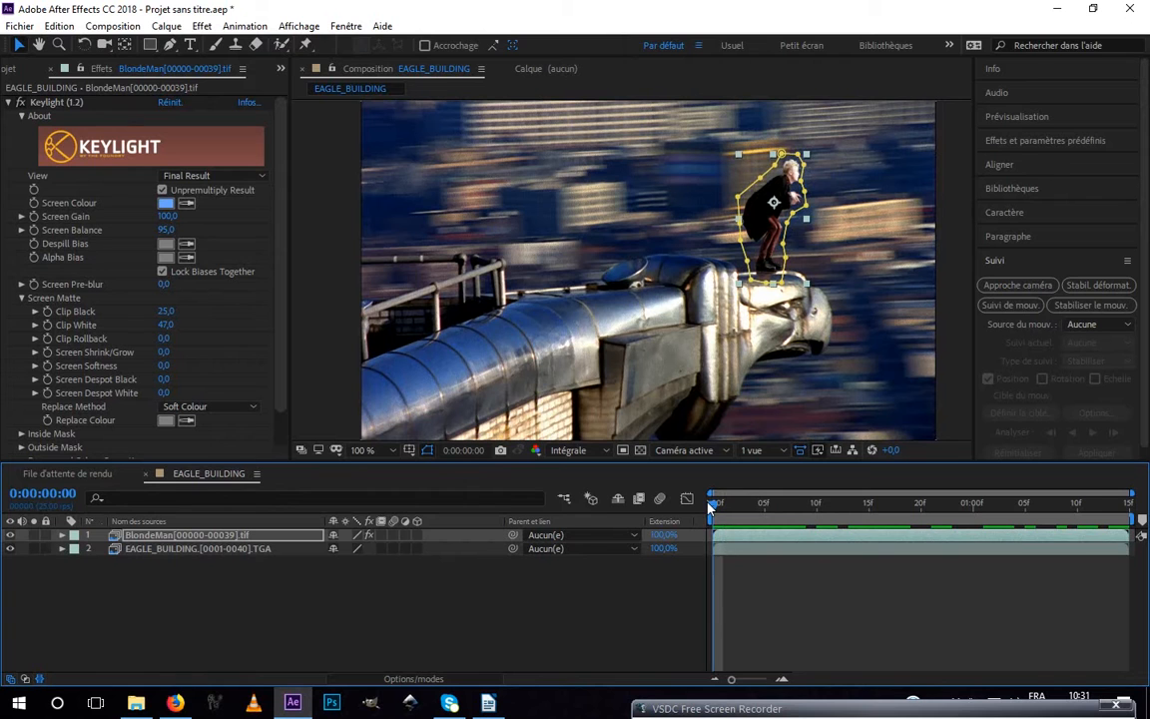
# Create a motion track (Suivi de mouvement) on the EAGLE_BUILDING footage layer
pyautogui.click(222, 597)
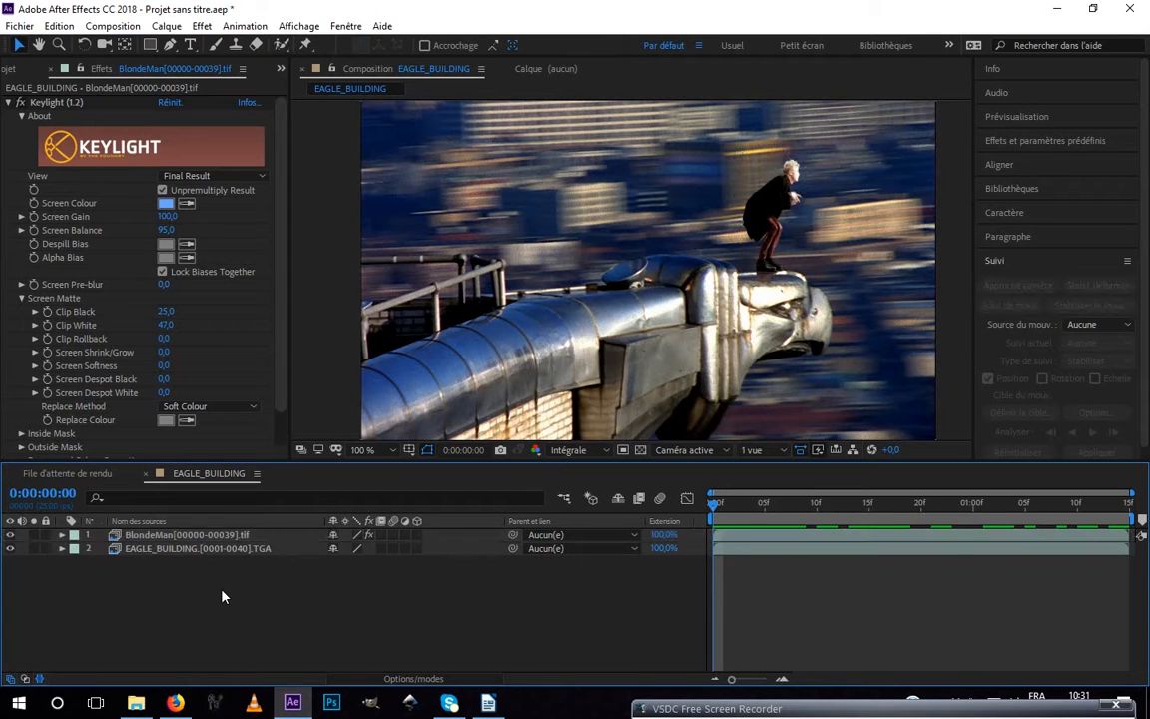
pyautogui.click(159, 555)
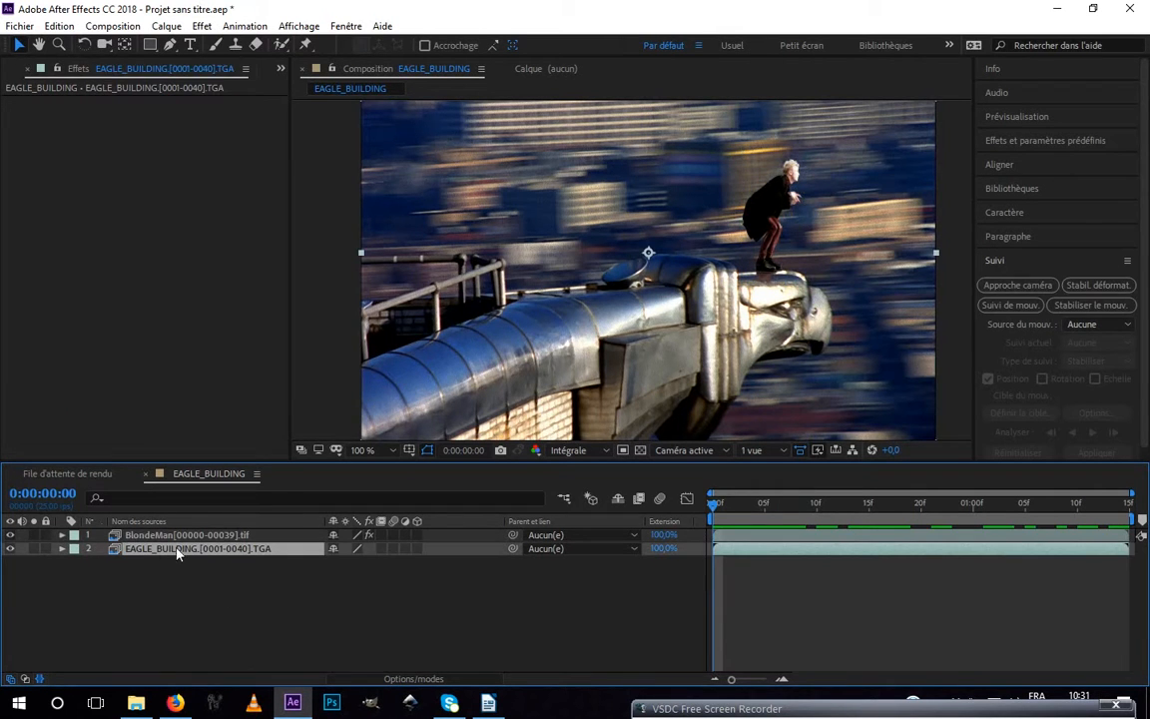
pyautogui.rightClick(156, 557)
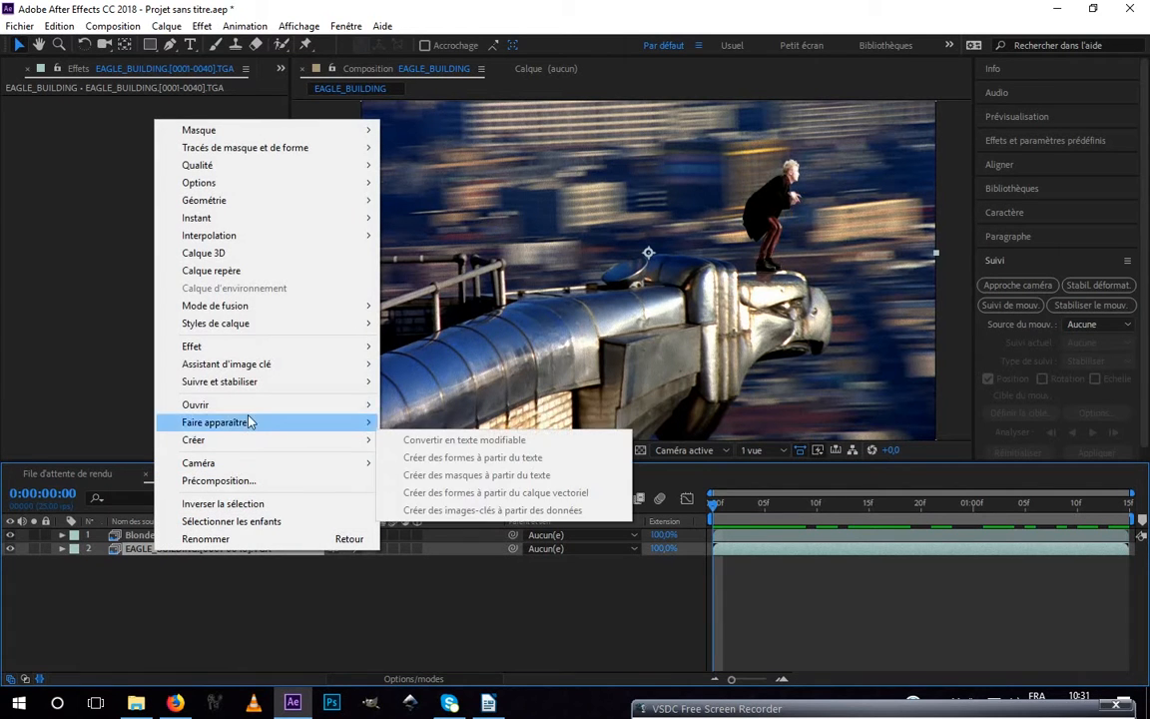
pyautogui.moveTo(254, 386)
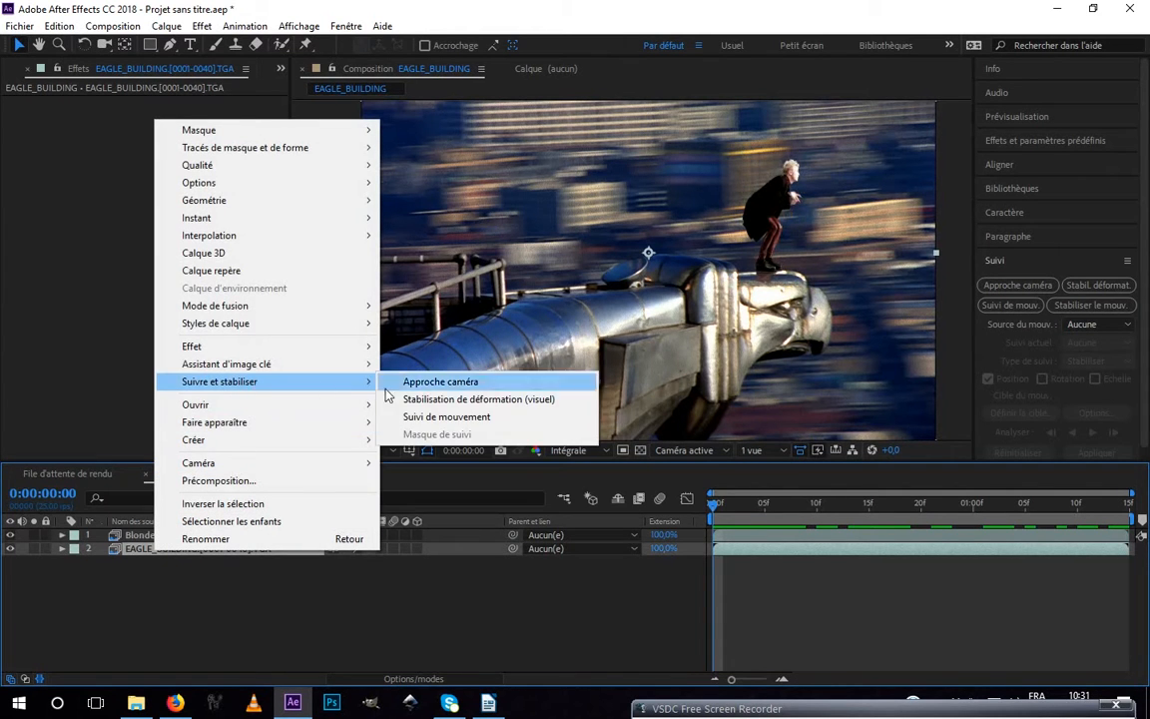
pyautogui.click(433, 419)
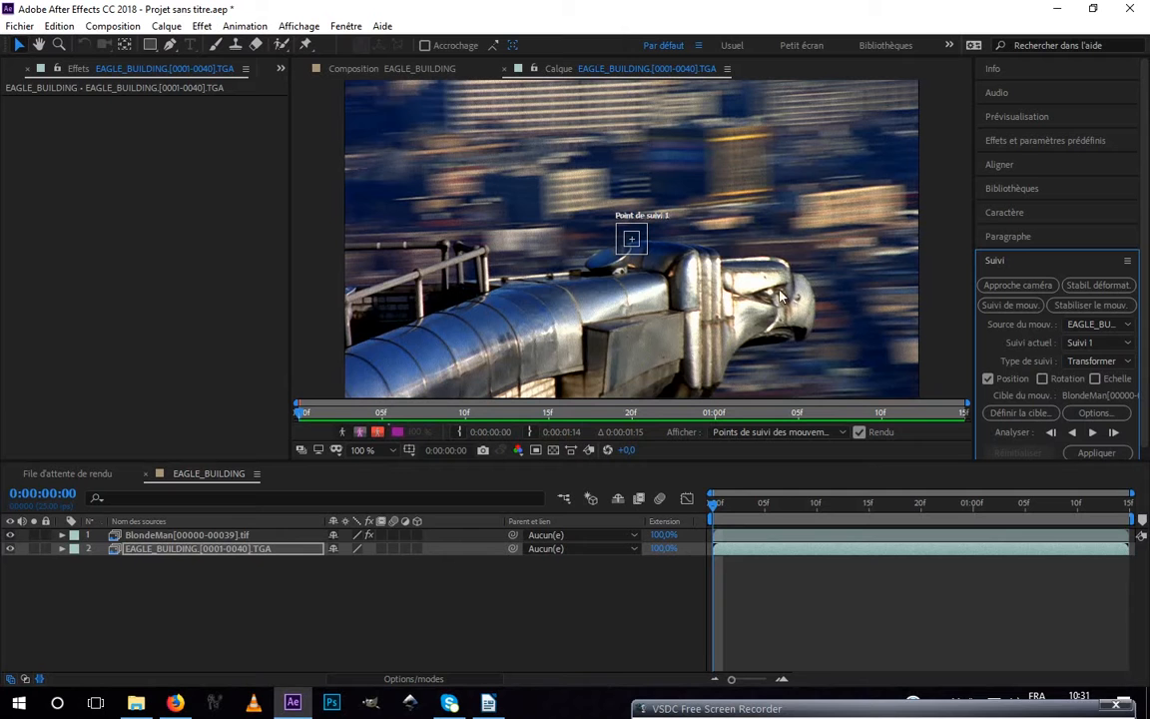
# Place Point de suivi 1 on the eagle's eye and analyze the motion forward through the whole clip
pyautogui.press('.')
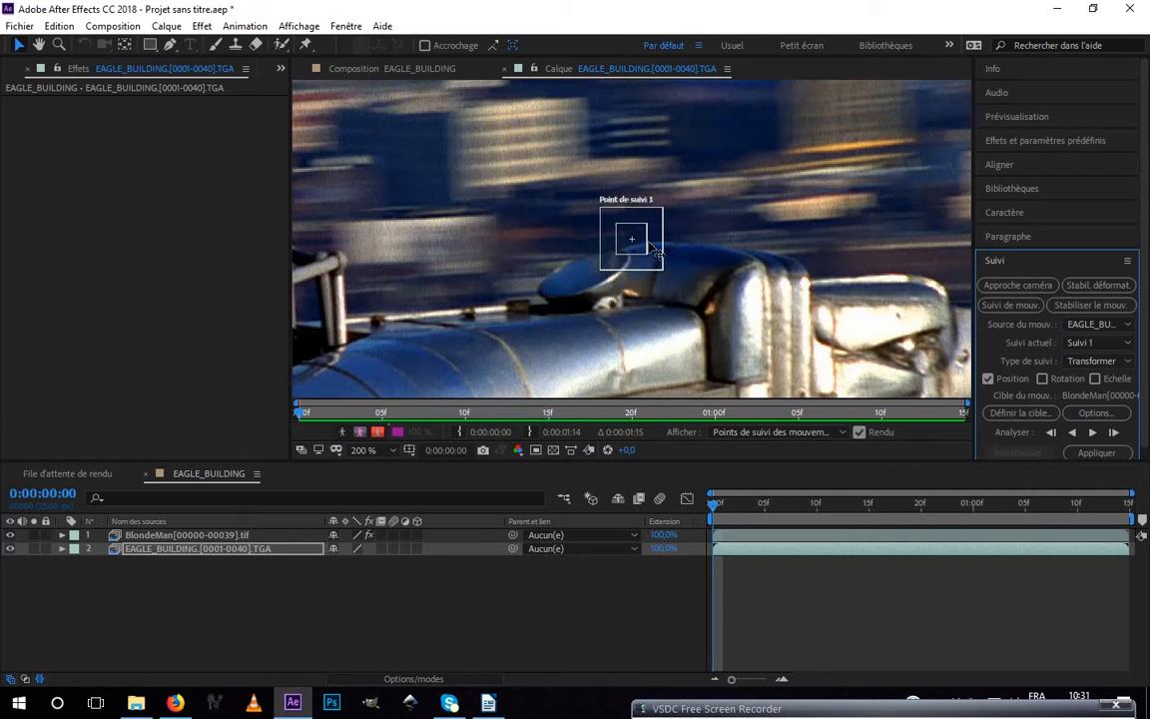
pyautogui.moveTo(649, 248); pyautogui.dragTo(909, 352)
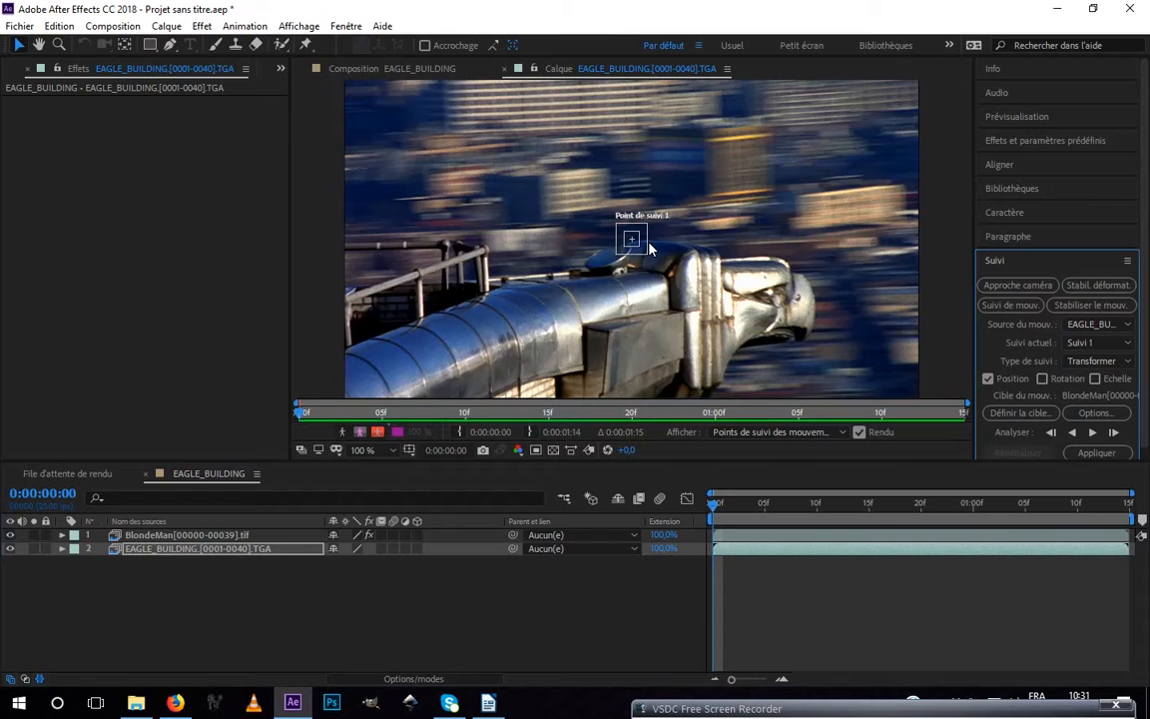
pyautogui.scroll(1, 649, 247)
pyautogui.moveTo(624, 250); pyautogui.dragTo(905, 363)
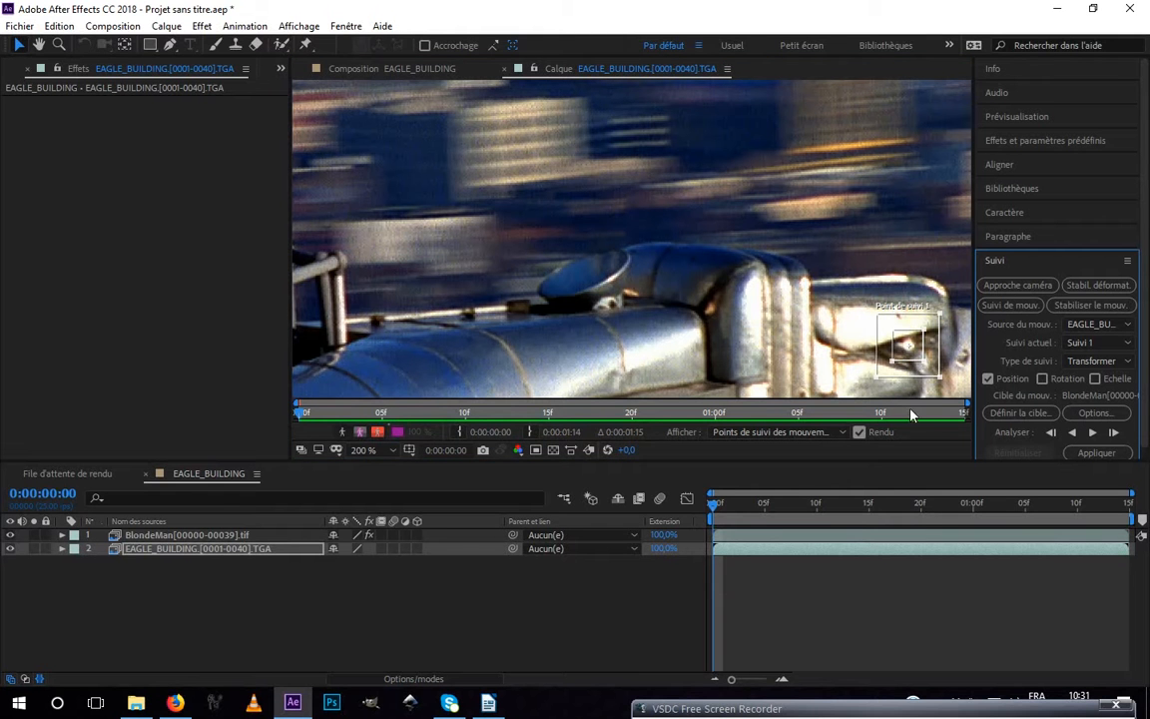
pyautogui.click(1094, 431)
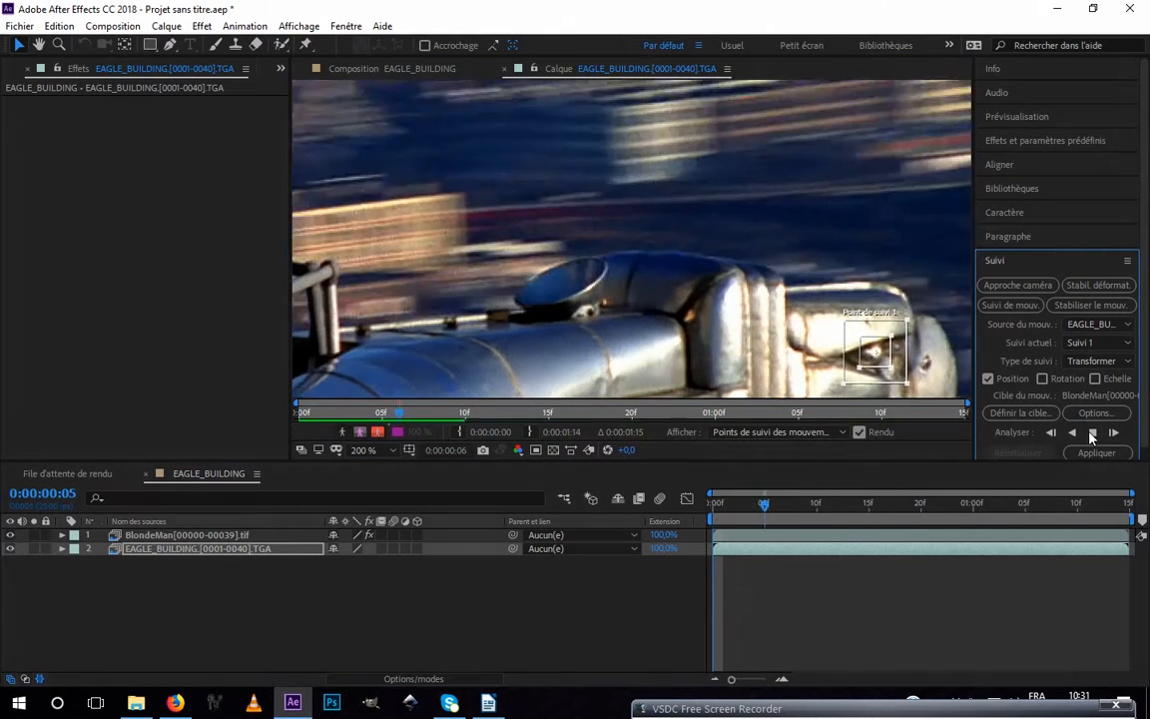
pyautogui.scroll(-1, 740, 306)
pyautogui.scroll(1, 666, 273)
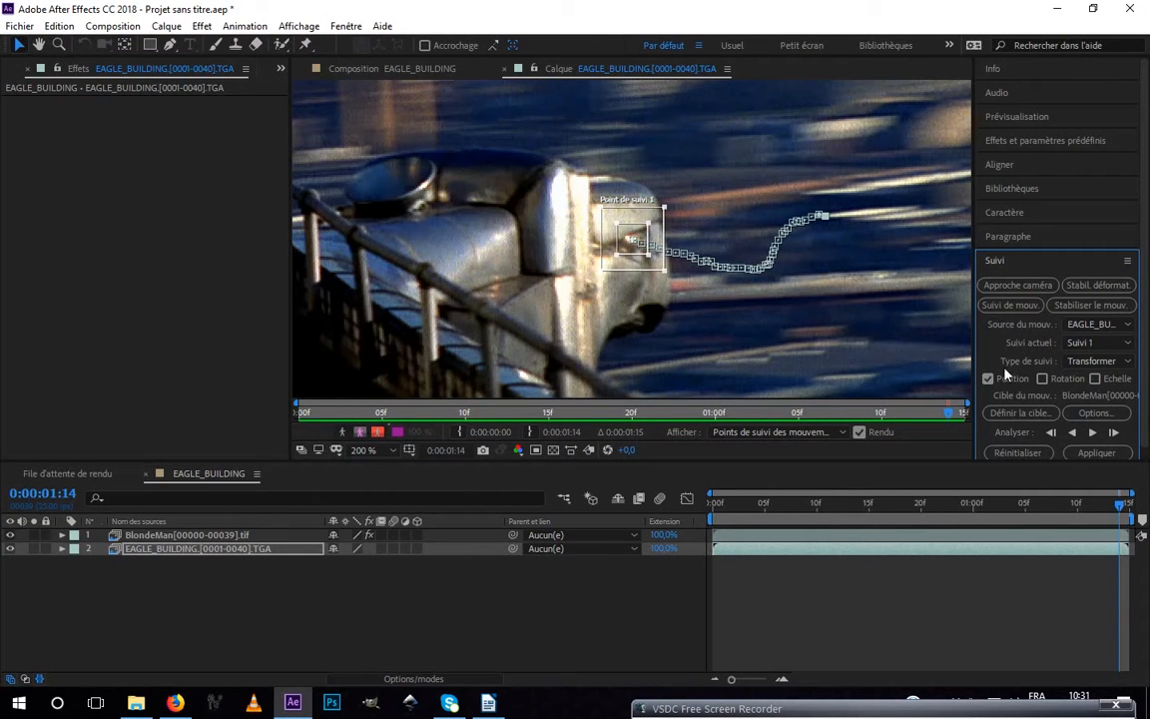
# Set the BlondeMan layer as the motion target and apply the track to it in the X et Y dimensions
pyautogui.click(1016, 415)
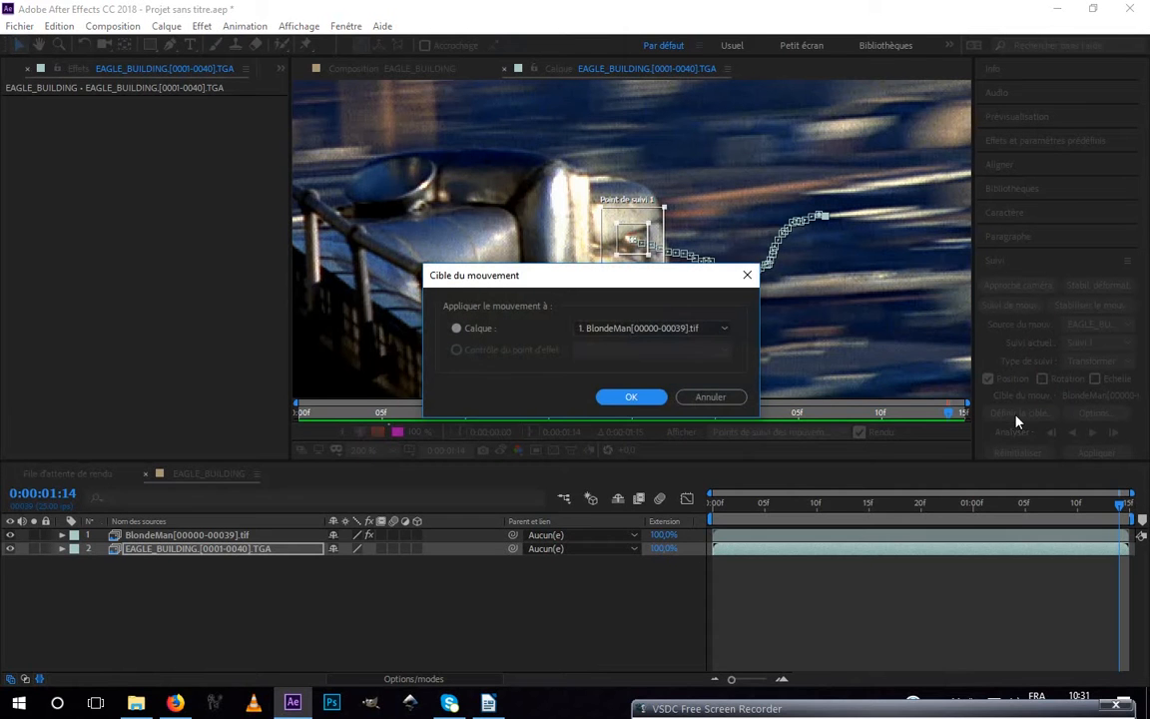
pyautogui.click(605, 329)
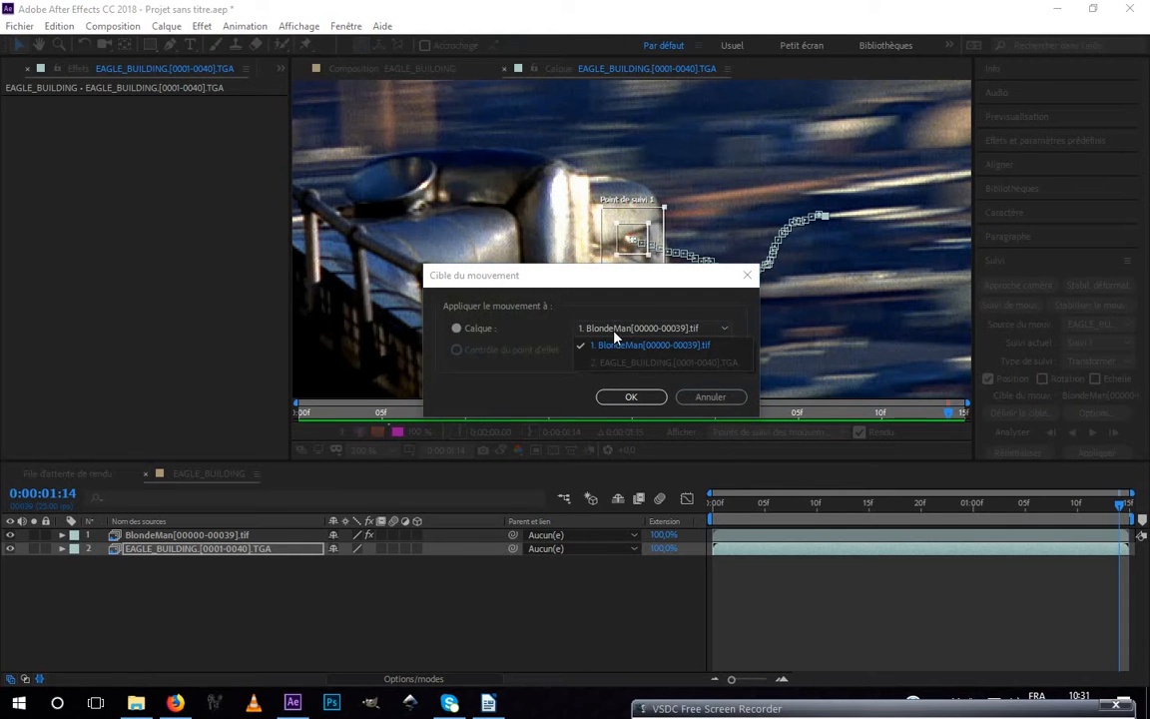
pyautogui.click(615, 335)
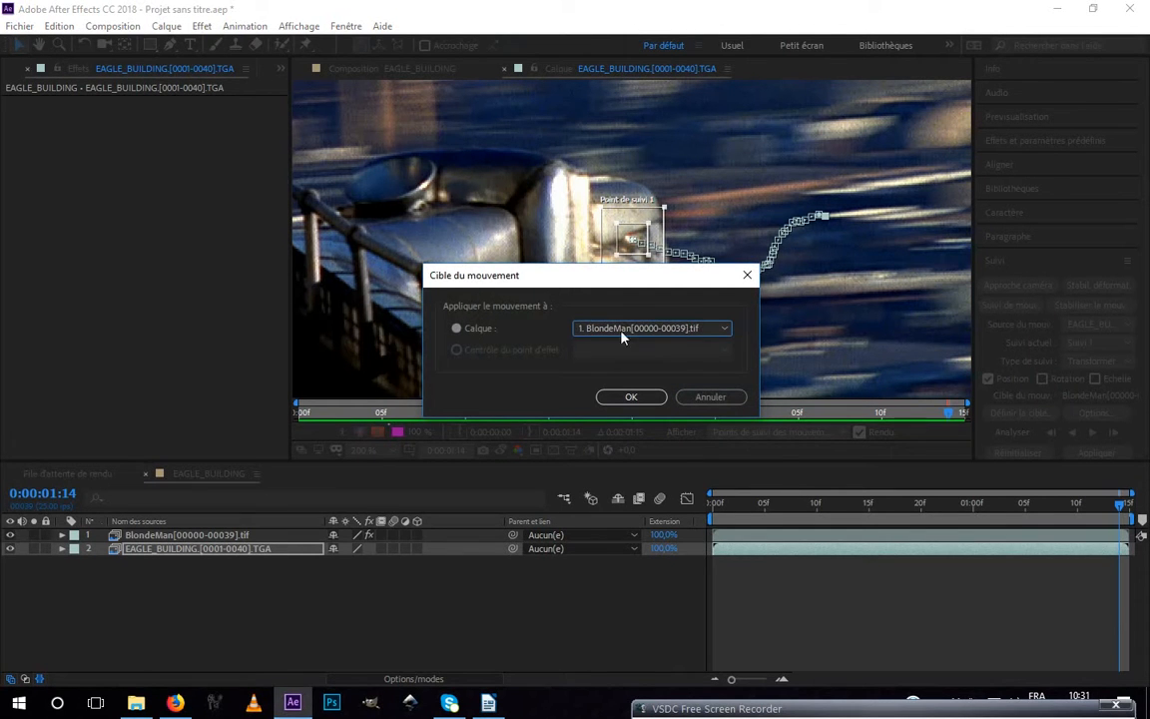
pyautogui.click(633, 398)
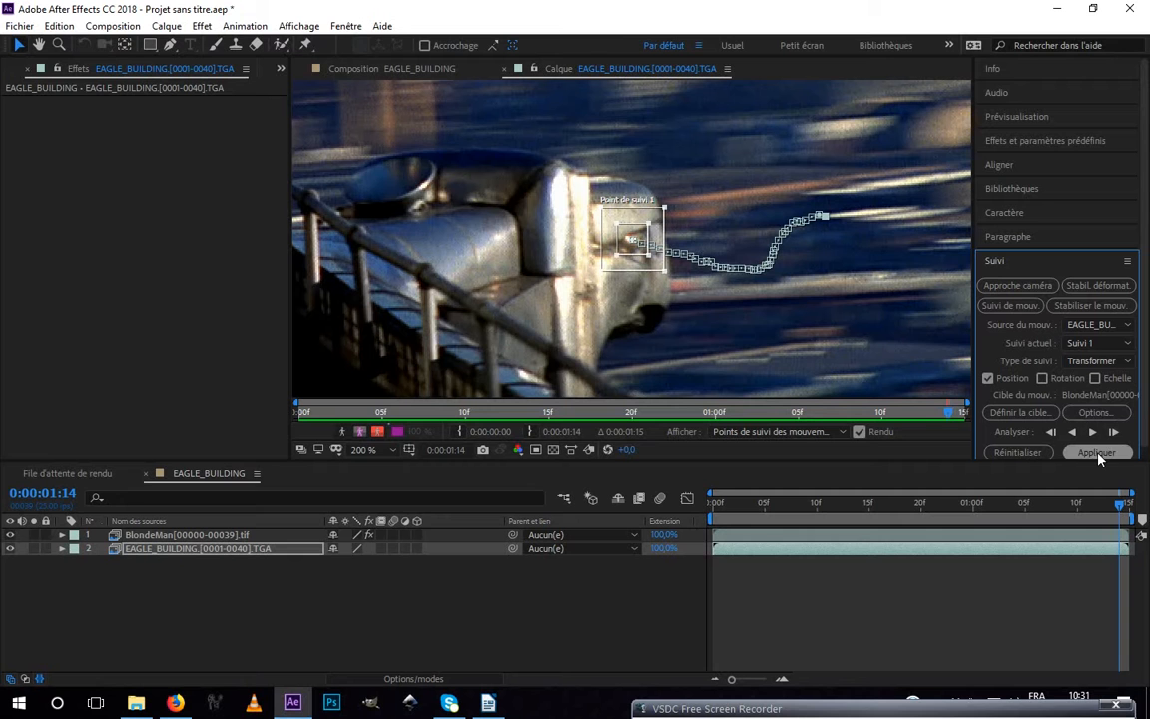
pyautogui.click(1098, 454)
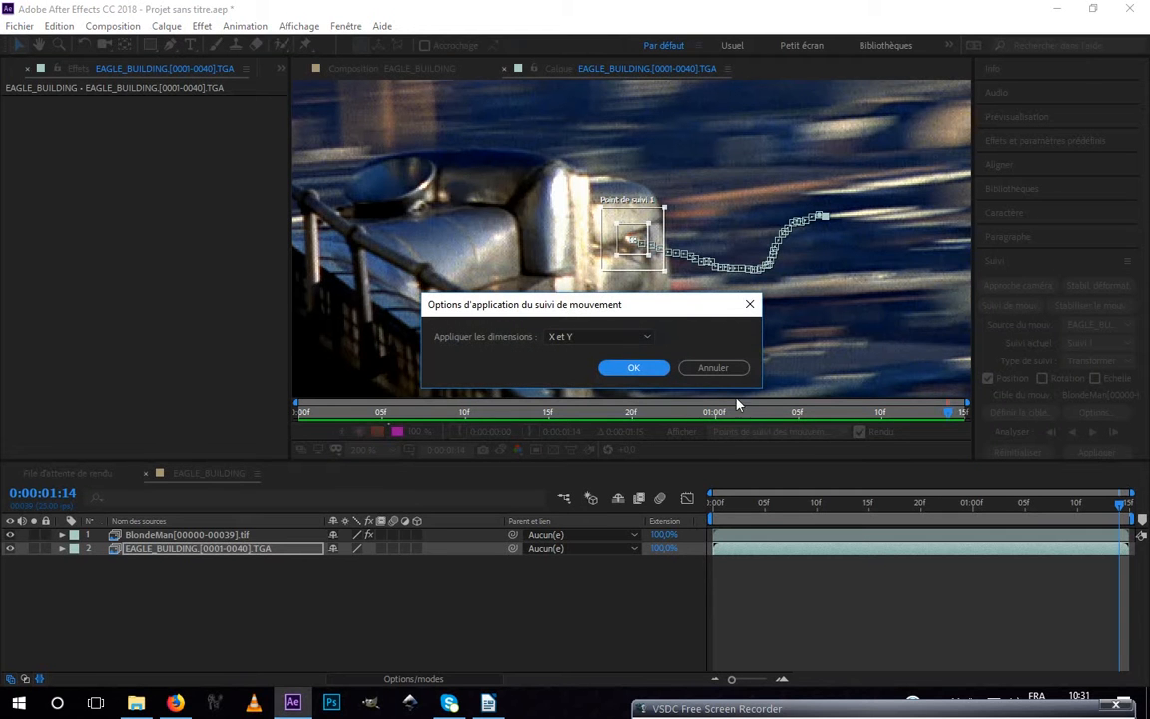
pyautogui.click(646, 370)
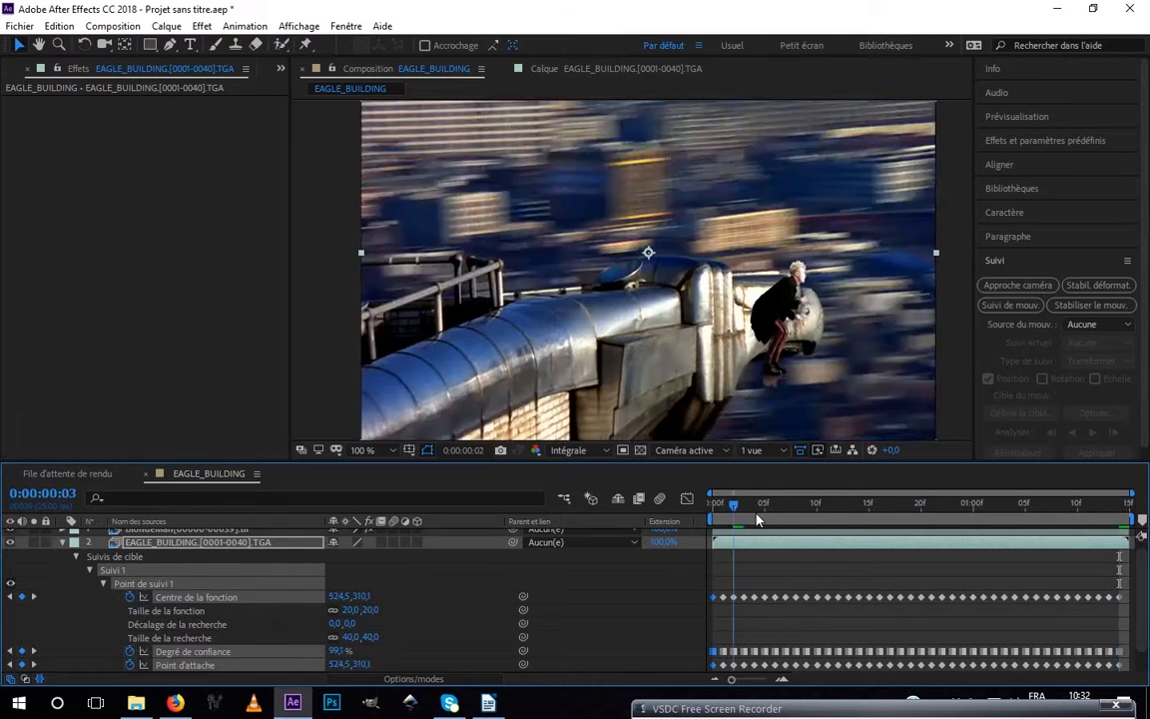
# Play back the tracked composite and try to move the BlondeMan layer up above the eagle's head at the first frame
pyautogui.press('space')
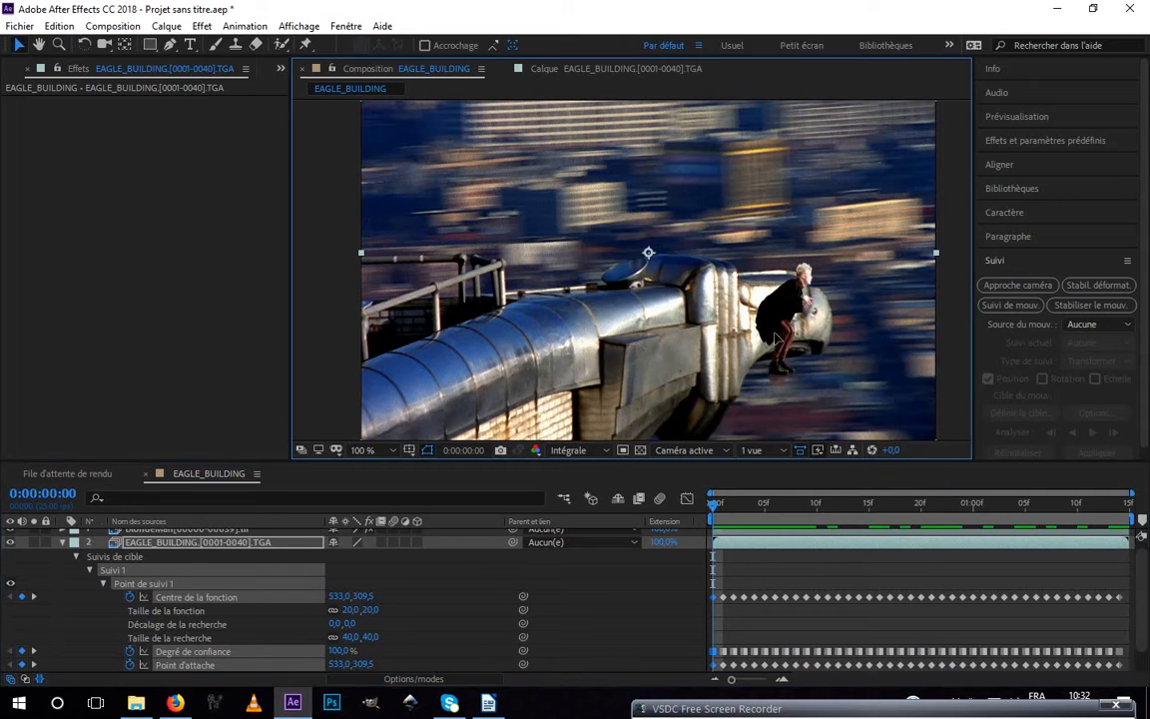
pyautogui.moveTo(775, 339); pyautogui.dragTo(786, 309)
pyautogui.hotkey('ctrl', 'z')
pyautogui.scroll(1, 190, 561)
pyautogui.click(150, 535)
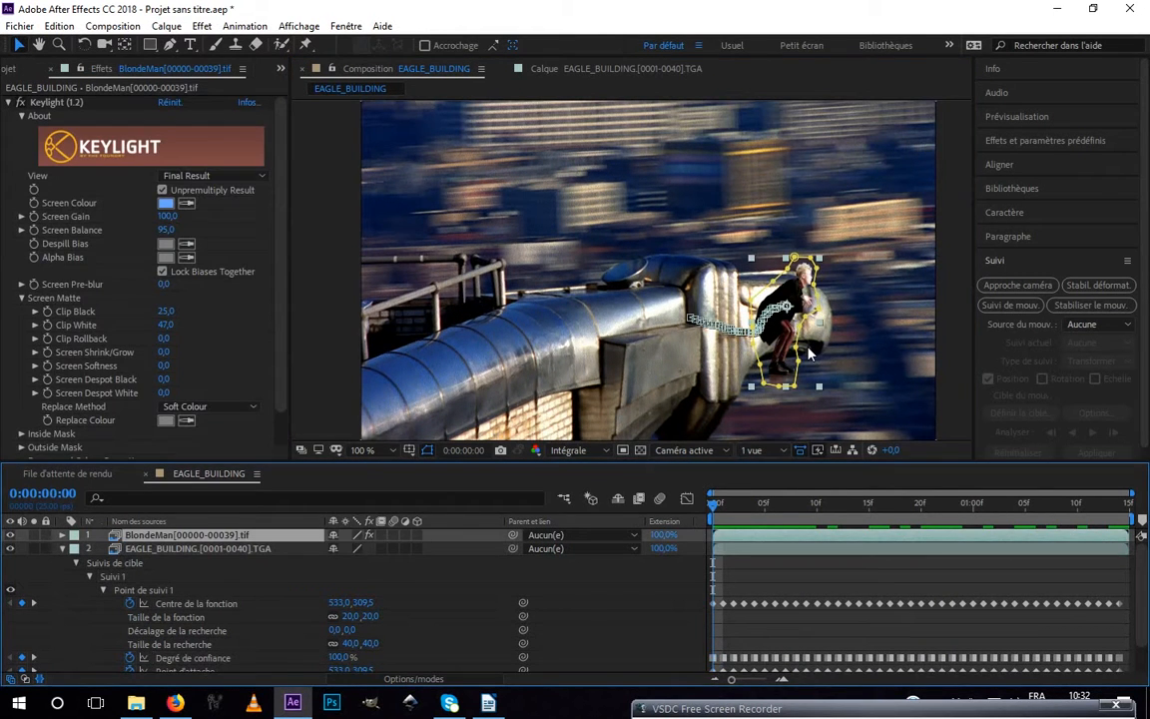
pyautogui.moveTo(780, 257); pyautogui.dragTo(750, 215)
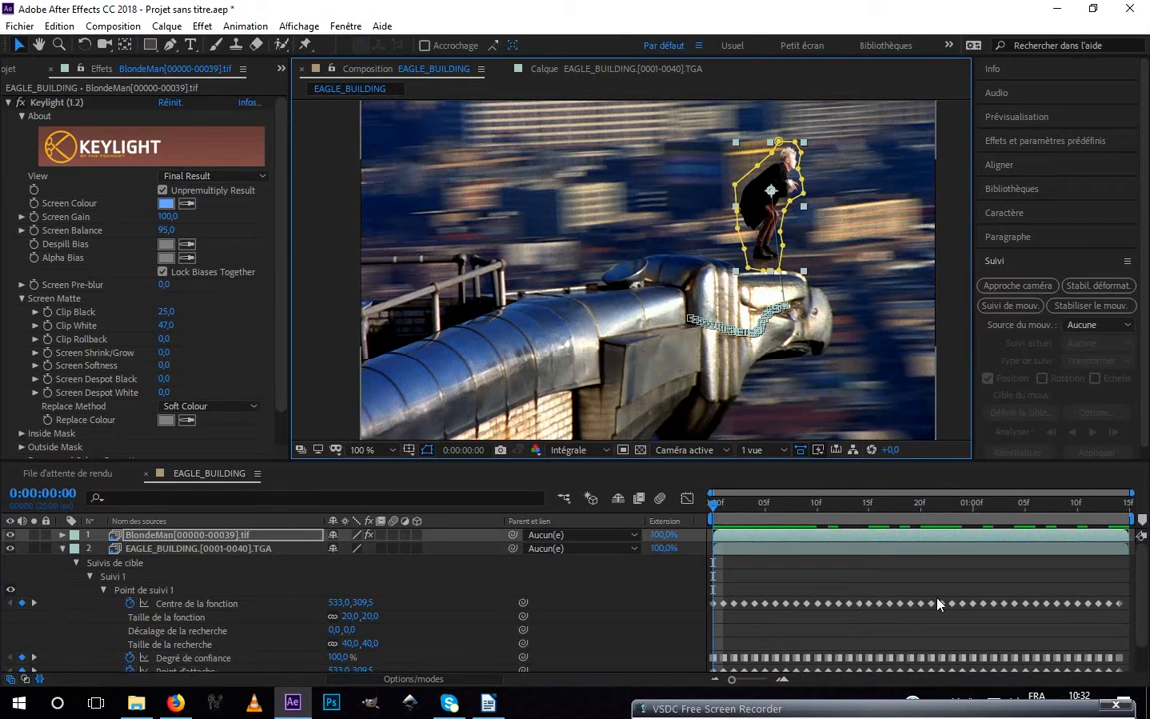
pyautogui.moveTo(716, 508)
pyautogui.mouseDown()
pyautogui.moveTo(862, 534)
pyautogui.moveTo(700, 513)
pyautogui.mouseUp()
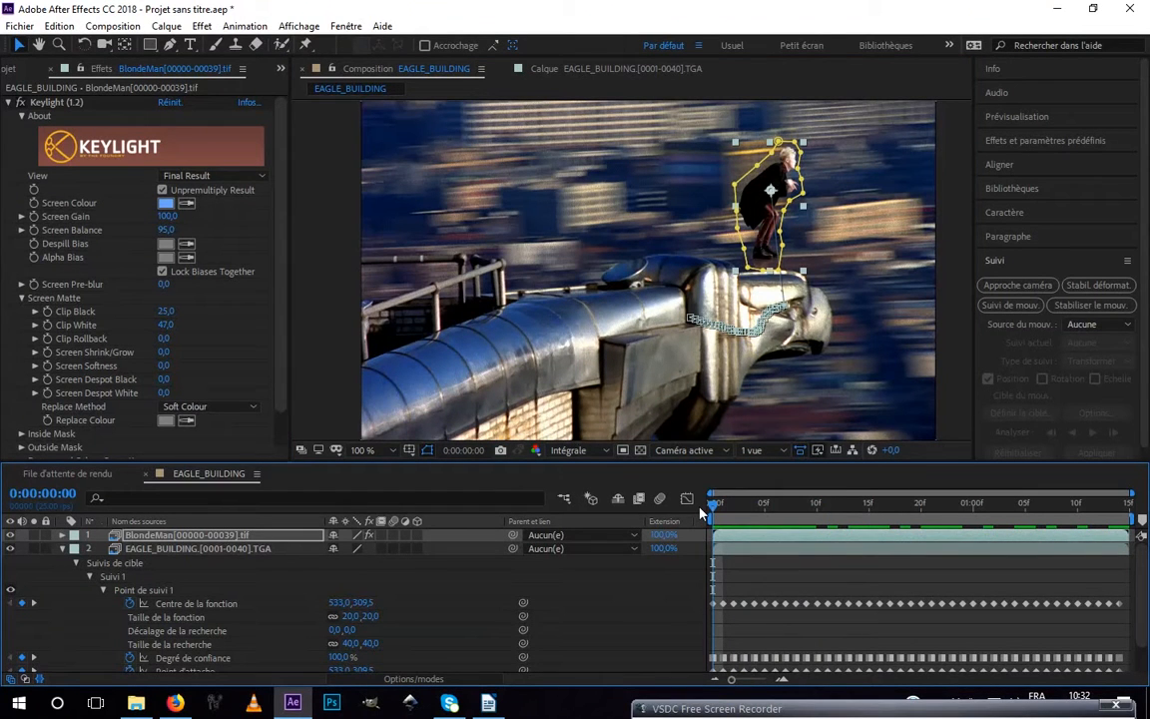
# Delete Point de suivi 1 from the EAGLE_BUILDING layer and create a new motion track on that layer
pyautogui.click(154, 590)
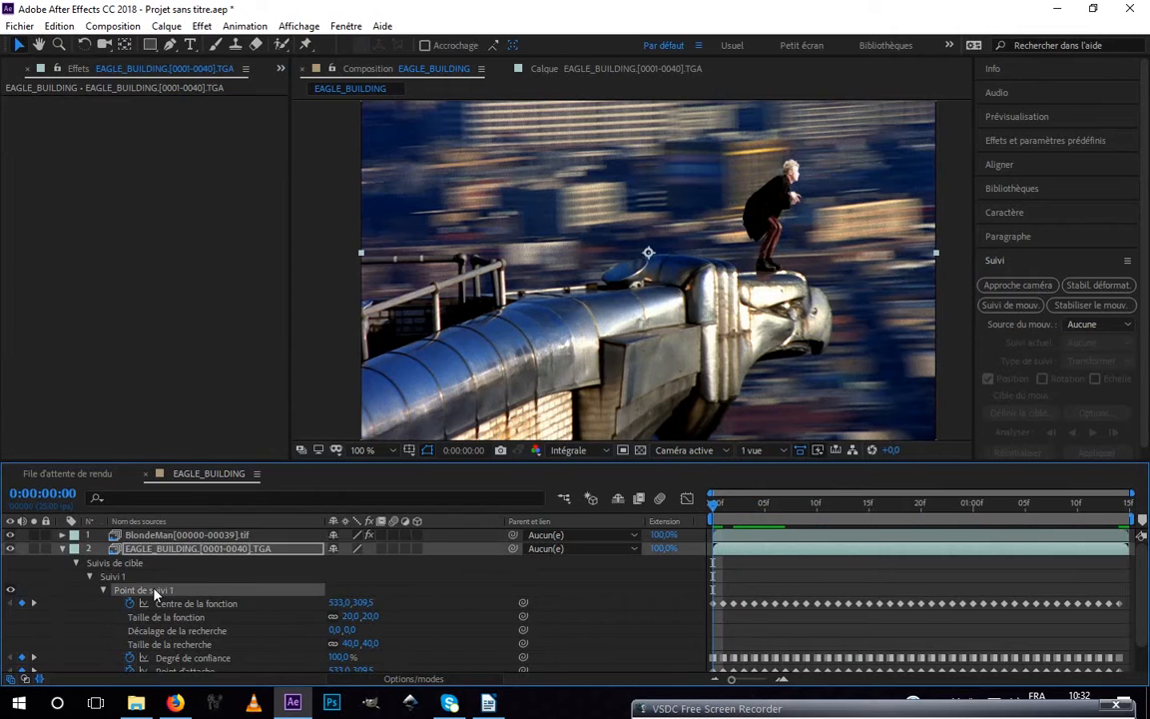
pyautogui.press('Delete')
pyautogui.rightClick(160, 555)
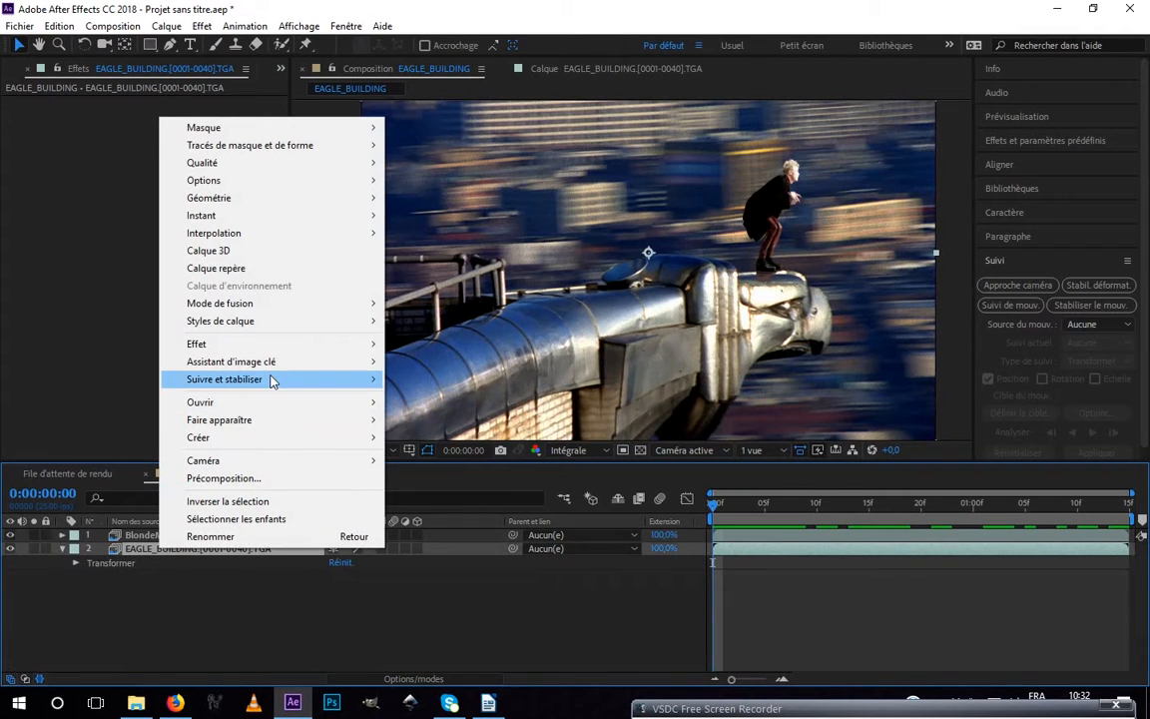
pyautogui.moveTo(275, 379)
pyautogui.click(454, 411)
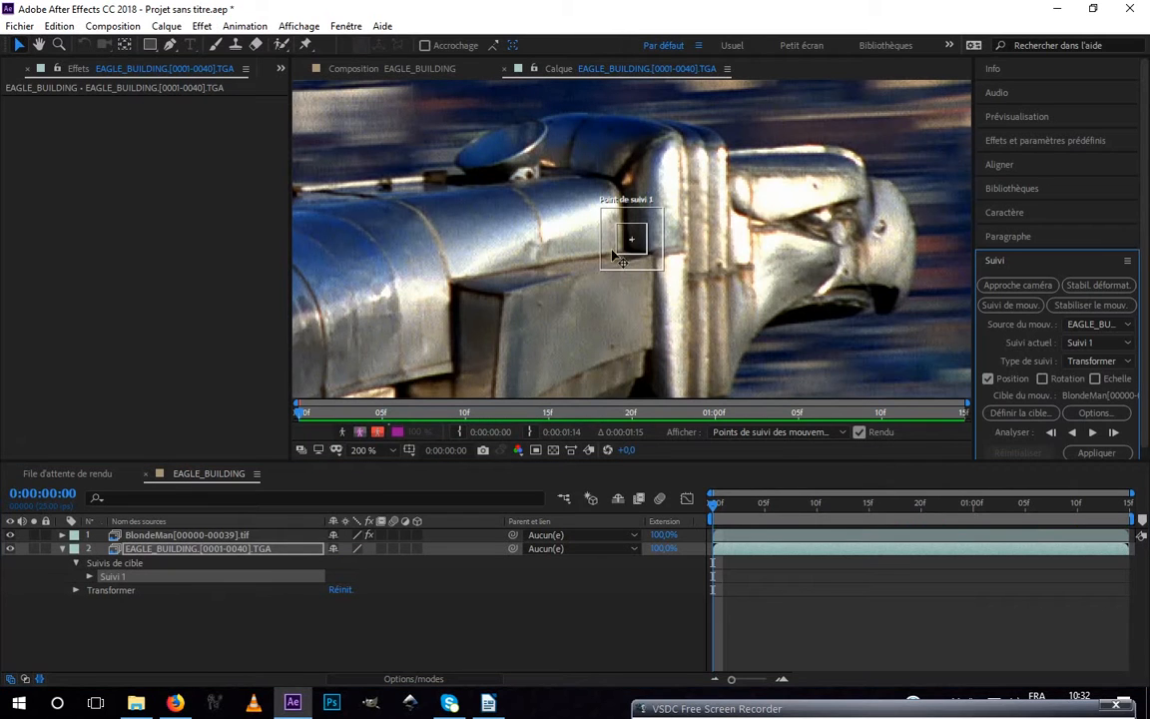
# Position the new track point on the eagle's eye, analyze forward to the clip's end, and collapse the EAGLE_BUILDING properties
pyautogui.moveTo(630, 238); pyautogui.dragTo(836, 236)
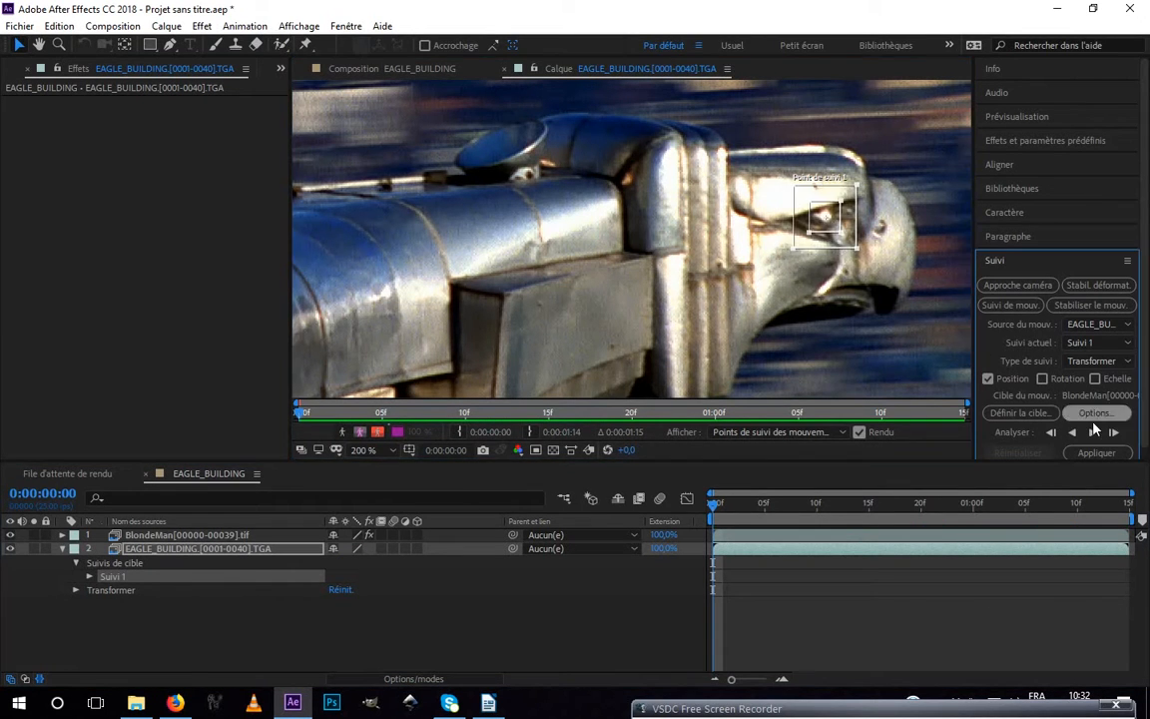
pyautogui.click(1093, 433)
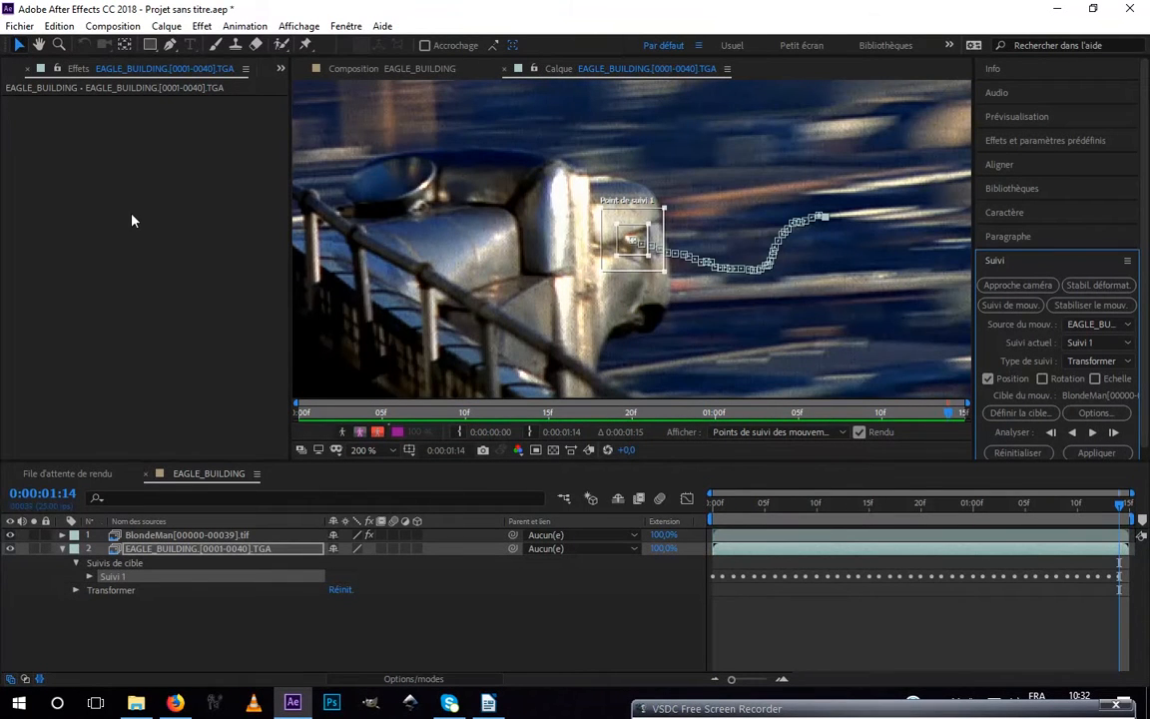
pyautogui.click(62, 550)
# Create a null object (Objet nul) and move it to the top of the layer stack, above BlondeMan
pyautogui.rightClick(183, 604)
pyautogui.moveTo(379, 438)
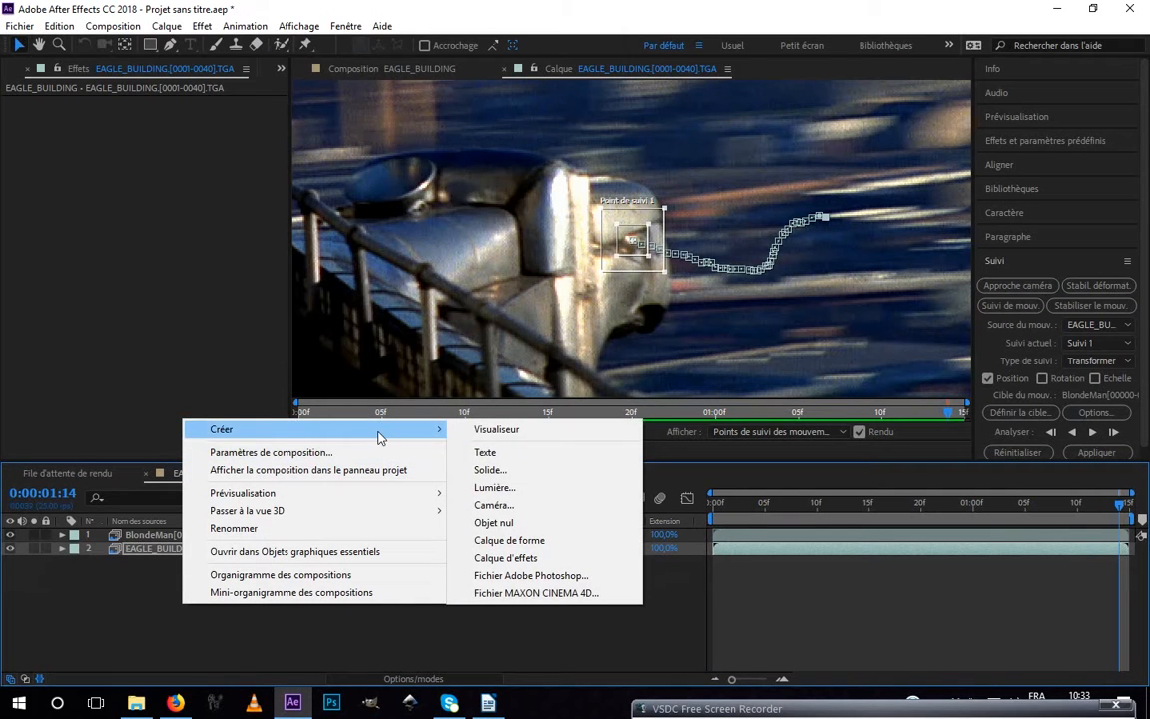
pyautogui.click(494, 523)
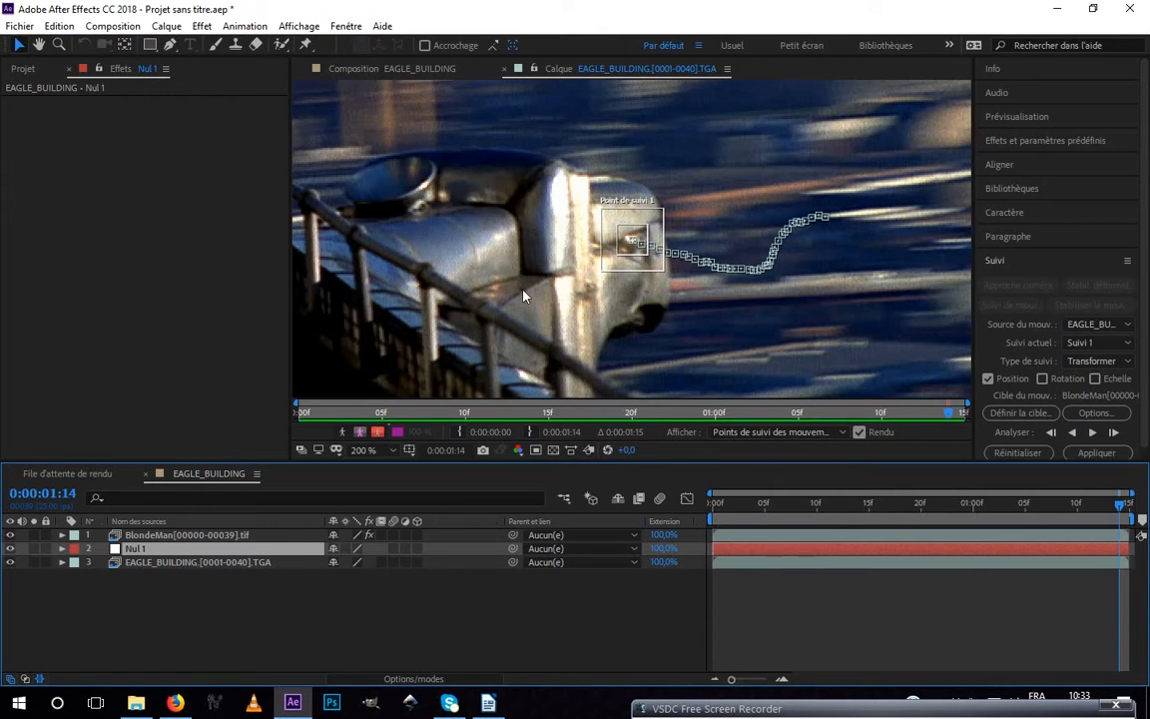
pyautogui.moveTo(145, 544); pyautogui.dragTo(149, 529)
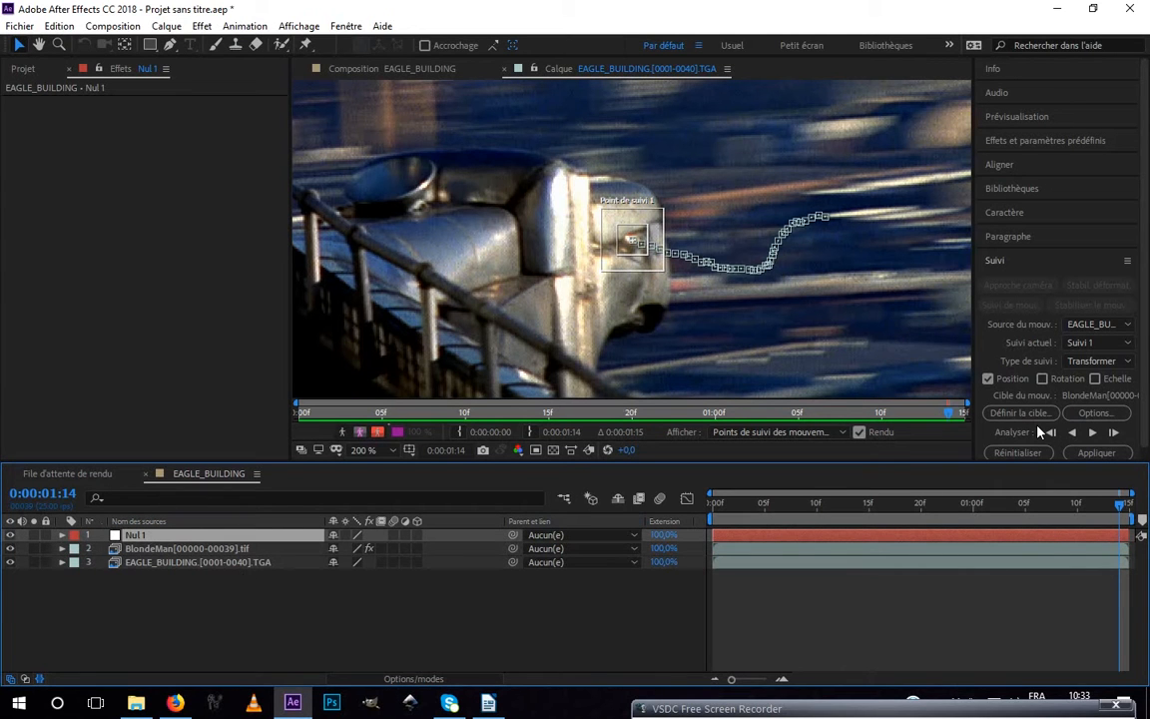
# Set Nul 1 as the motion target, apply the track in X et Y, and play back the null's motion
pyautogui.click(1003, 415)
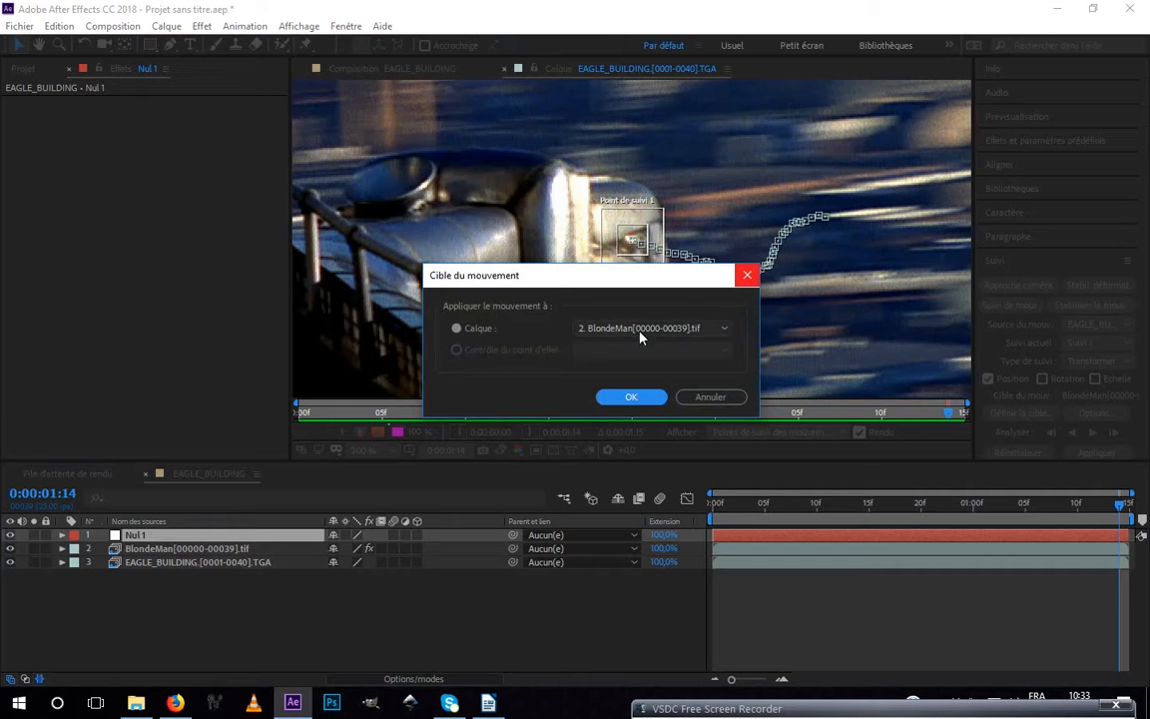
pyautogui.click(644, 330)
pyautogui.click(617, 345)
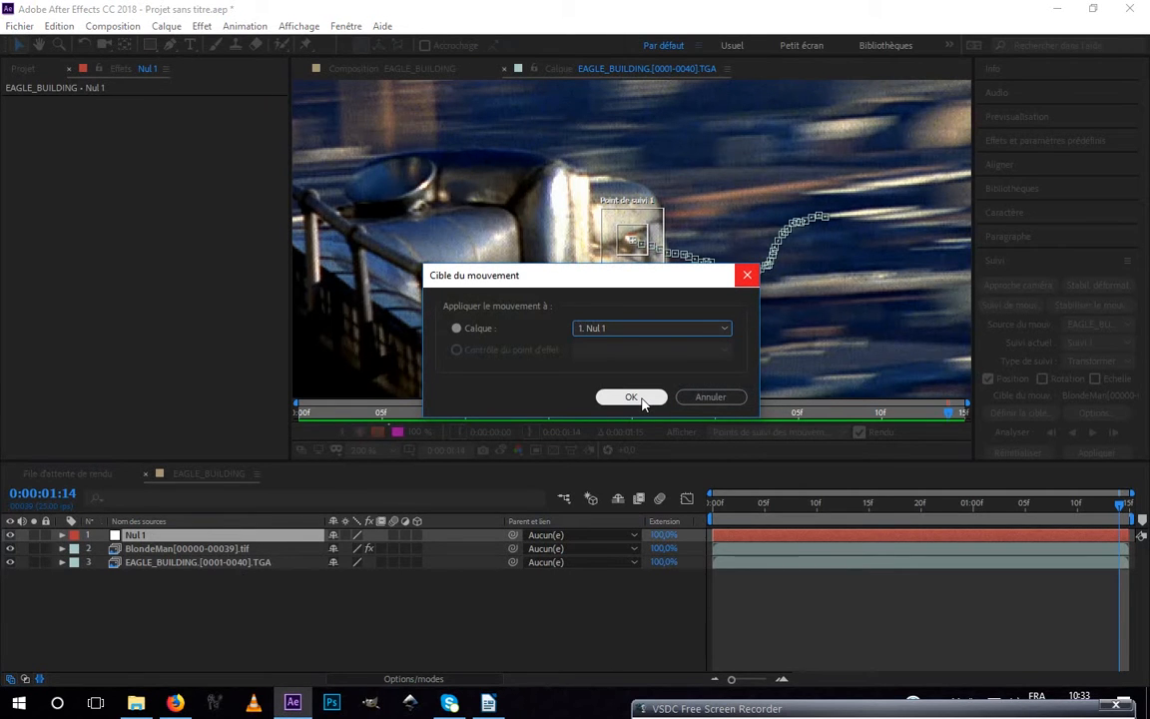
pyautogui.click(631, 397)
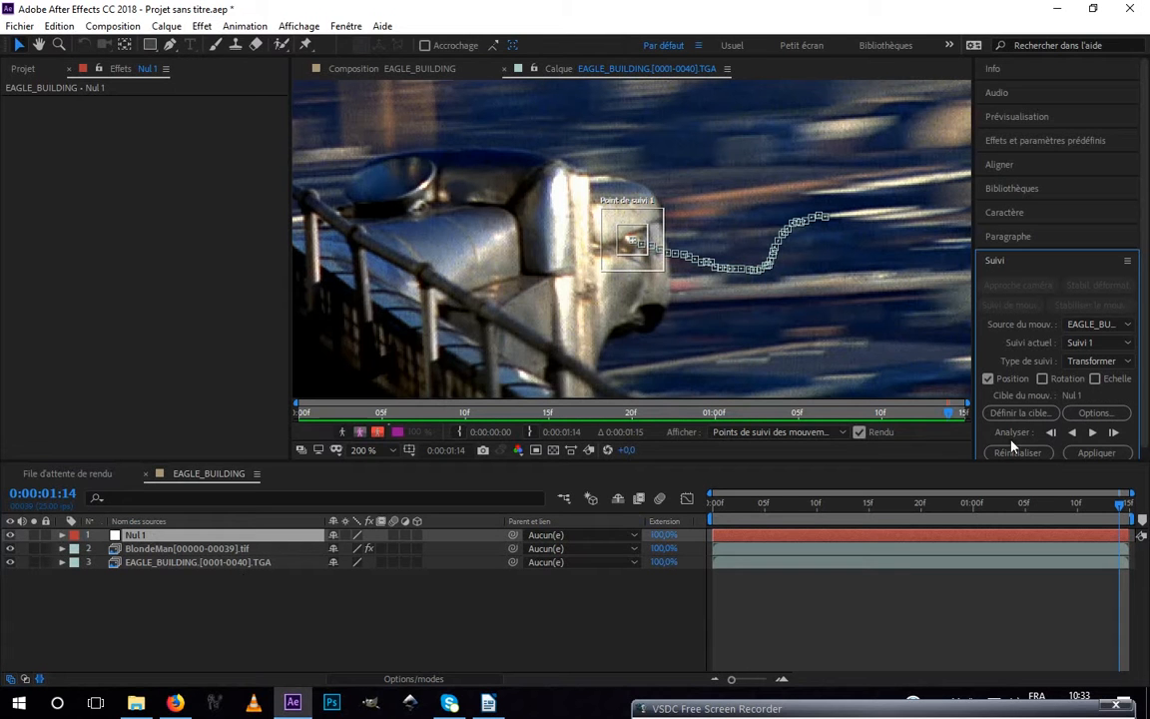
pyautogui.click(1095, 455)
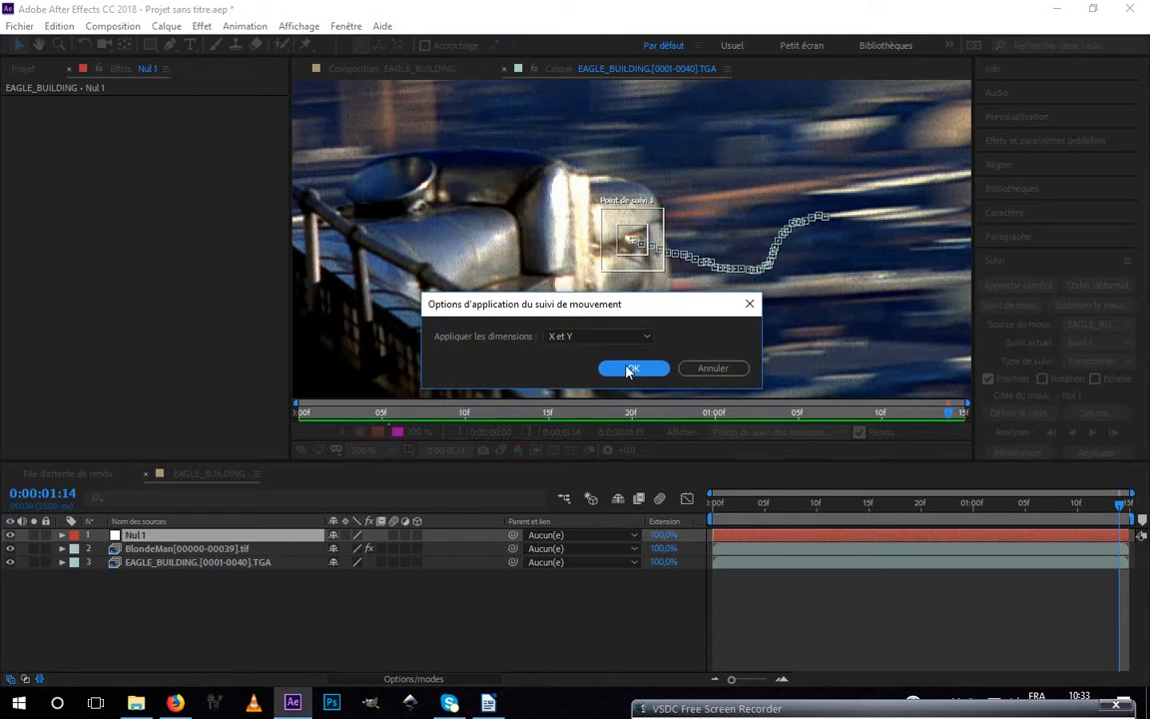
pyautogui.click(631, 368)
pyautogui.press('space')
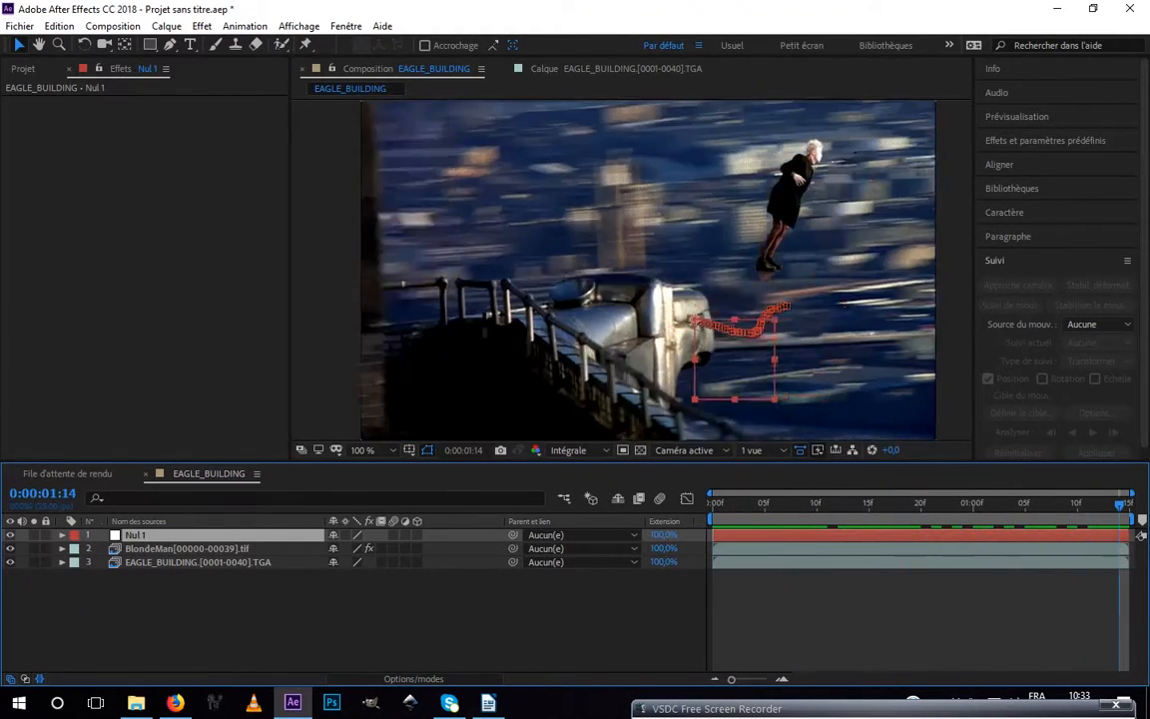
pyautogui.press('space')
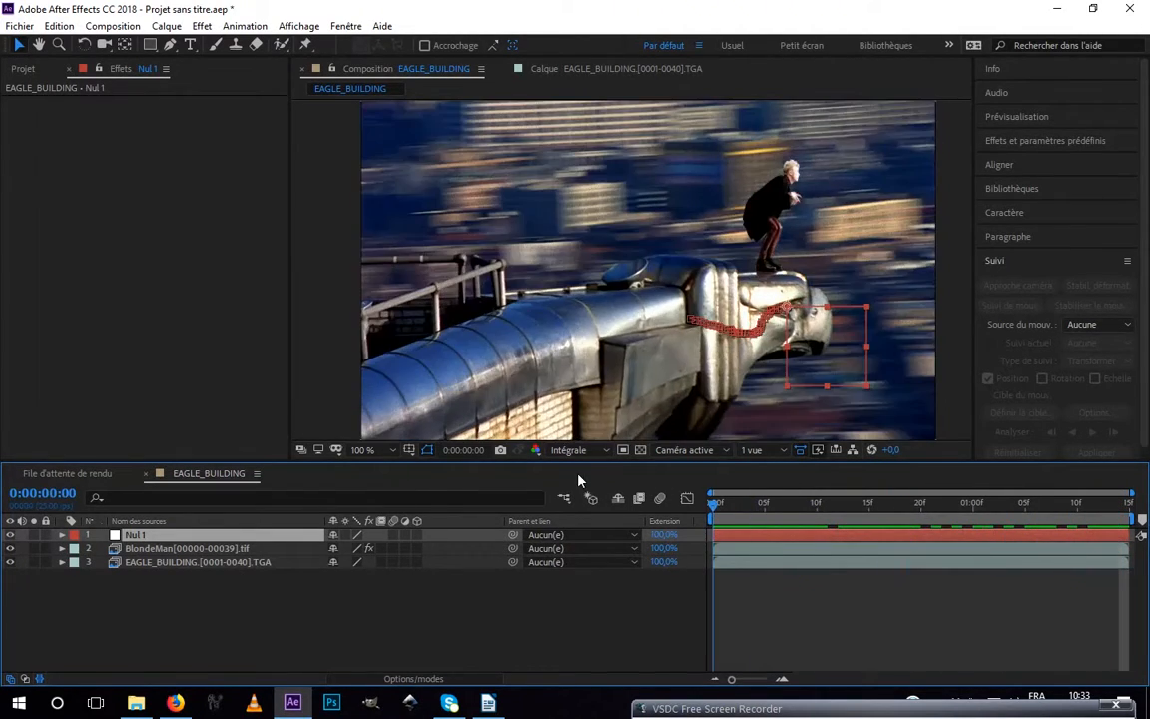
# Parent the BlondeMan layer to Nul 1 and review the man's motion, ending at 0:00:00:12
pyautogui.click(148, 550)
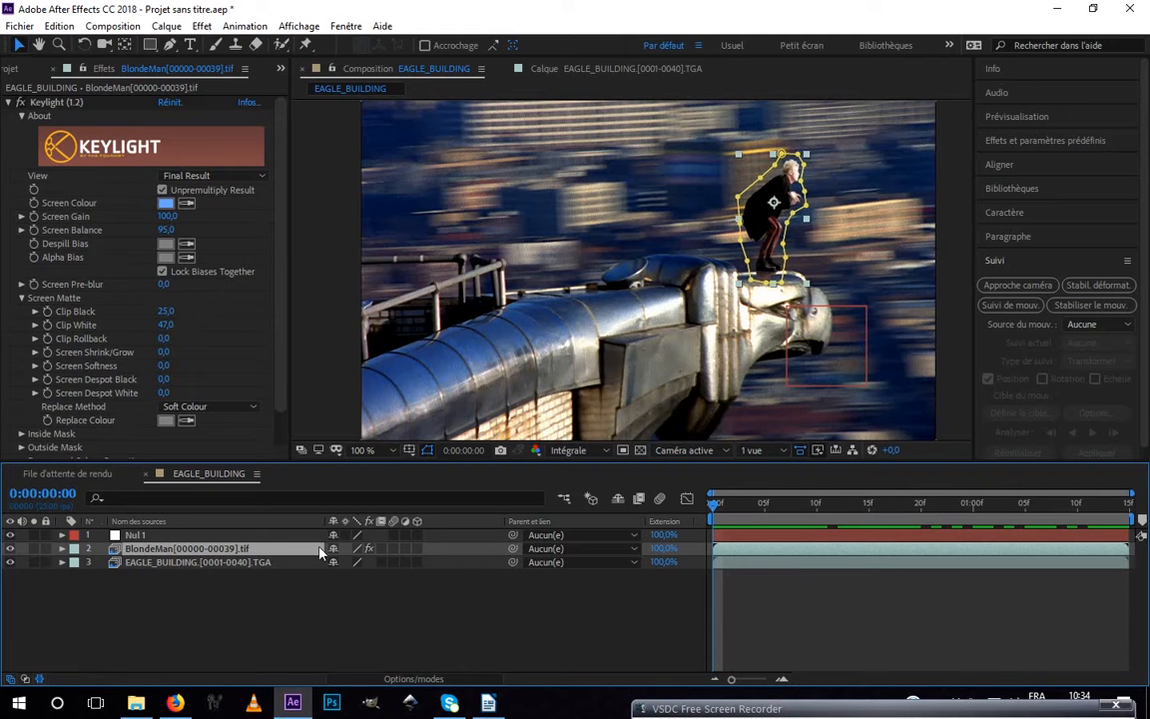
pyautogui.click(546, 548)
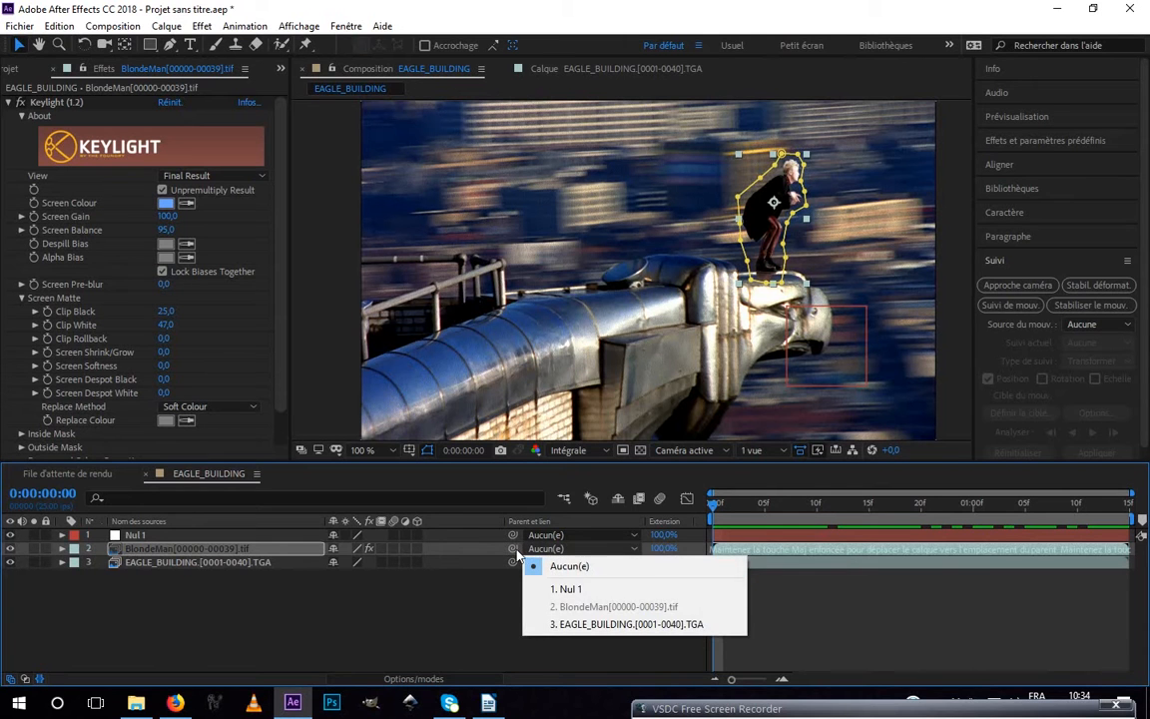
pyautogui.click(515, 549)
pyautogui.moveTo(515, 549); pyautogui.dragTo(201, 535)
pyautogui.press('space')
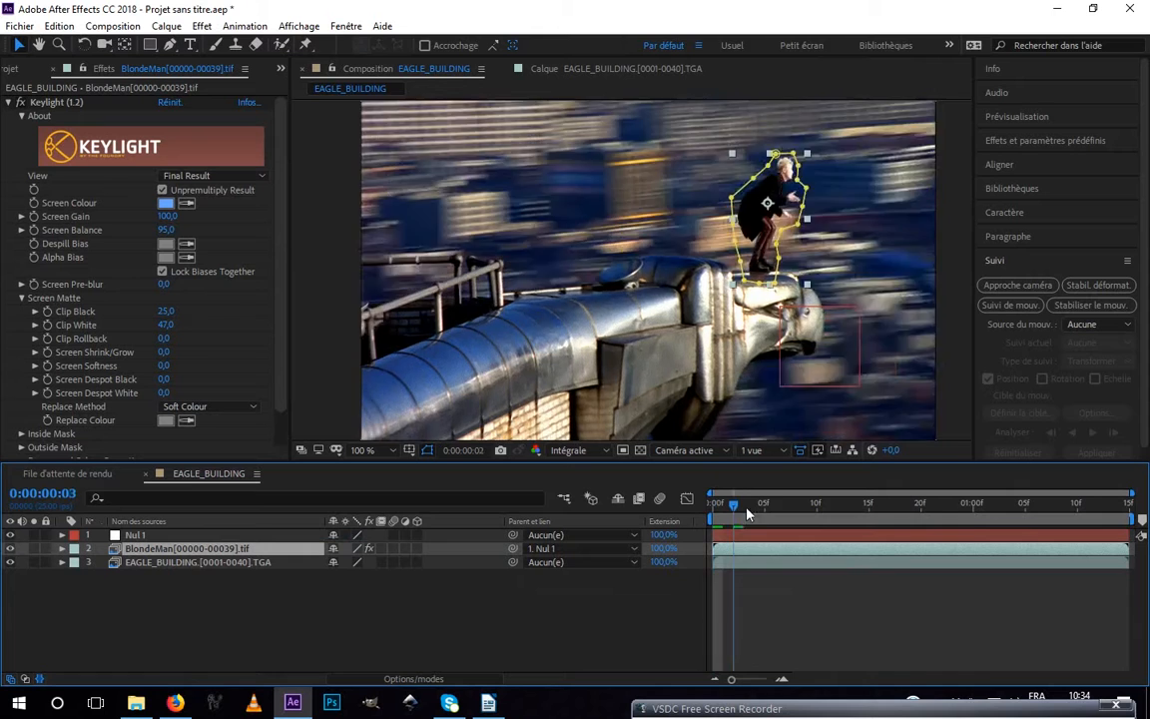
pyautogui.moveTo(869, 507); pyautogui.dragTo(839, 500)
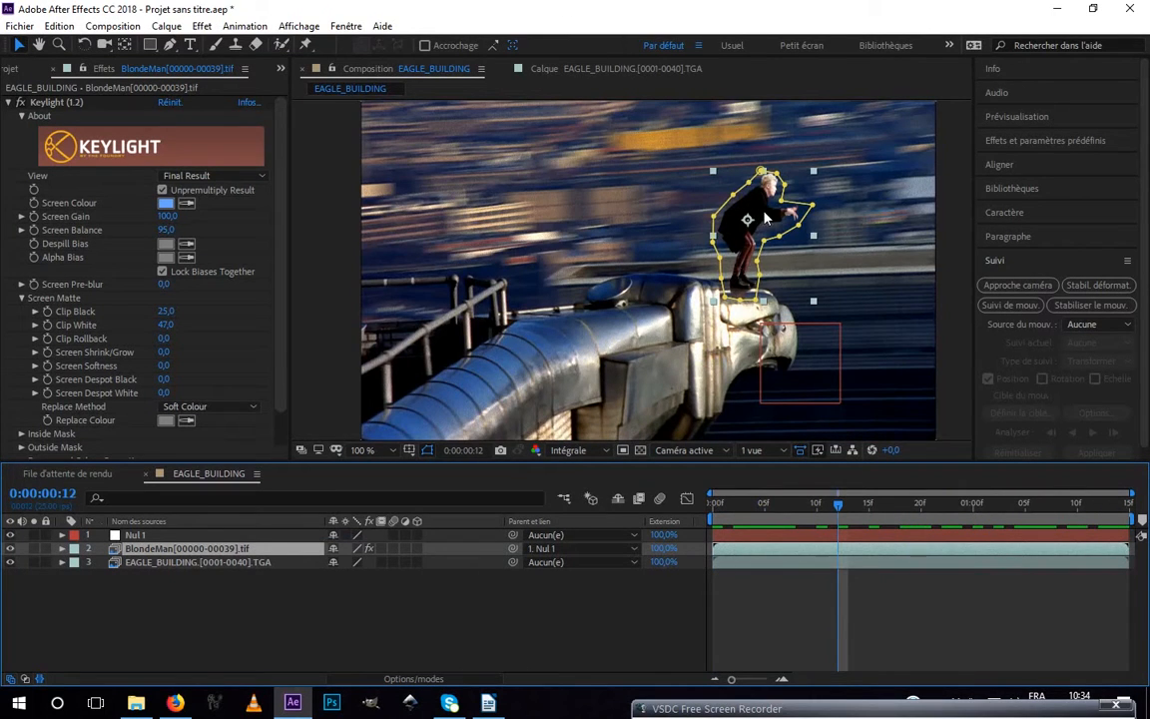
# Move the BlondeMan layer up and to the right, away from the eagle's head, and play back the offset result
pyautogui.moveTo(766, 217); pyautogui.dragTo(840, 163)
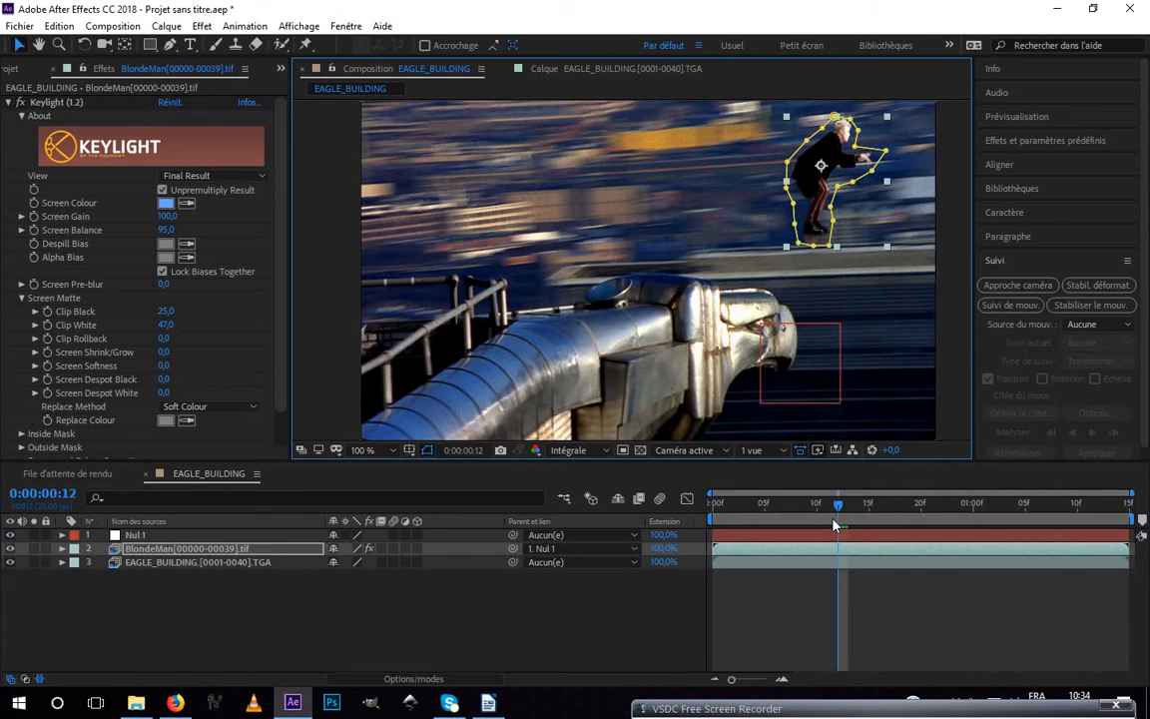
pyautogui.press('space')
pyautogui.press('space')
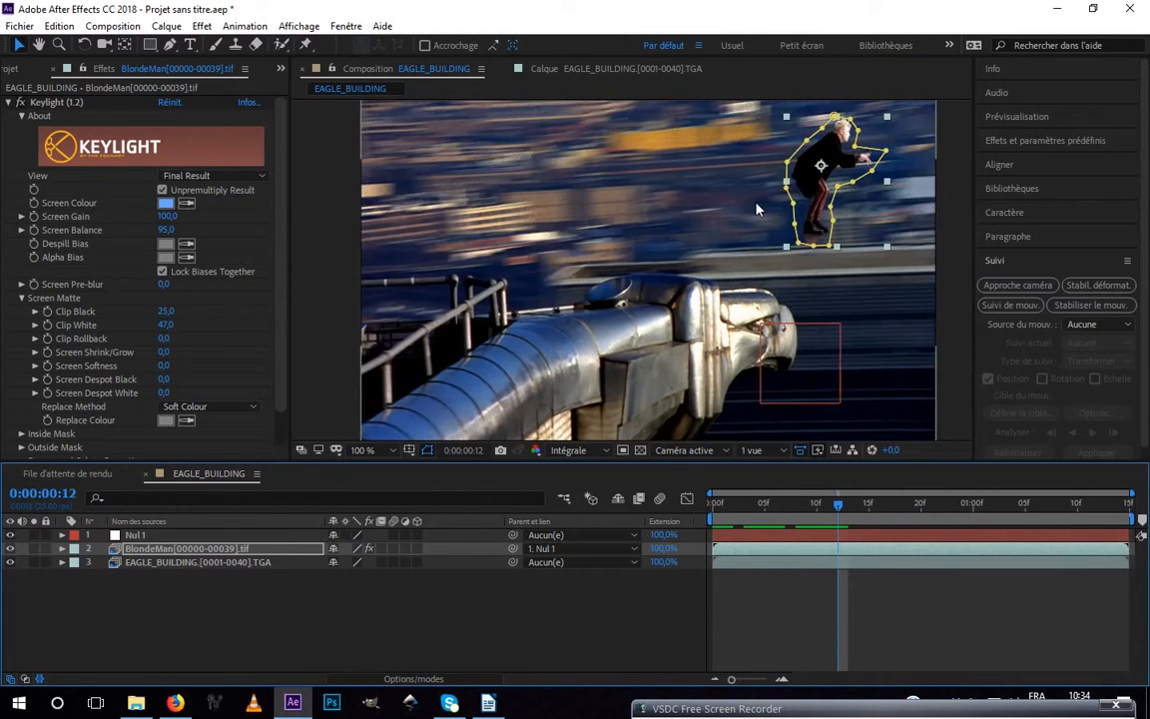
# Move BlondeMan back onto the eagle's head and set a first Position keyframe of -20, -123 at 0:00:00:02
pyautogui.moveTo(811, 213); pyautogui.dragTo(739, 282)
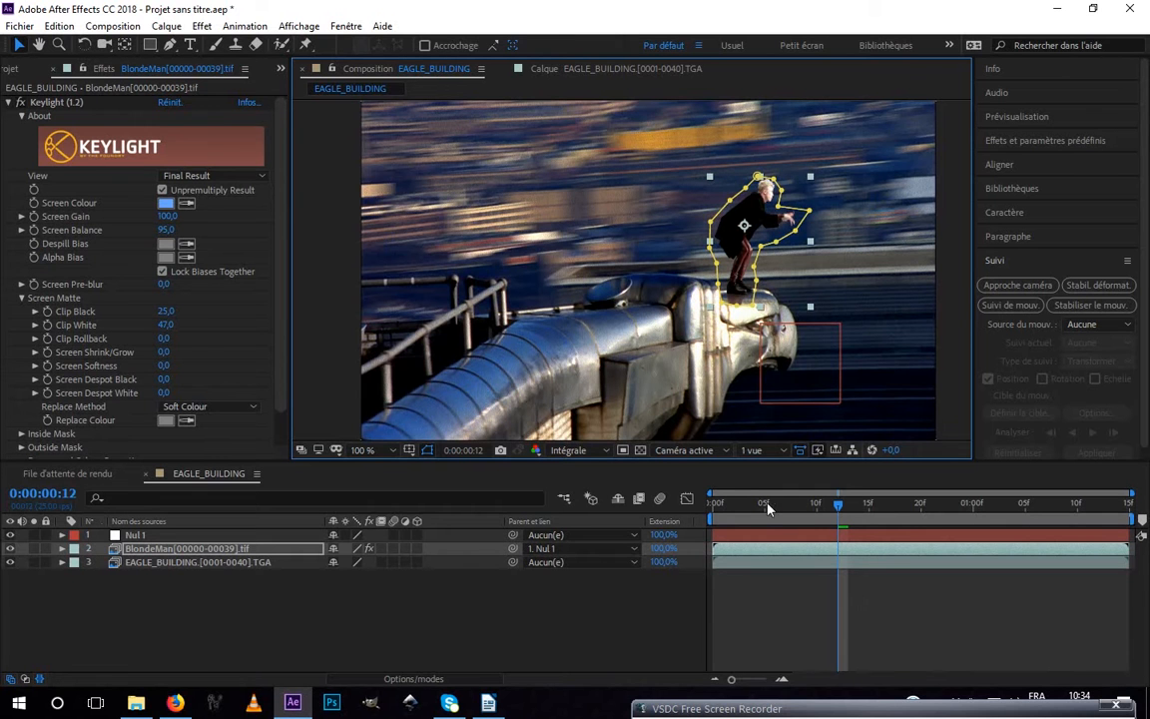
pyautogui.moveTo(744, 504)
pyautogui.mouseDown()
pyautogui.moveTo(667, 497)
pyautogui.moveTo(810, 518)
pyautogui.moveTo(734, 492)
pyautogui.mouseUp()
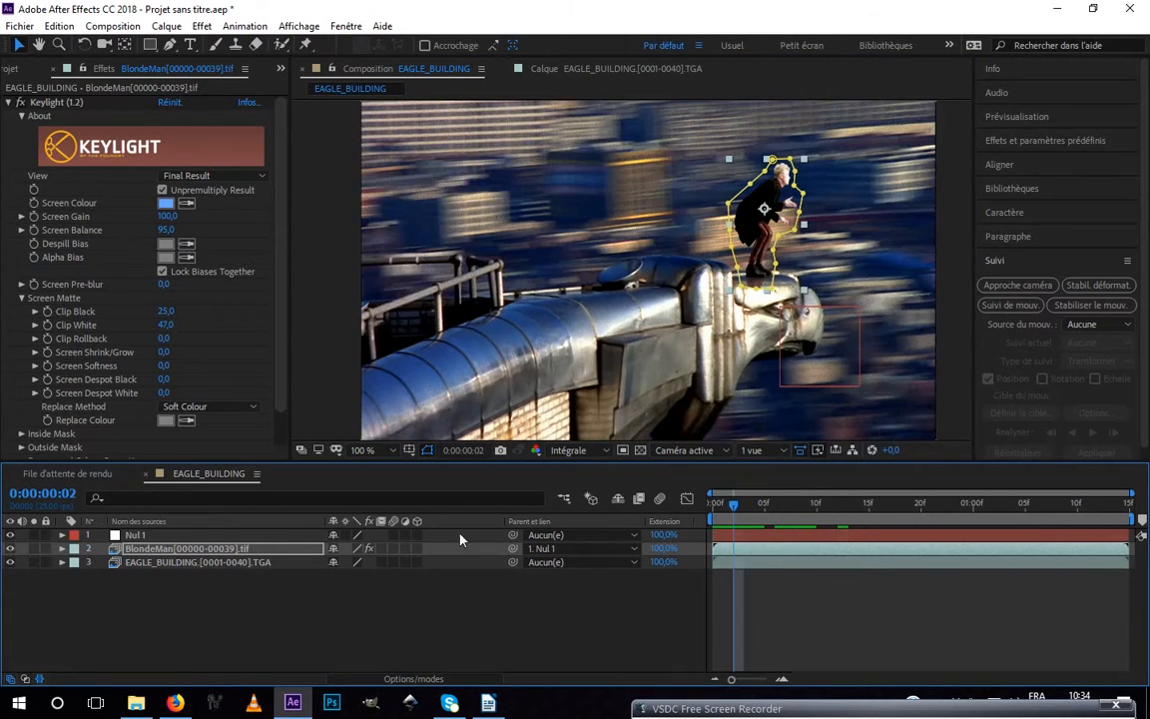
pyautogui.click(62, 548)
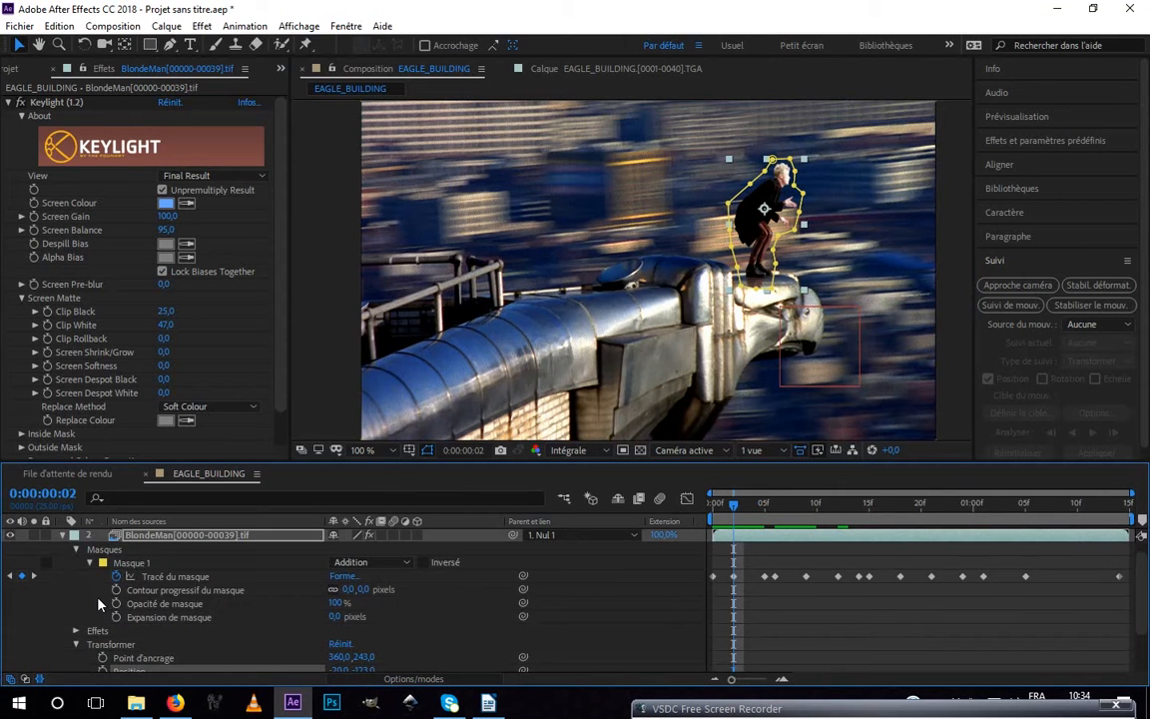
pyautogui.scroll(-1, 97, 631)
pyautogui.click(103, 631)
# Animate BlondeMan's jump off the head with Position keyframes of 150, 60 at 0:00:00:16 and about 96, -144 at 0:00:00:10, and review the arc
pyautogui.press('space')
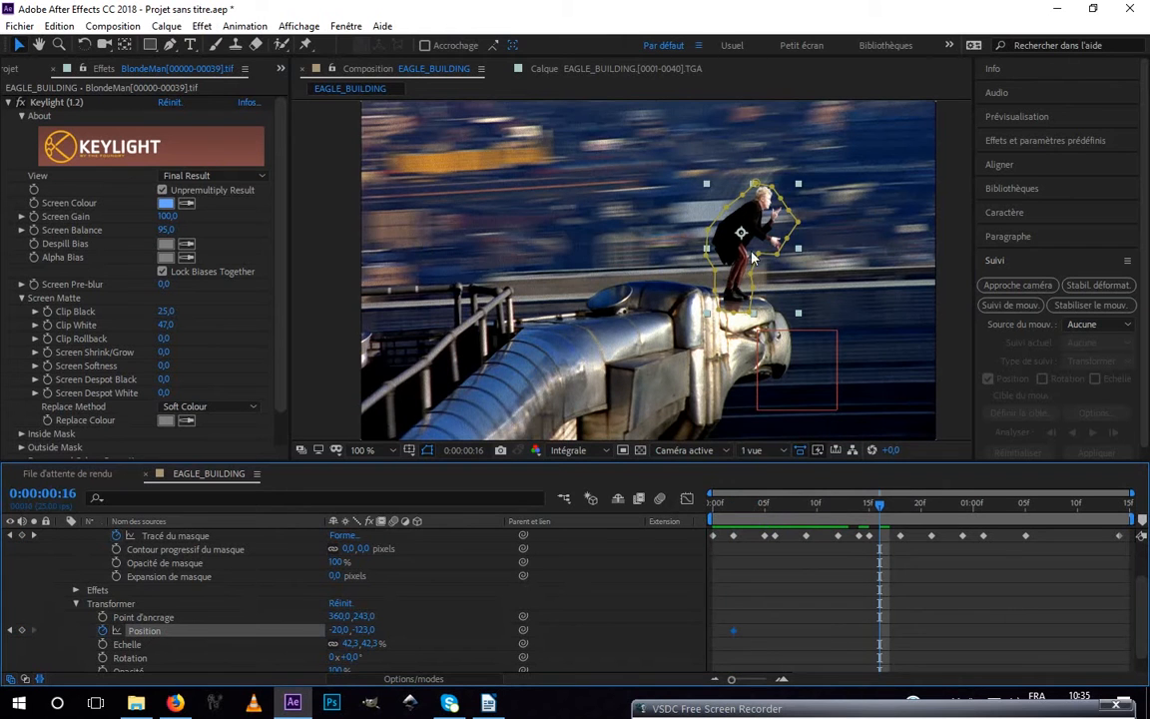
pyautogui.moveTo(706, 243); pyautogui.dragTo(841, 390)
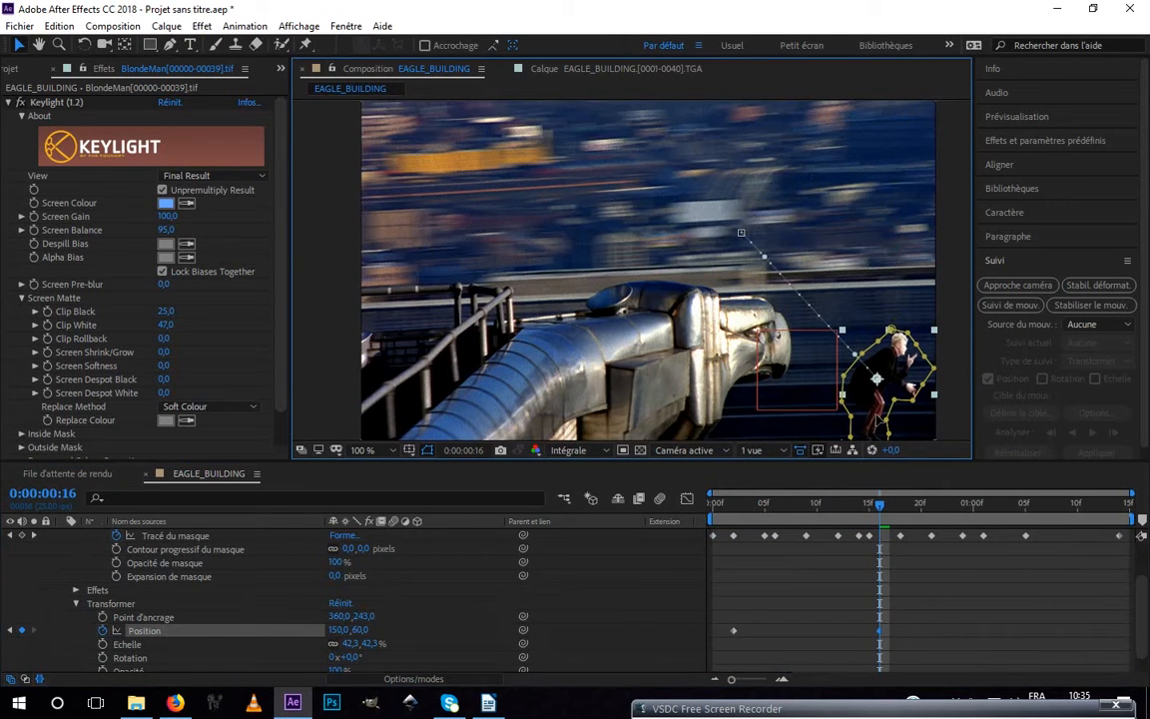
pyautogui.moveTo(878, 506); pyautogui.dragTo(818, 524)
pyautogui.moveTo(860, 288); pyautogui.dragTo(838, 197)
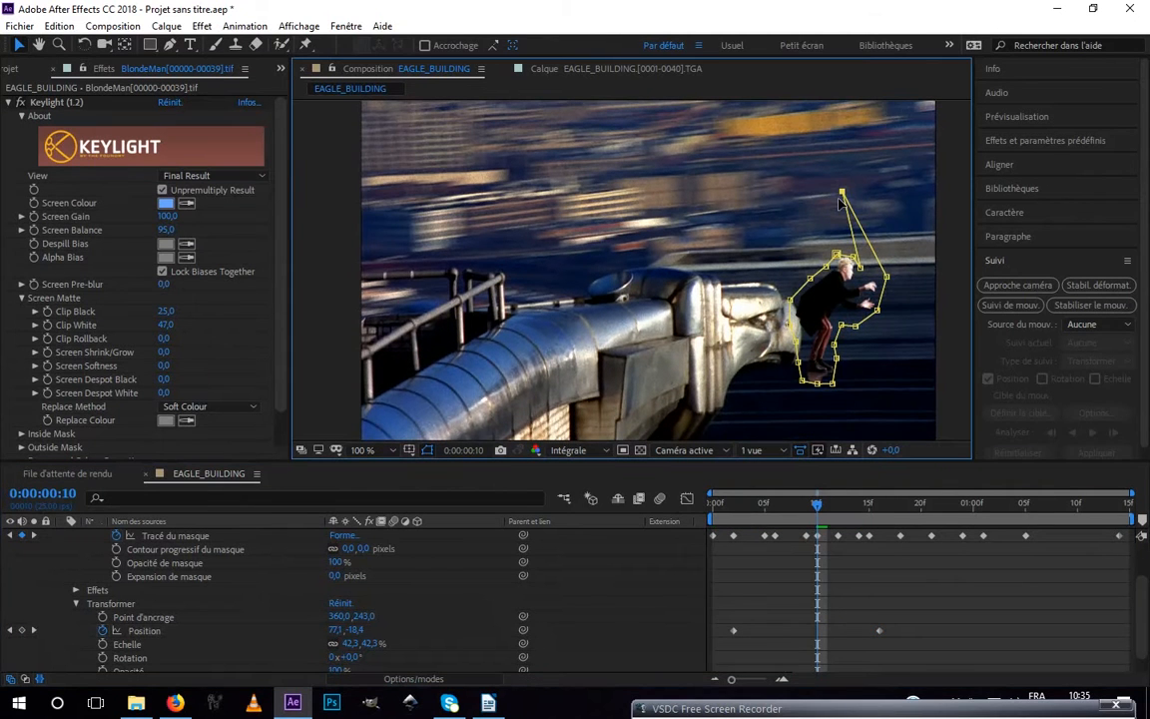
pyautogui.hotkey('ctrl', 'z')
pyautogui.moveTo(840, 290); pyautogui.dragTo(857, 145)
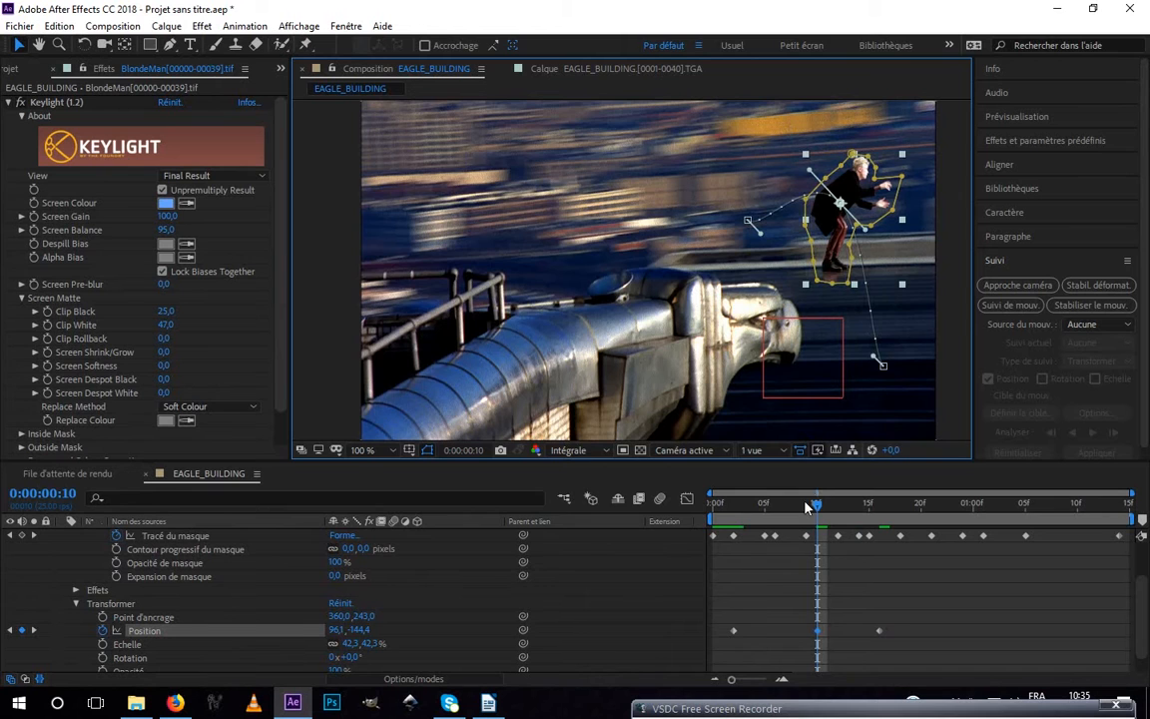
pyautogui.moveTo(806, 506); pyautogui.dragTo(821, 656)
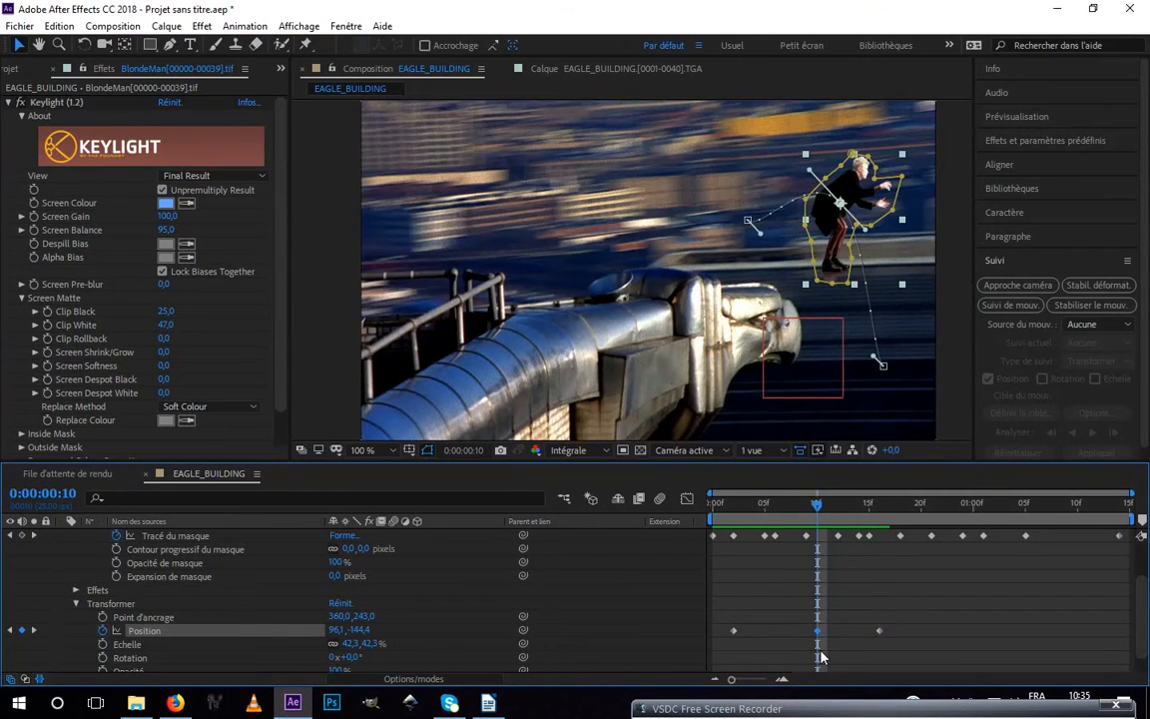